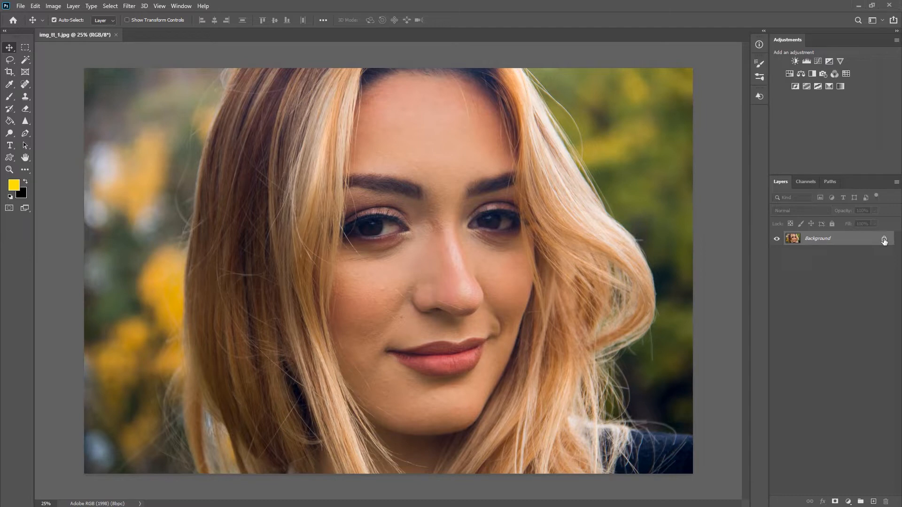
Unlock the Background layer and duplicate it.
left_click(883, 240)
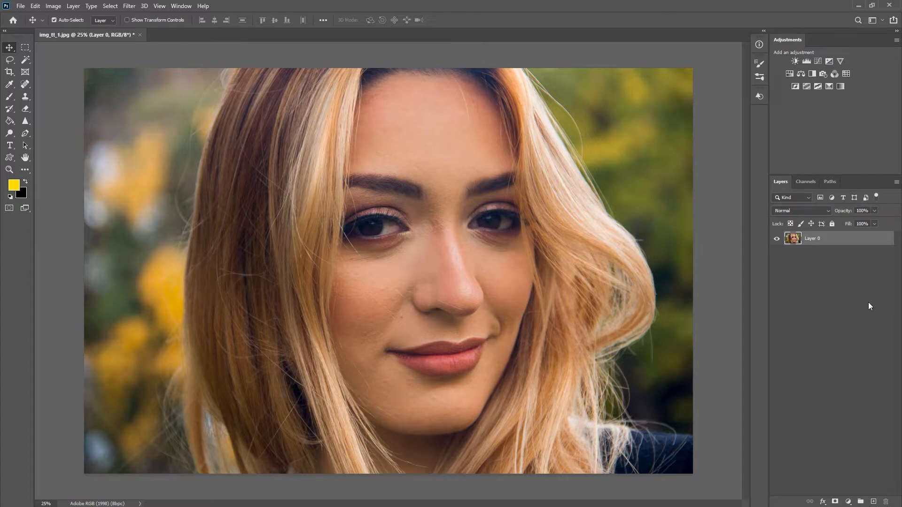
key("ctrl+j")
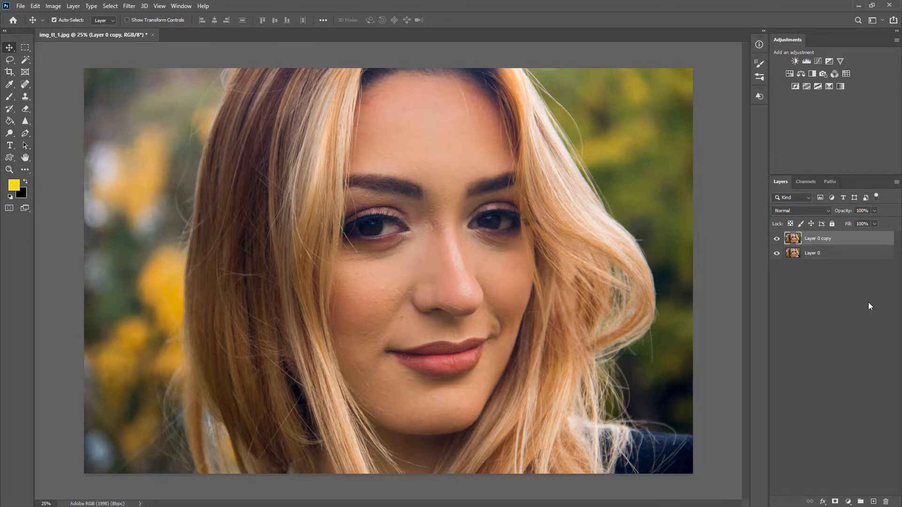
Examine the skin around the nose, cheeks, mouth and eyes at 100% zoom and compare it with the full portrait view.
key("ctrl+1")
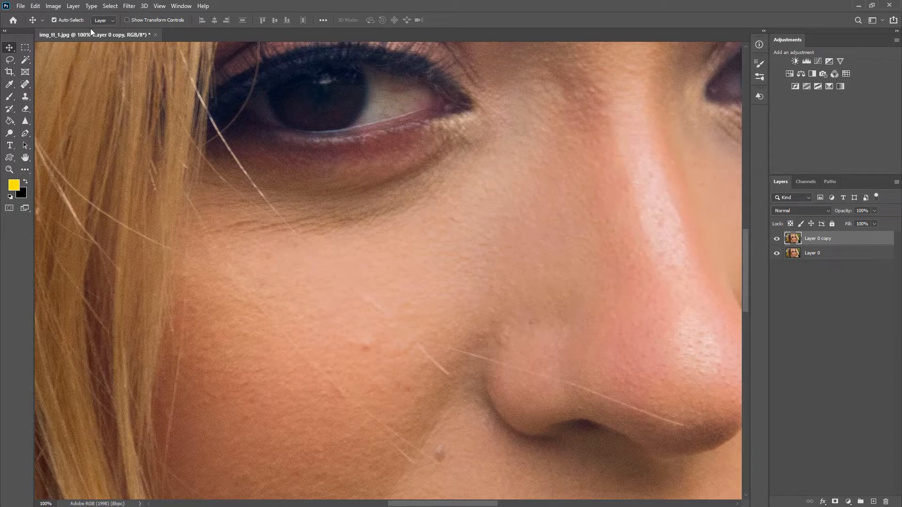
left_click_drag(568, 294, 377, 157)
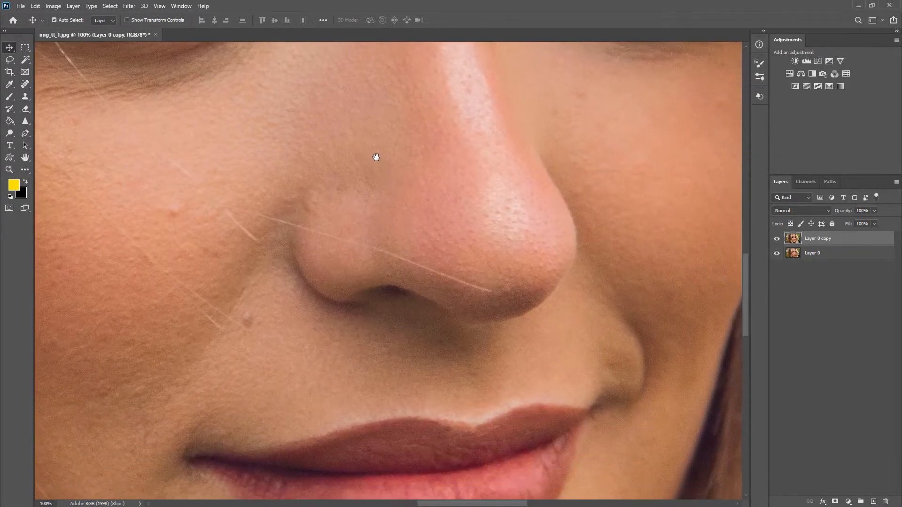
left_click_drag(381, 368, 381, 235)
left_click_drag(238, 314, 276, 237)
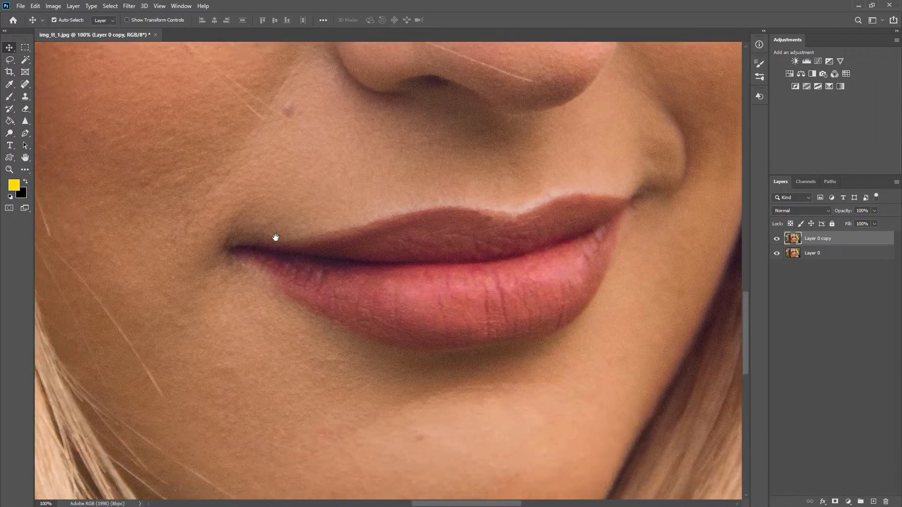
key("ctrl+minus")
key("ctrl+minus")
key("ctrl+minus")
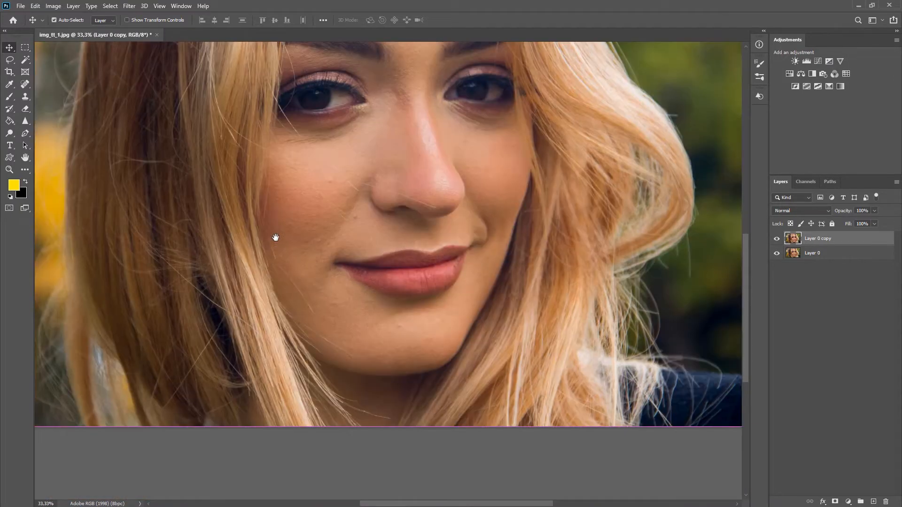
left_click_drag(357, 195, 375, 264)
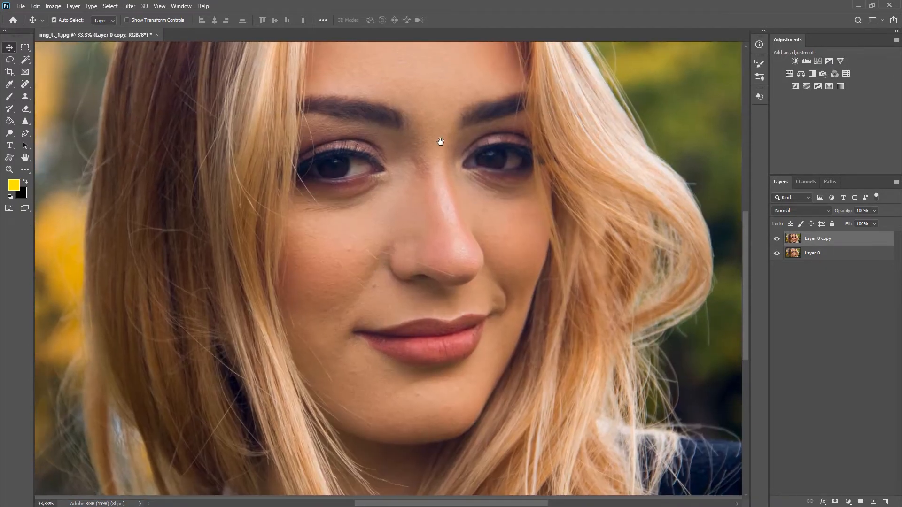
left_click_drag(446, 169, 460, 200)
left_click_drag(435, 239, 446, 260)
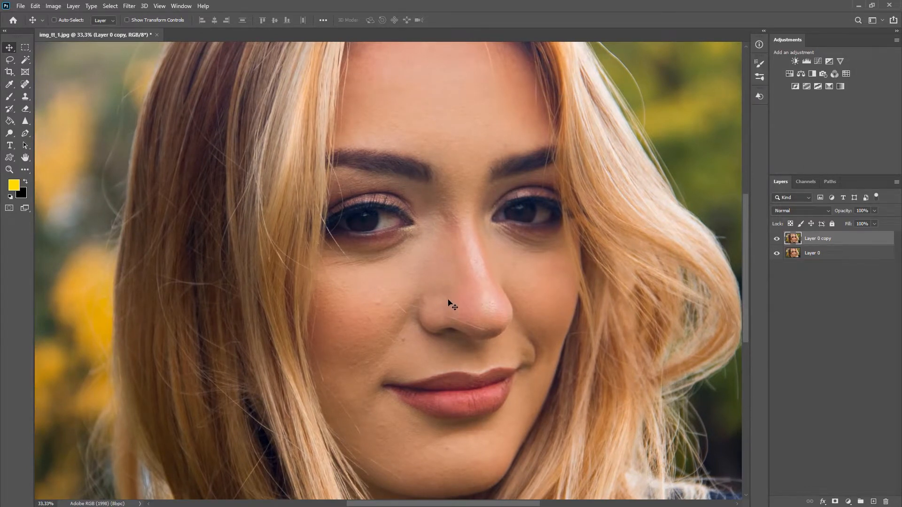
key("ctrl+plus")
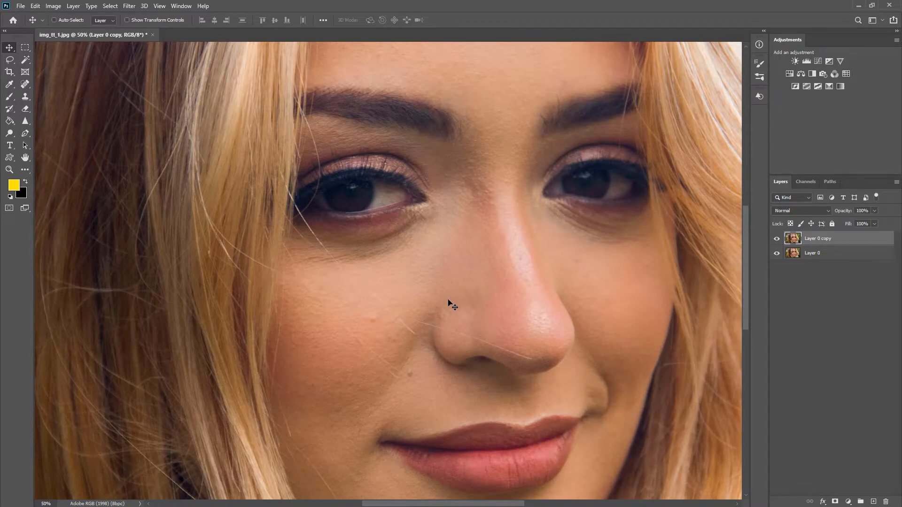
key("ctrl+minus")
key("ctrl+minus")
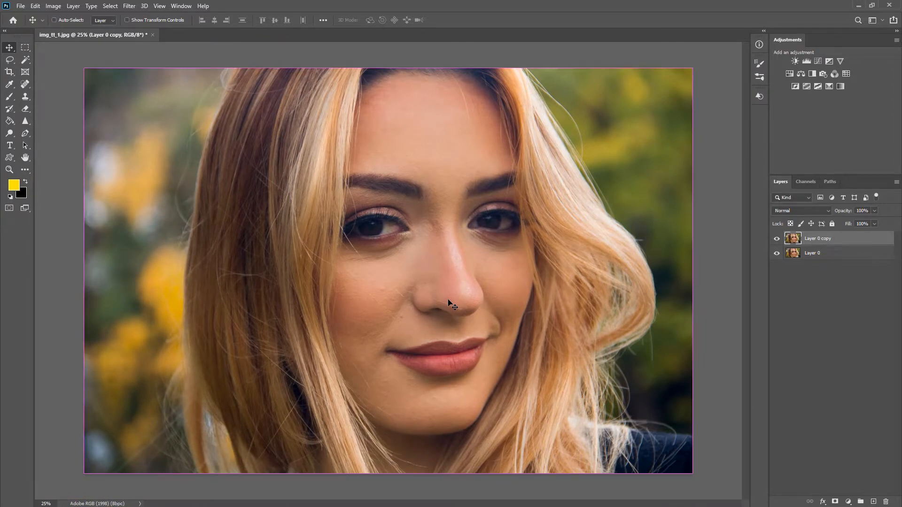
key("ctrl+1")
left_click_drag(432, 361, 421, 170)
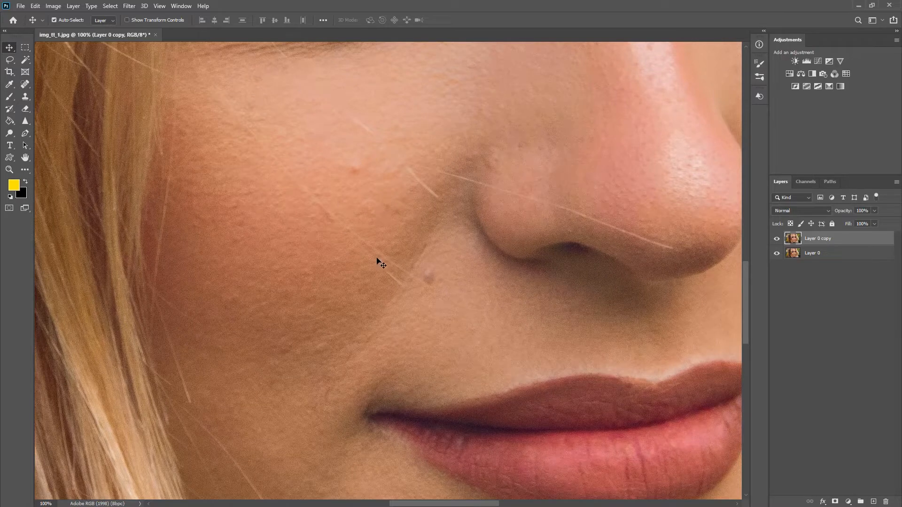
key("ctrl")
key("ctrl+0")
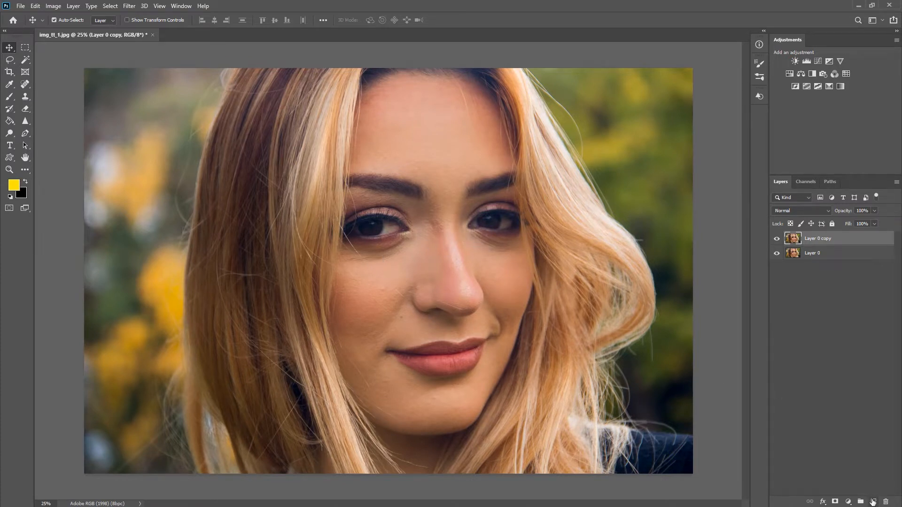
Add a new empty layer above the duplicated portrait layer and reset the colours to default black and white.
left_click(874, 502)
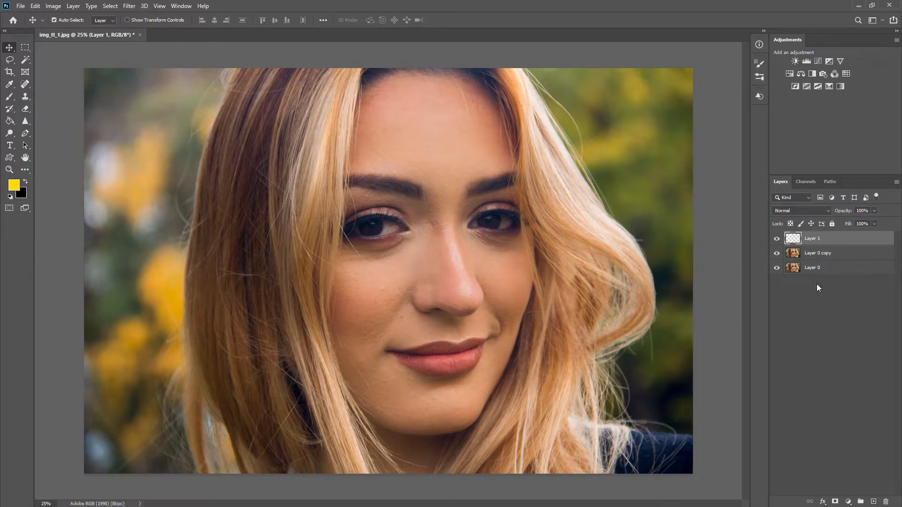
mouse_move(871, 503)
key("d")
Inspect the face at increasing magnification up to 100%, focusing on the skin between the nose, cheek and mouth.
key("ctrl")
key("ctrl+plus")
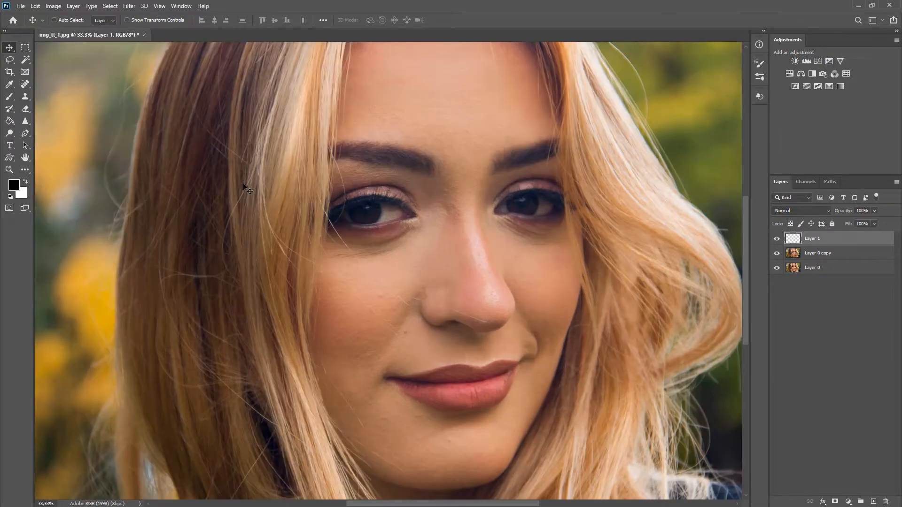
key("ctrl+minus")
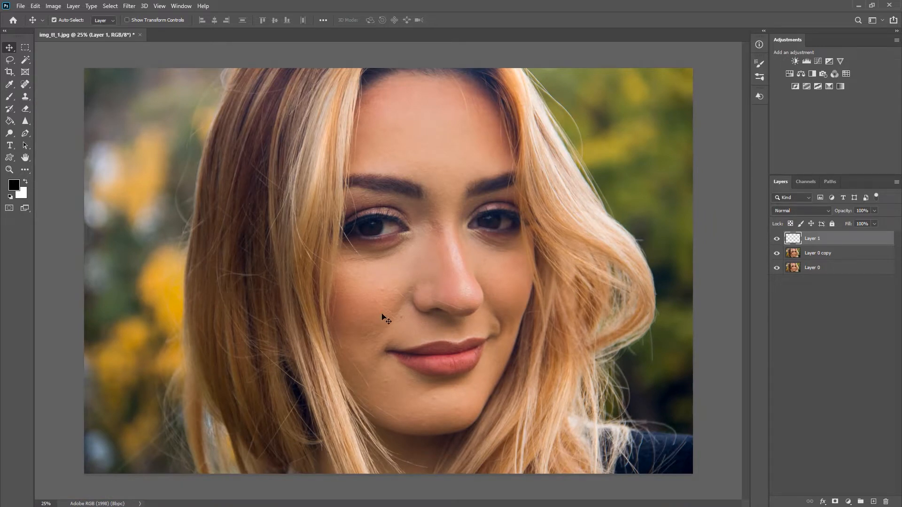
key("ctrl")
key("ctrl+space")
left_click_drag(426, 282, 403, 231)
key("ctrl+space")
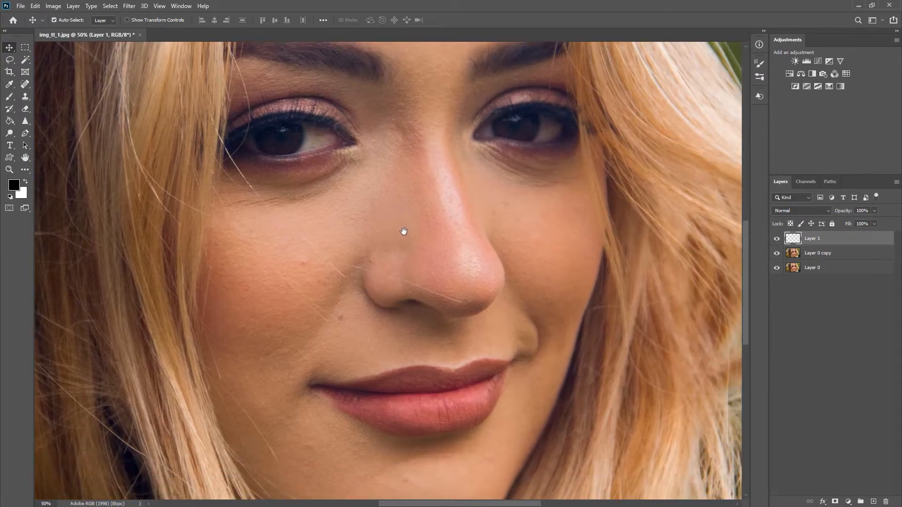
key("ctrl+1")
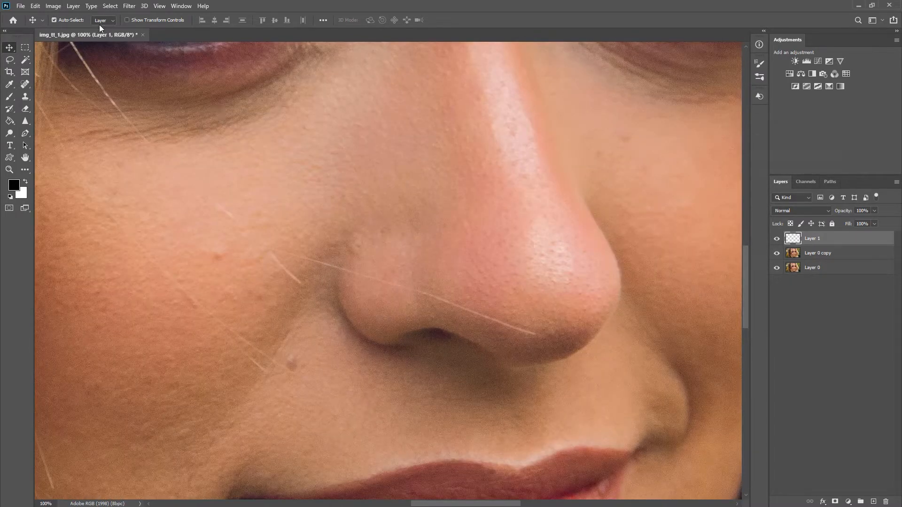
left_click_drag(275, 342, 287, 232)
left_click_drag(335, 277, 342, 217)
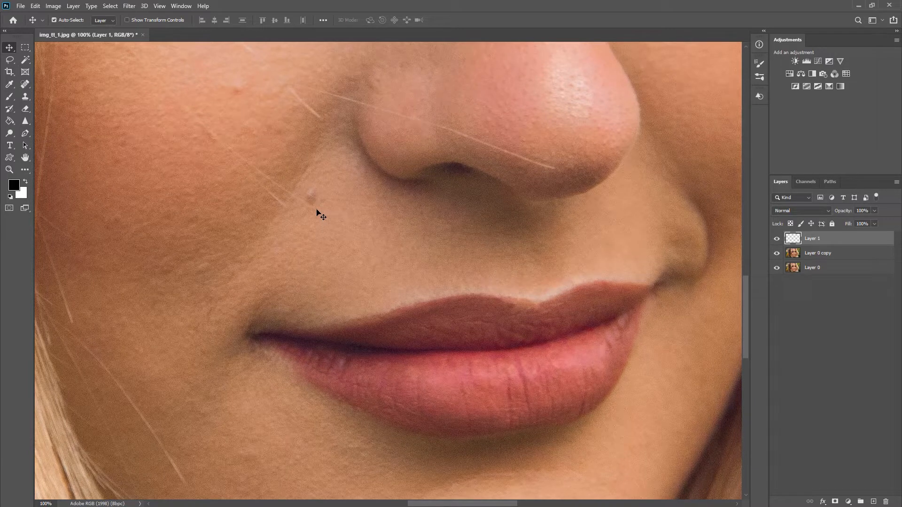
Create a second window for img_tt_1.jpg and compare its full-portrait view with the 100% close-up.
left_click(185, 7)
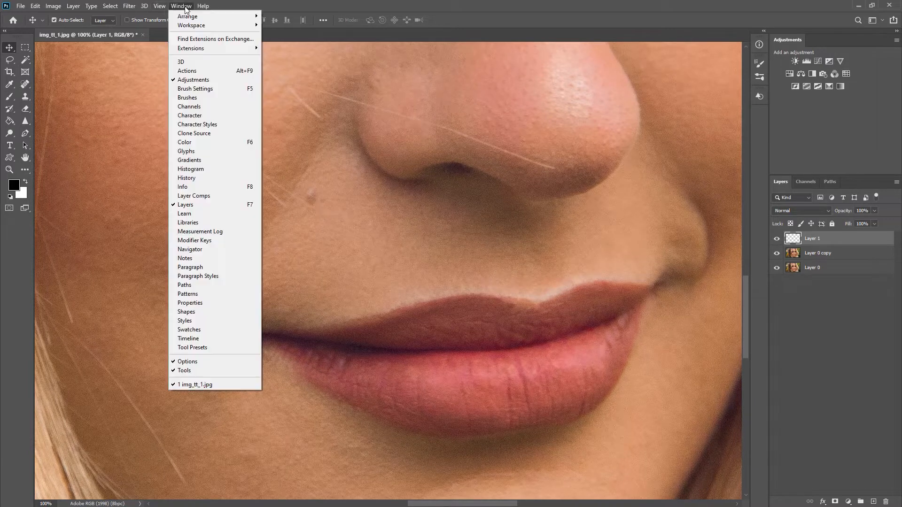
mouse_move(191, 17)
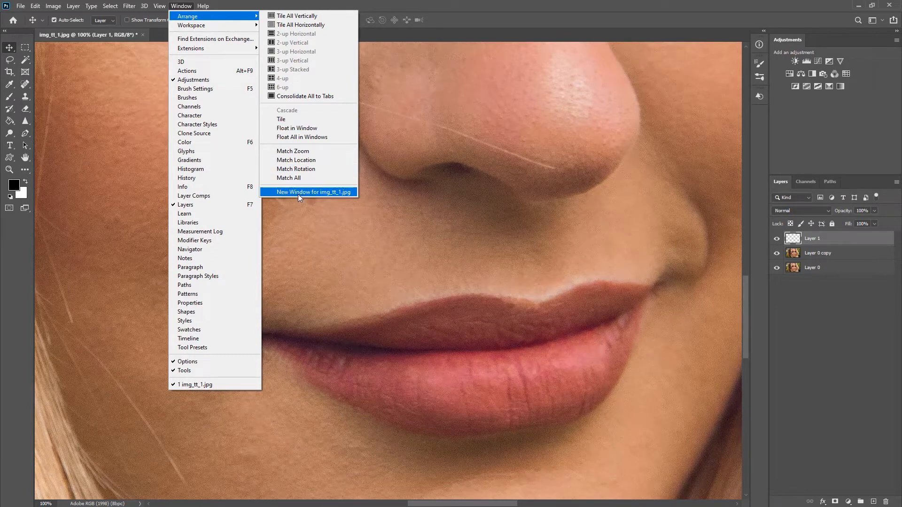
left_click(331, 193)
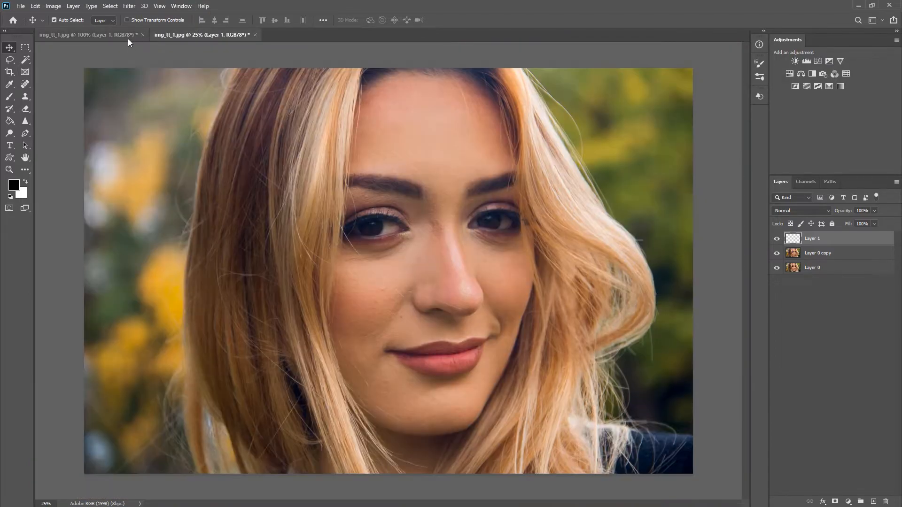
left_click(128, 38)
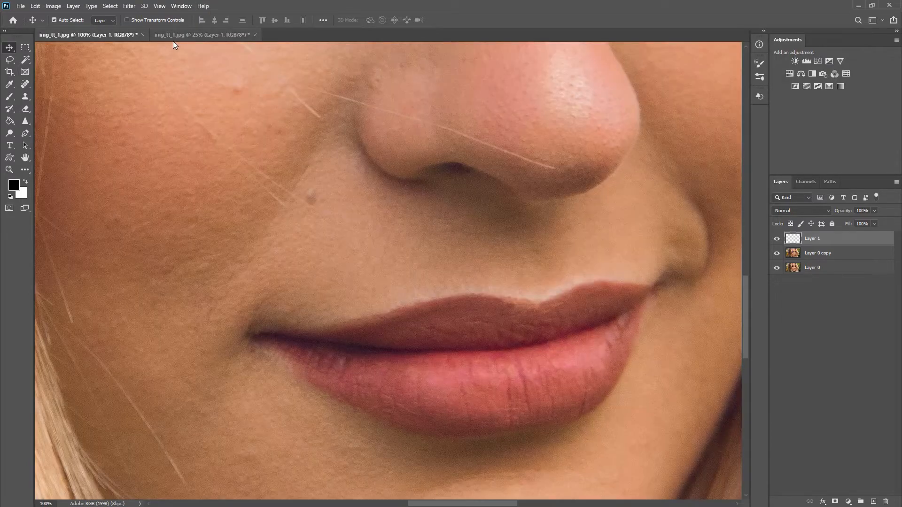
left_click(170, 38)
left_click(136, 40)
left_click(176, 35)
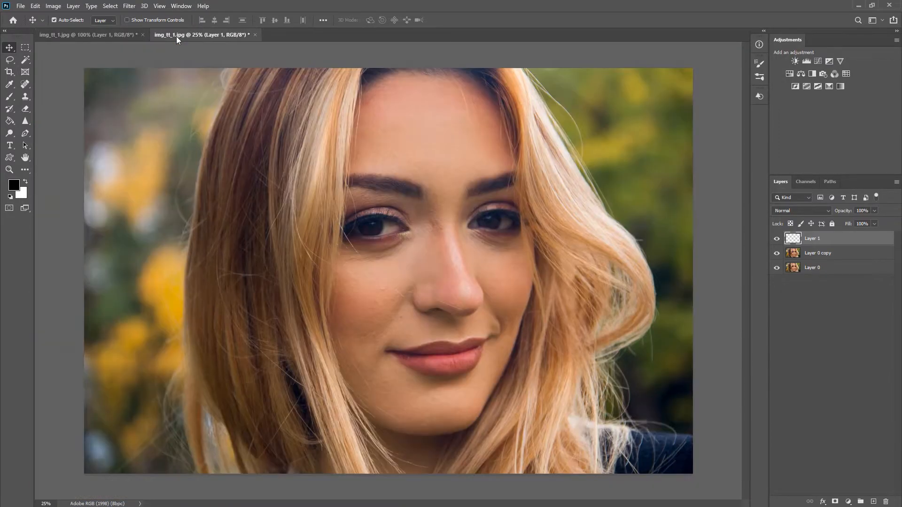
left_click(113, 36)
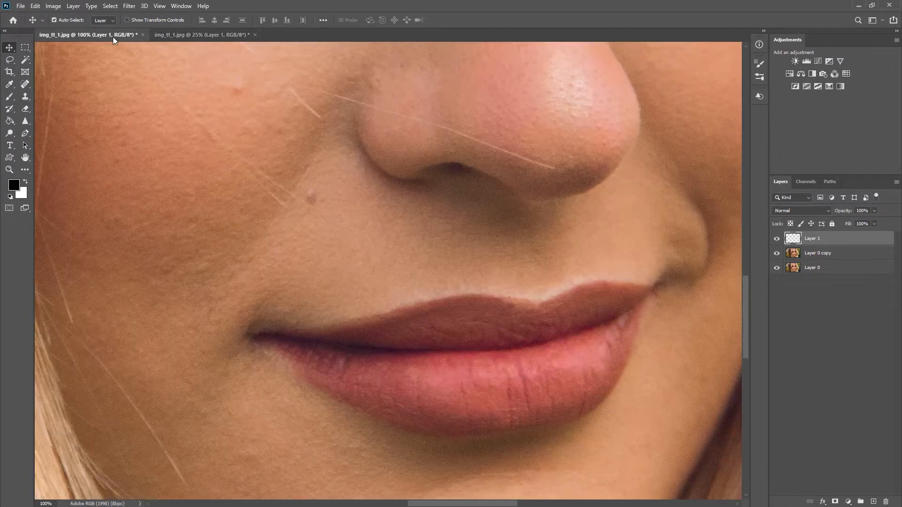
Arrange both windows as 2-up Vertical, framing the whole face at 16.67% in one and the nose and mouth at 100% in the other.
left_click(187, 6)
mouse_move(251, 21)
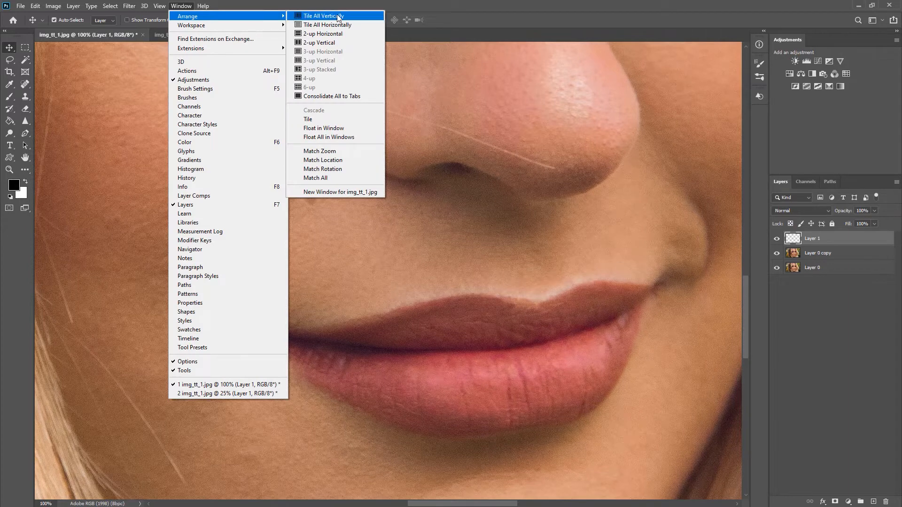
left_click(322, 43)
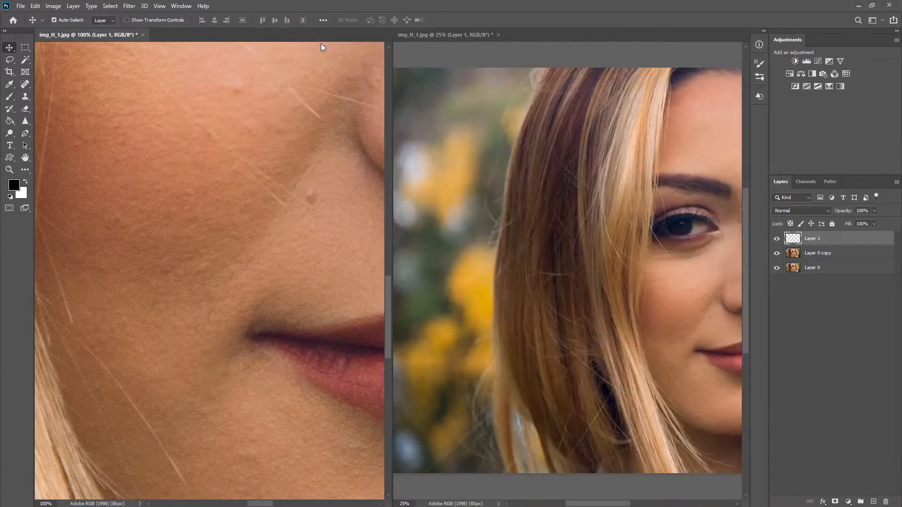
left_click(670, 235)
left_click_drag(675, 236, 522, 198)
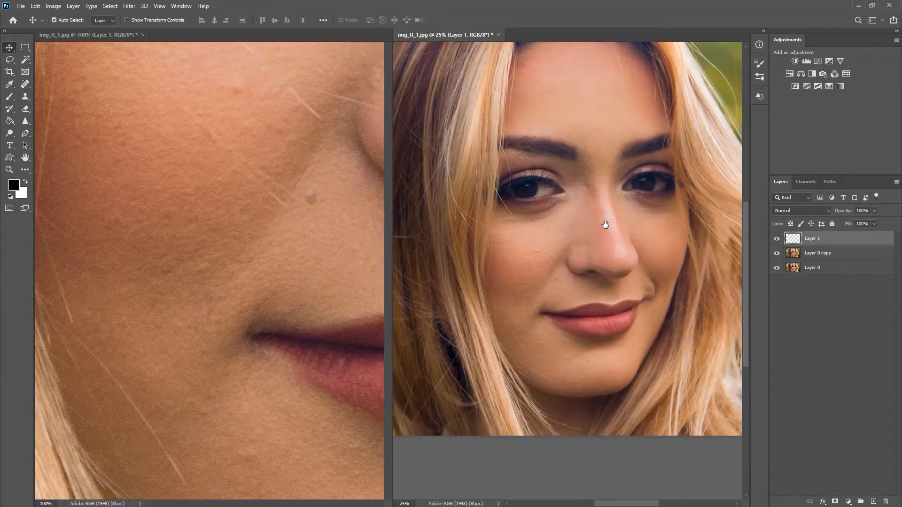
left_click_drag(605, 224, 618, 250)
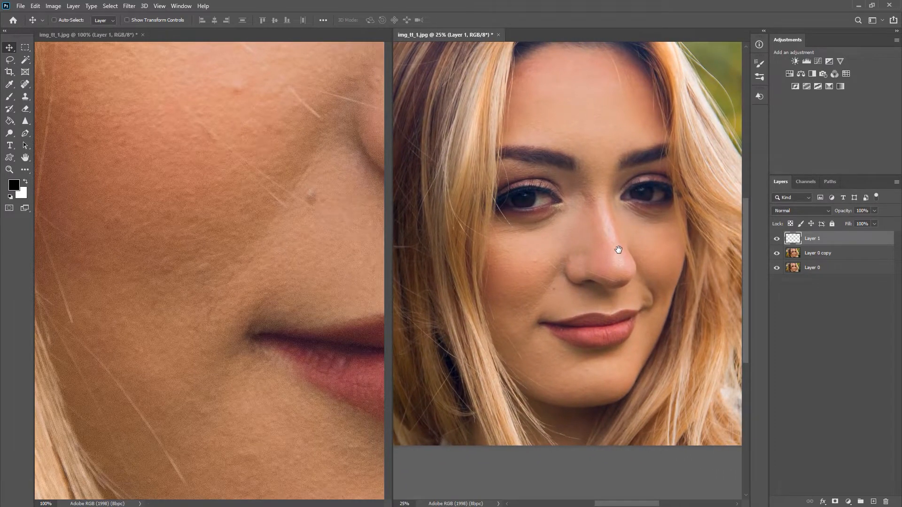
key("ctrl+minus")
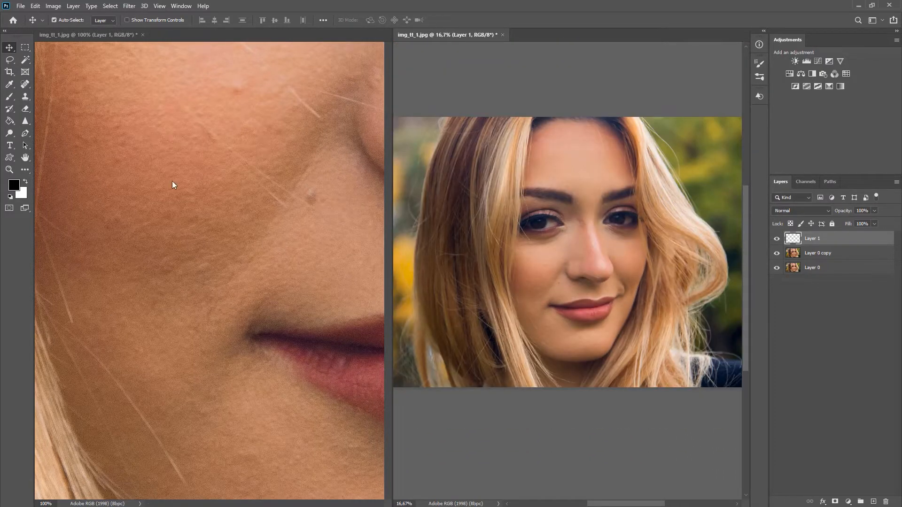
left_click(237, 197)
left_click_drag(244, 210, 180, 196)
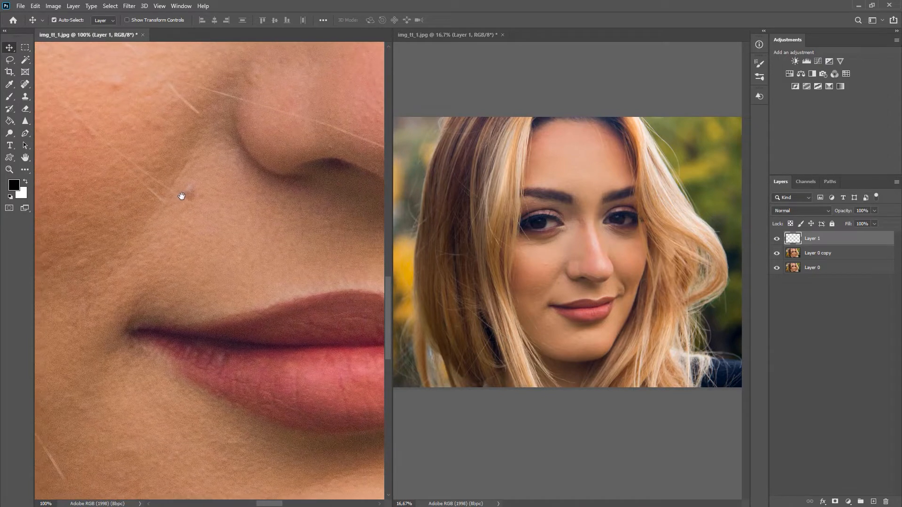
Paint a black test dab between the nose and mouth in the close-up window using a soft 284-pixel brush, and undo it.
key("b")
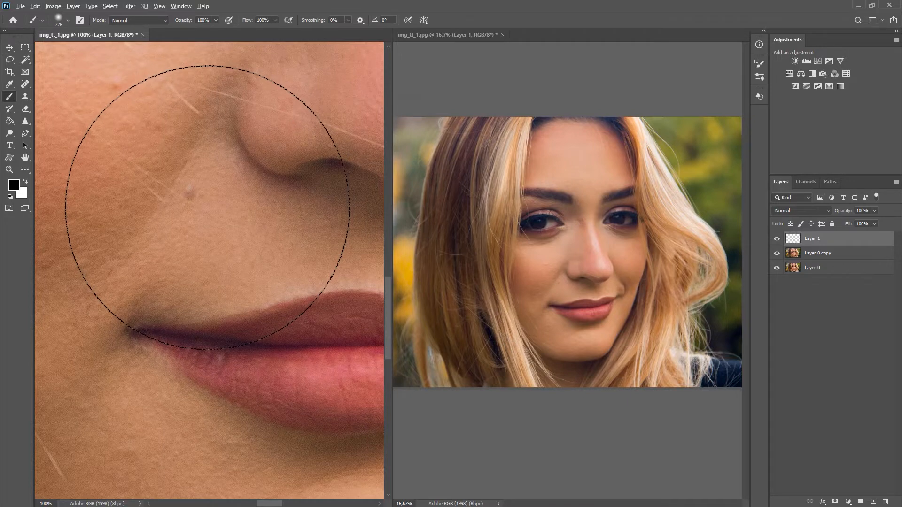
left_click_drag(207, 208, 84, 209)
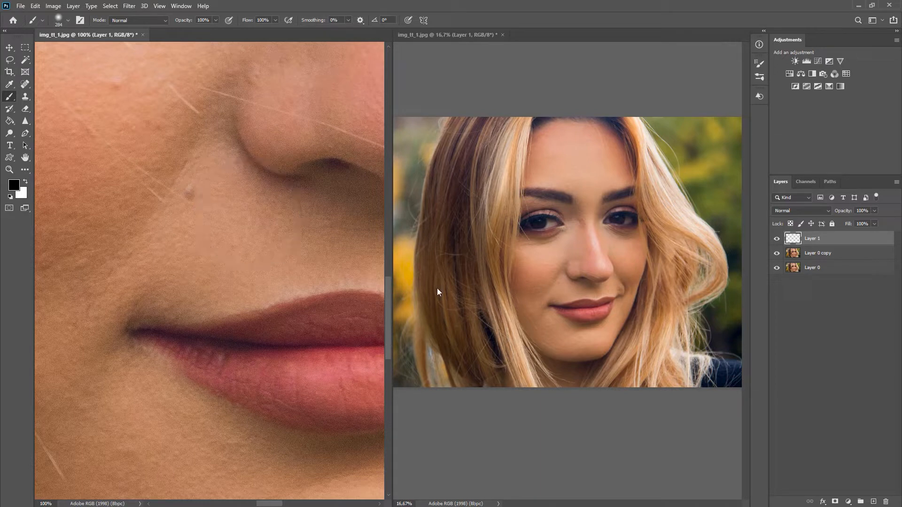
left_click(198, 205)
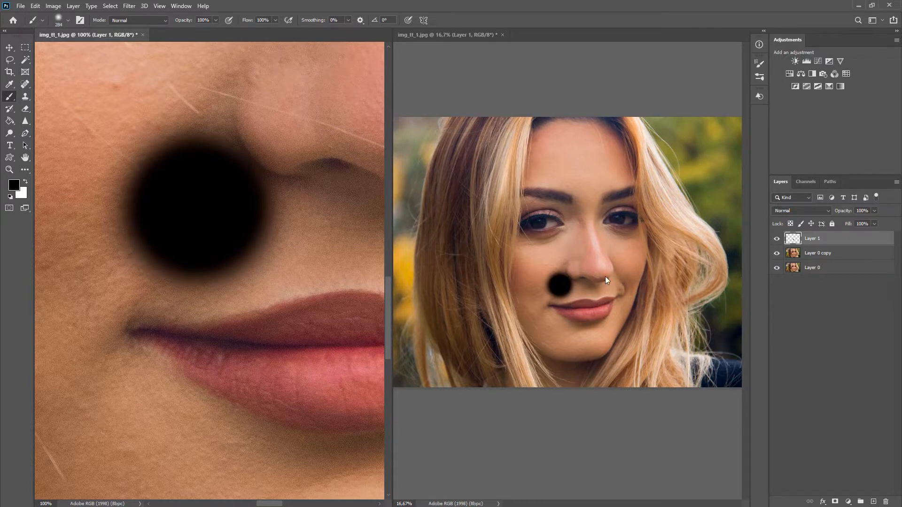
key("ctrl+z")
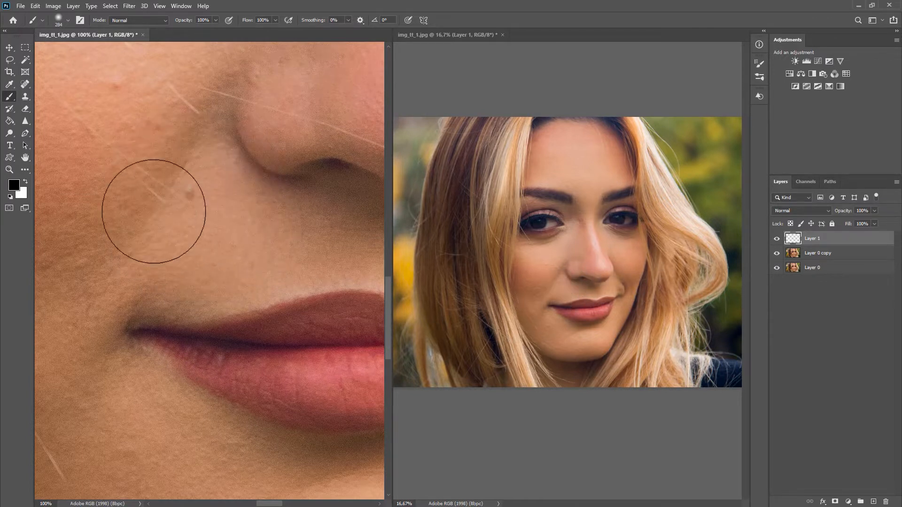
left_click_drag(182, 163, 139, 169)
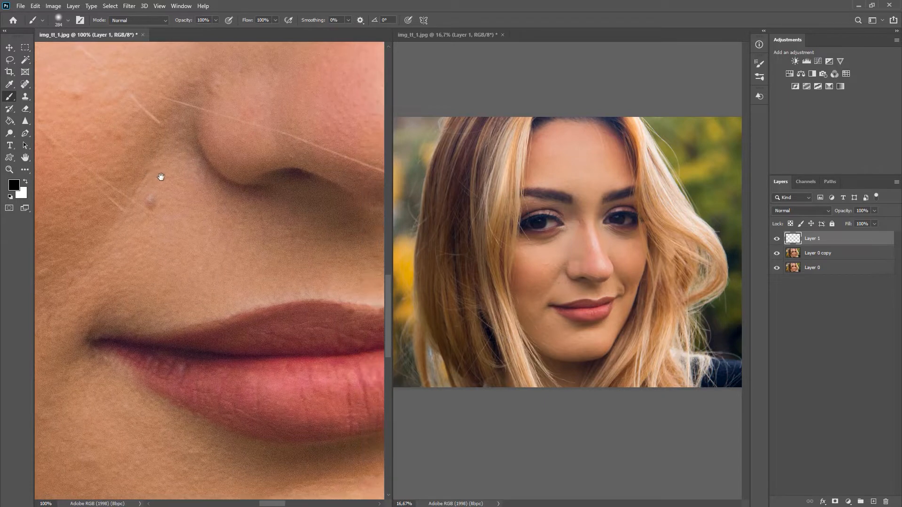
Choose the Spot Healing Brush Tool, with the nose, mouth and chin framed at 66.67% in the close-up window.
left_click_drag(209, 189, 174, 169)
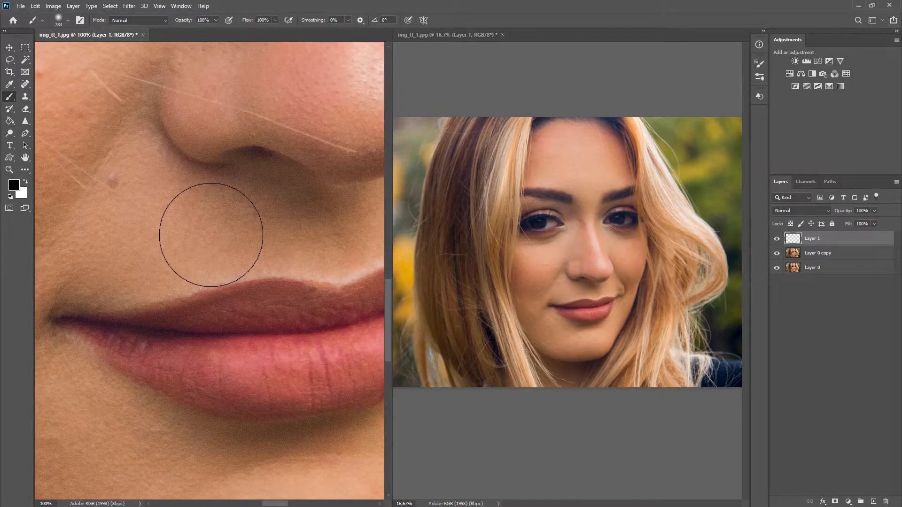
scroll(212, 231, "down", 3)
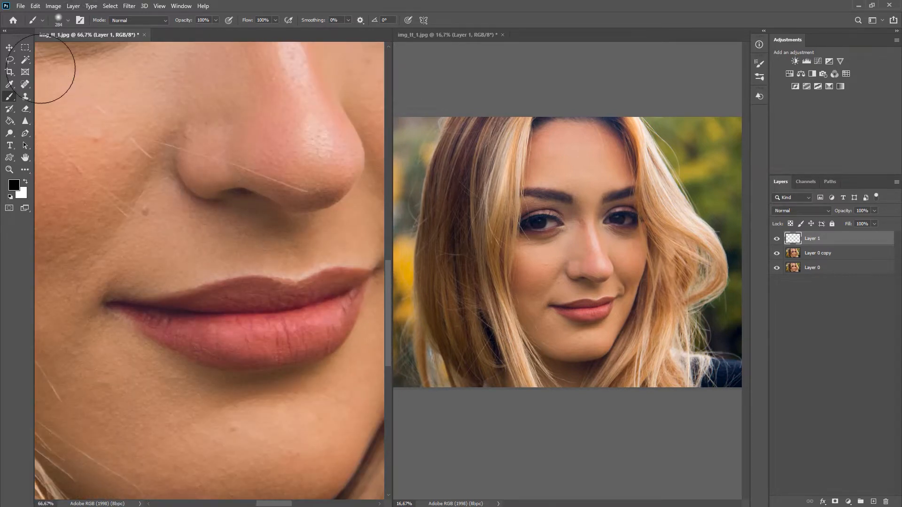
left_click(23, 87)
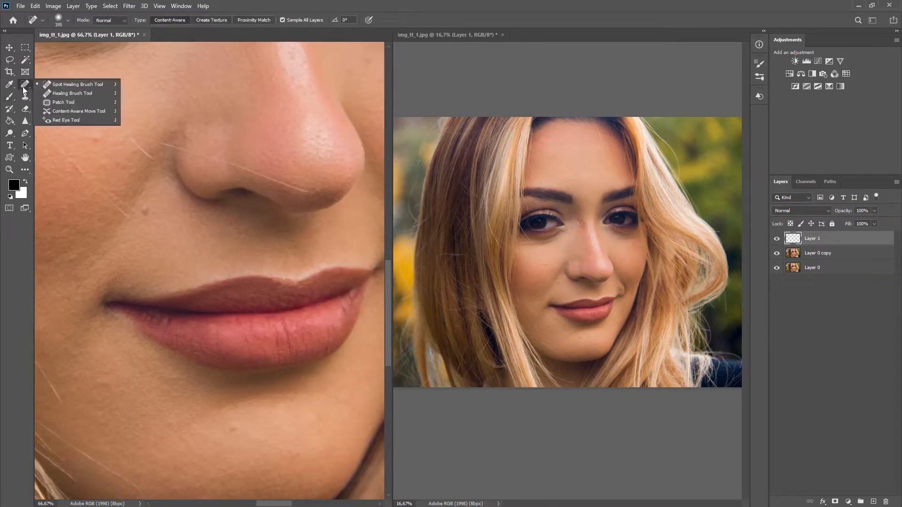
left_click(80, 86)
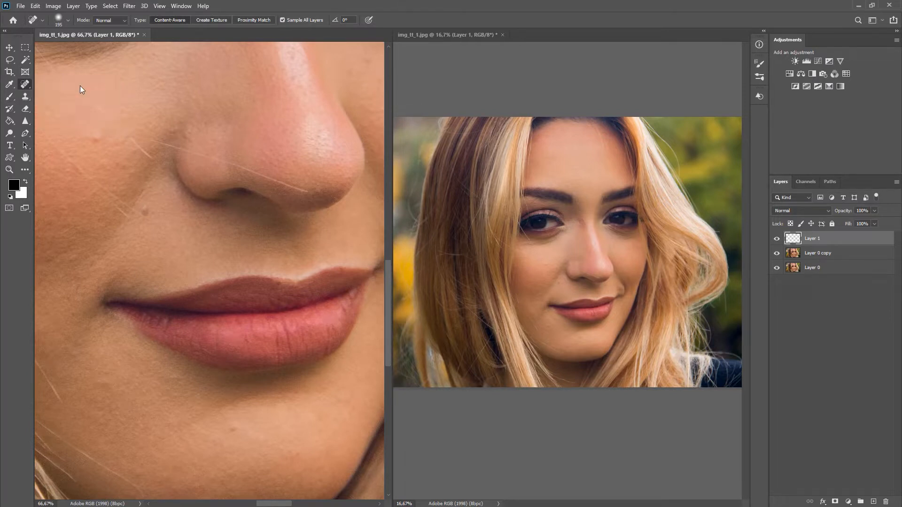
Try out different Spot Healing Brush sizes and hardness values over the mouth area, finishing with a soft brush of about 161 pixels.
right_click(217, 229, "alt")
mouse_move(216, 230)
left_mouse_down()
mouse_move(186, 224)
mouse_move(275, 233)
mouse_move(210, 234)
mouse_move(226, 239)
mouse_move(275, 236)
left_mouse_up()
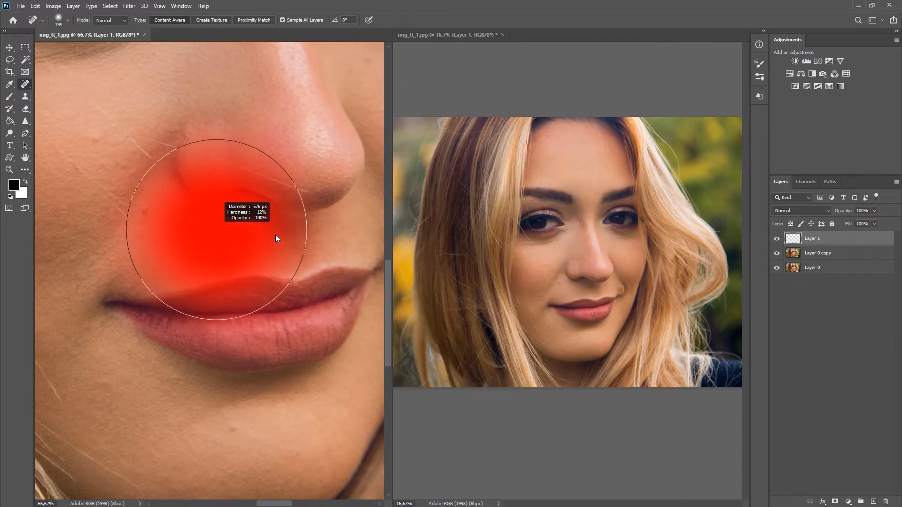
left_click(68, 20)
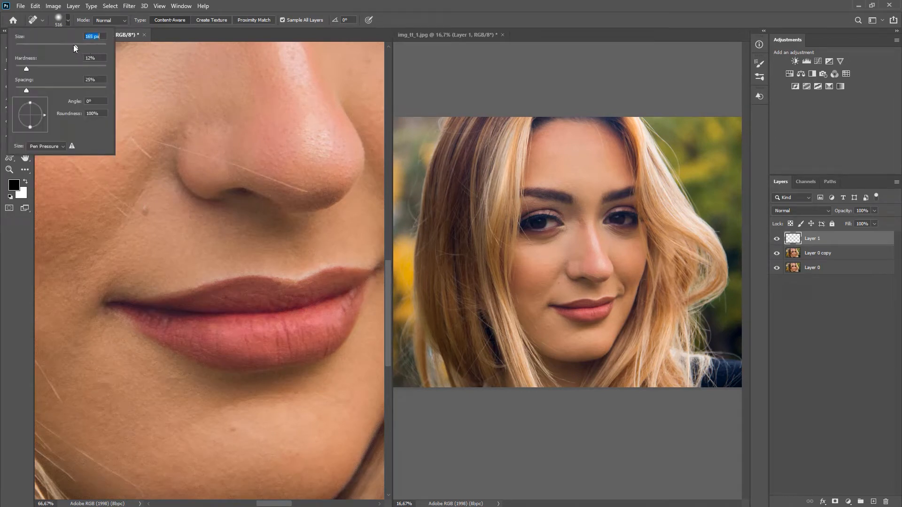
mouse_move(223, 270)
left_mouse_down()
mouse_move(210, 268)
mouse_move(230, 266)
left_mouse_up()
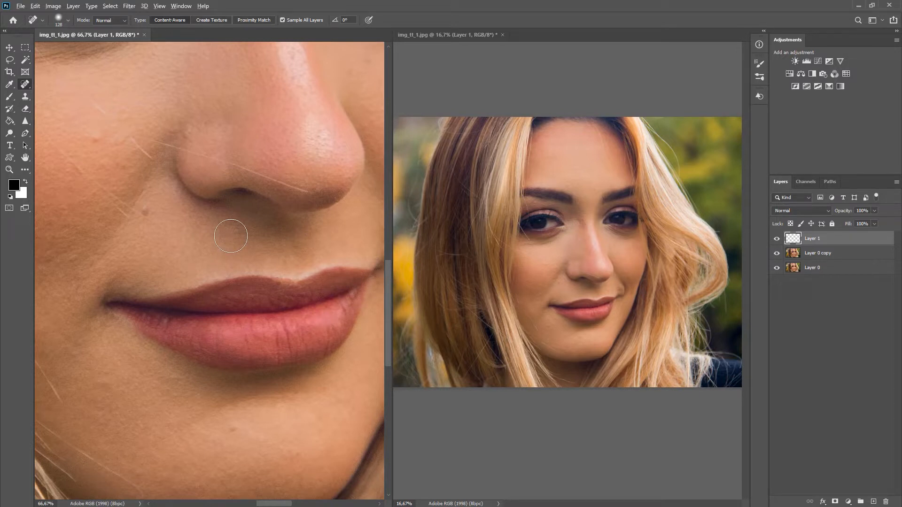
mouse_move(230, 236)
left_mouse_down()
mouse_move(281, 241)
mouse_move(255, 250)
mouse_move(227, 246)
mouse_move(292, 243)
mouse_move(252, 250)
mouse_move(231, 246)
mouse_move(297, 244)
mouse_move(255, 249)
left_mouse_up()
left_click_drag(228, 289, 233, 247)
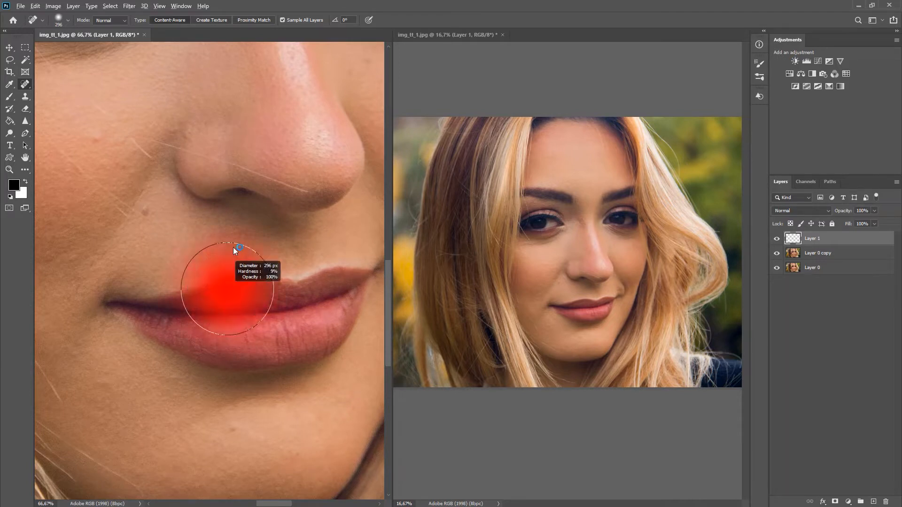
left_click_drag(236, 192, 238, 380)
mouse_move(227, 288)
left_mouse_down()
mouse_move(230, 97)
mouse_move(232, 157)
mouse_move(232, 140)
left_mouse_up()
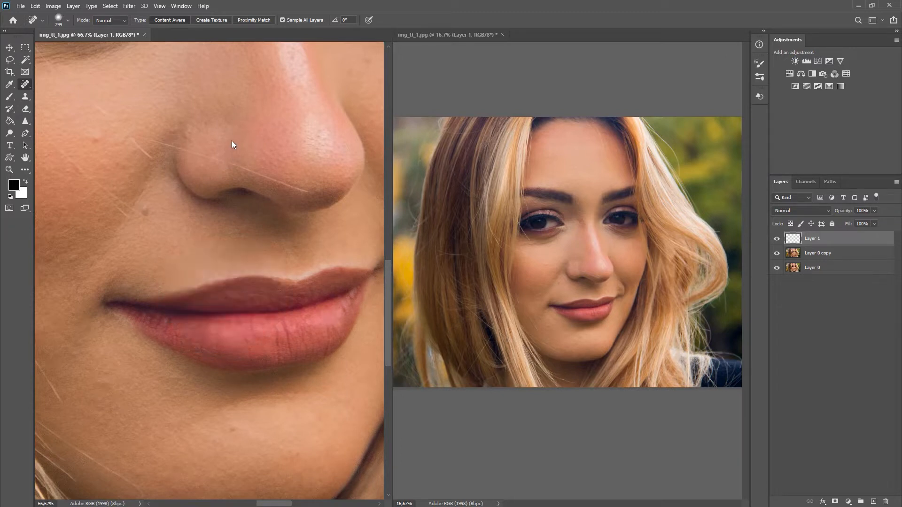
left_click_drag(219, 222, 191, 215)
Remove the mole beside the nose and the red spot on the cheek at 100% zoom using a 67-pixel Spot Healing Brush.
key("ctrl+plus")
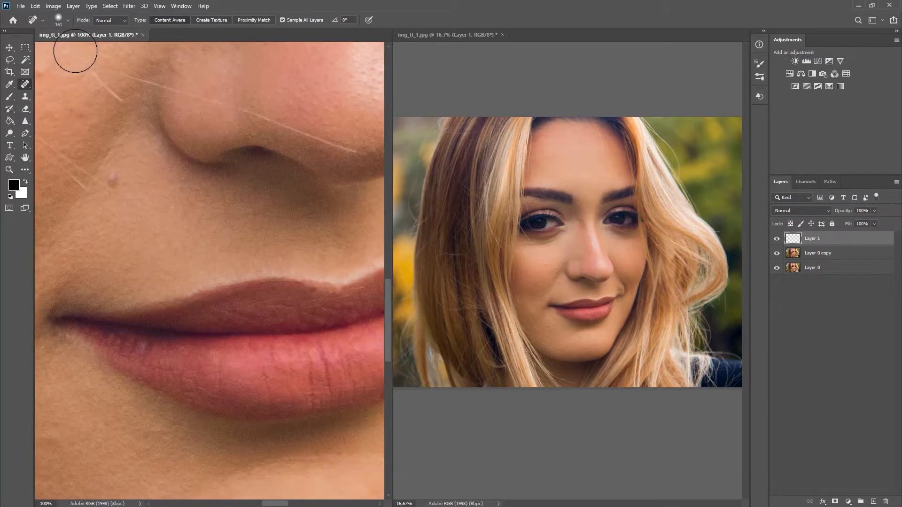
mouse_move(151, 131)
left_mouse_down()
mouse_move(227, 141)
mouse_move(258, 160)
left_mouse_up()
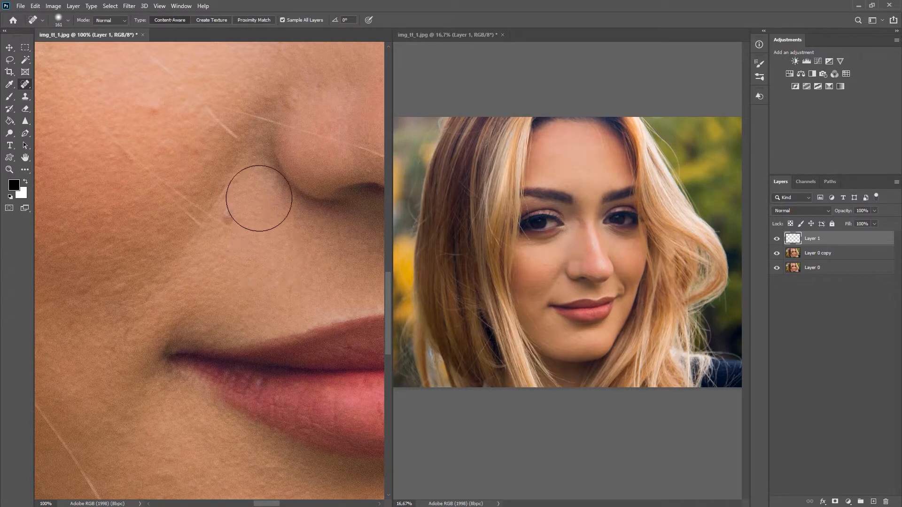
right_click(23, 86)
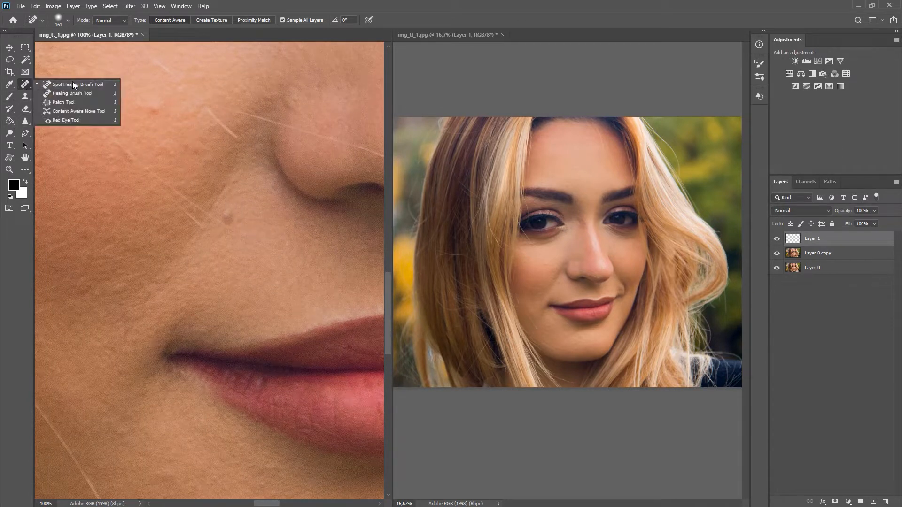
left_click(65, 83)
mouse_move(268, 240)
left_mouse_down()
mouse_move(245, 237)
mouse_move(227, 217)
mouse_move(232, 229)
left_mouse_up()
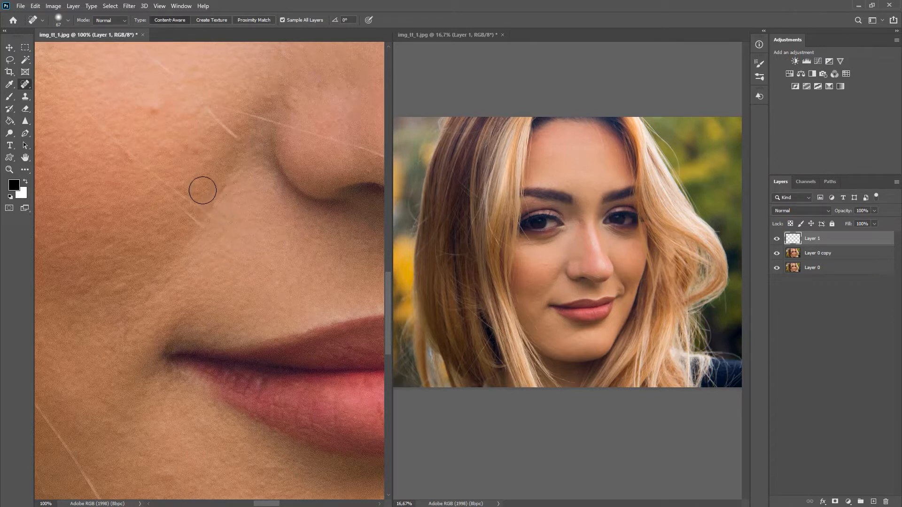
left_click(154, 106)
Heal the small bump on the lower cheek beside the mouth corner using a 42-pixel Spot Healing Brush.
mouse_move(123, 247)
left_mouse_down()
mouse_move(207, 187)
mouse_move(161, 253)
left_mouse_up()
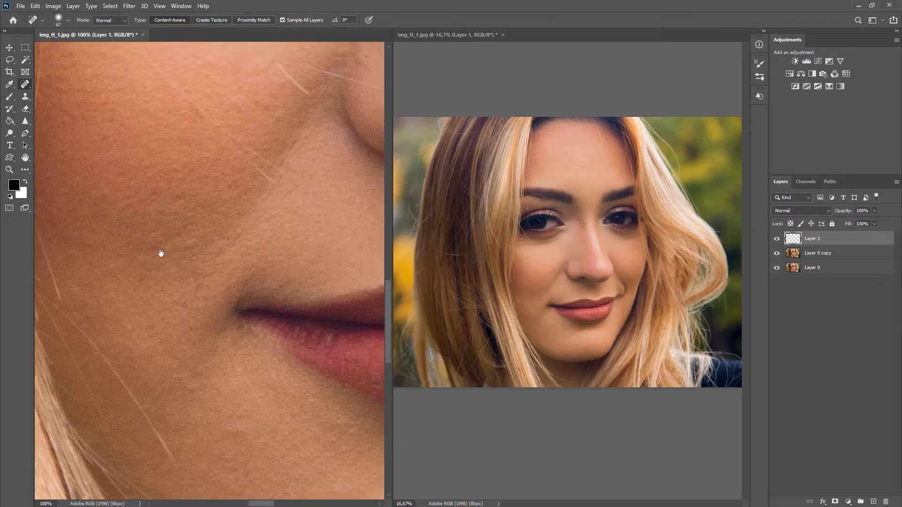
right_click(192, 244, "alt")
left_click(188, 243)
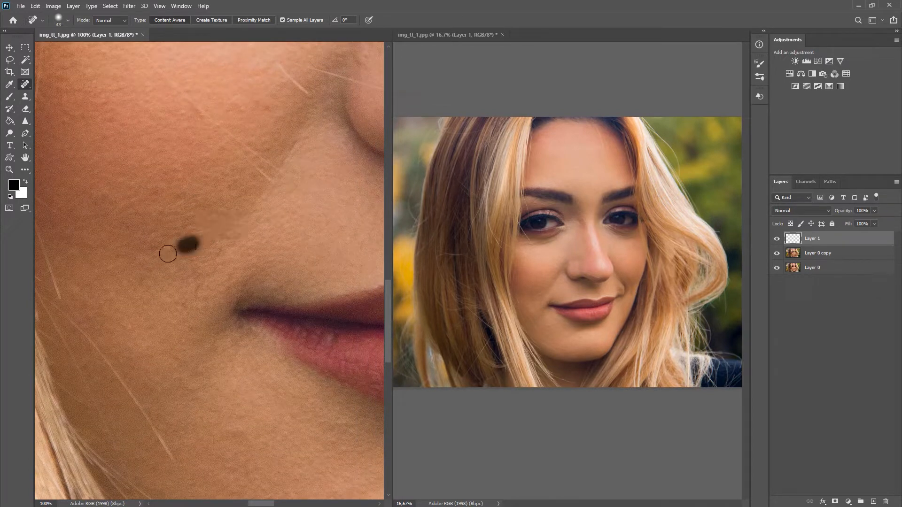
right_click(255, 189)
left_click(328, 161)
Heal small skin irregularities on the tip and side of the nose using a Spot Healing Brush of about 105 pixels.
left_click_drag(320, 161, 124, 173)
left_click_drag(250, 160, 239, 227)
left_click_drag(313, 193, 237, 228)
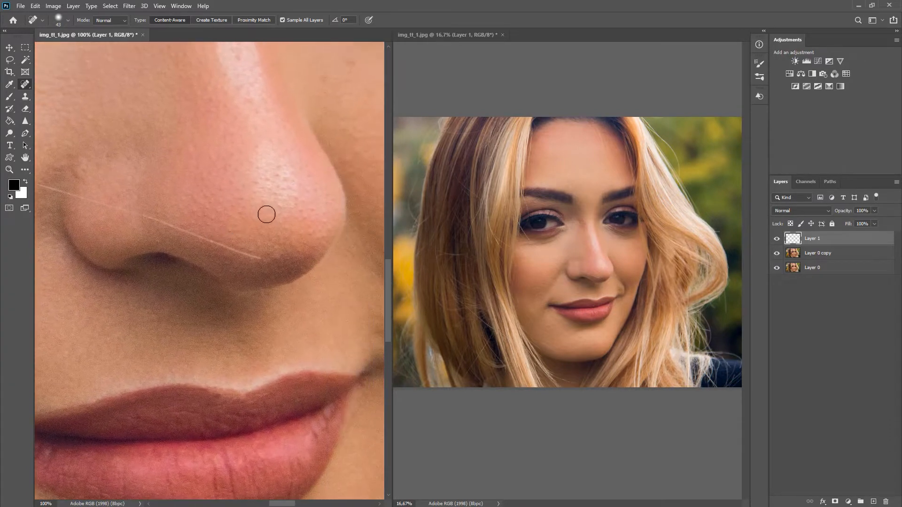
left_click_drag(274, 203, 287, 207)
mouse_move(255, 202)
left_mouse_down()
mouse_move(230, 181)
mouse_move(267, 182)
mouse_move(242, 203)
mouse_move(221, 181)
left_mouse_up()
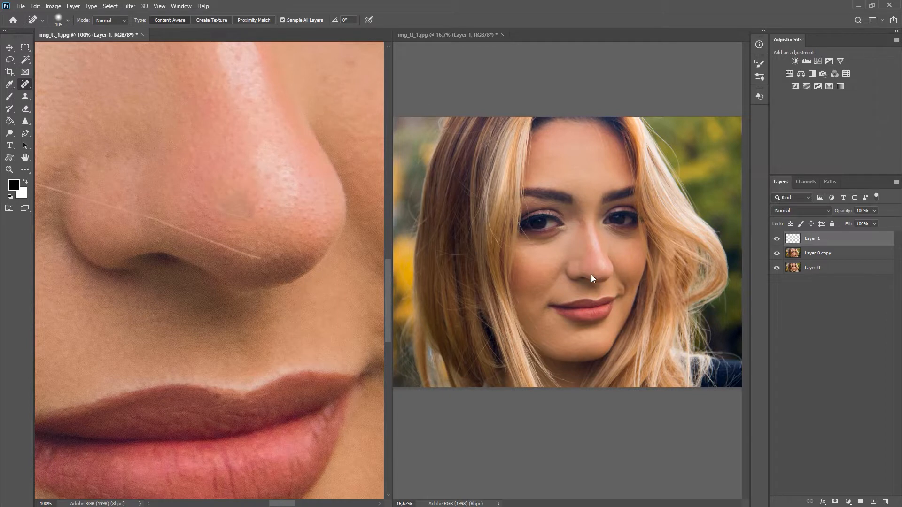
mouse_move(247, 201)
left_mouse_down()
mouse_move(251, 209)
mouse_move(268, 191)
mouse_move(254, 197)
left_mouse_up()
right_click(172, 196)
left_click(173, 146)
right_click(173, 145)
left_click(154, 128)
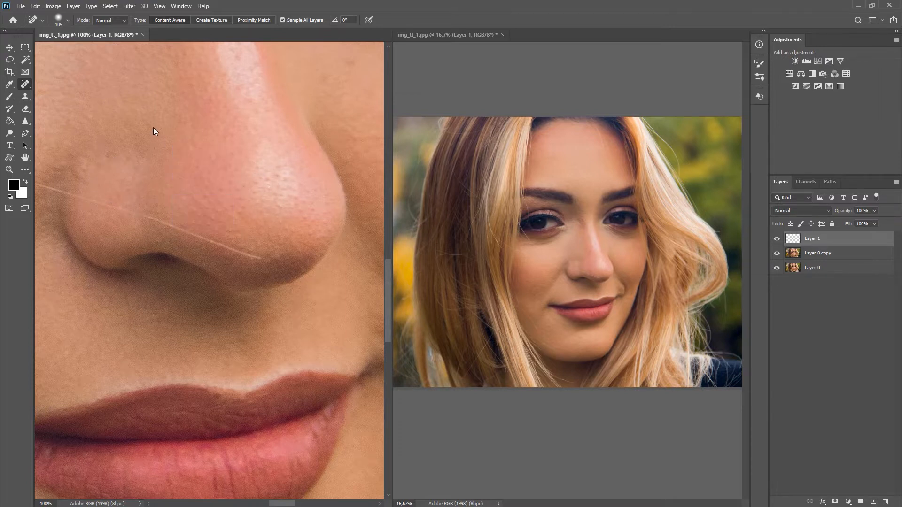
Reduce the Spot Healing Brush to about 35 pixels and heal a small blemish on the cheek below the eye.
right_click(153, 128)
left_click(195, 105)
mouse_move(164, 133)
left_mouse_down()
mouse_move(214, 181)
mouse_move(260, 203)
left_mouse_up()
left_click_drag(165, 179, 258, 228)
mouse_move(113, 206)
left_mouse_down()
mouse_move(144, 236)
mouse_move(216, 241)
left_mouse_up()
mouse_move(151, 235)
left_mouse_down()
mouse_move(193, 250)
mouse_move(185, 241)
left_mouse_up()
left_click(194, 237)
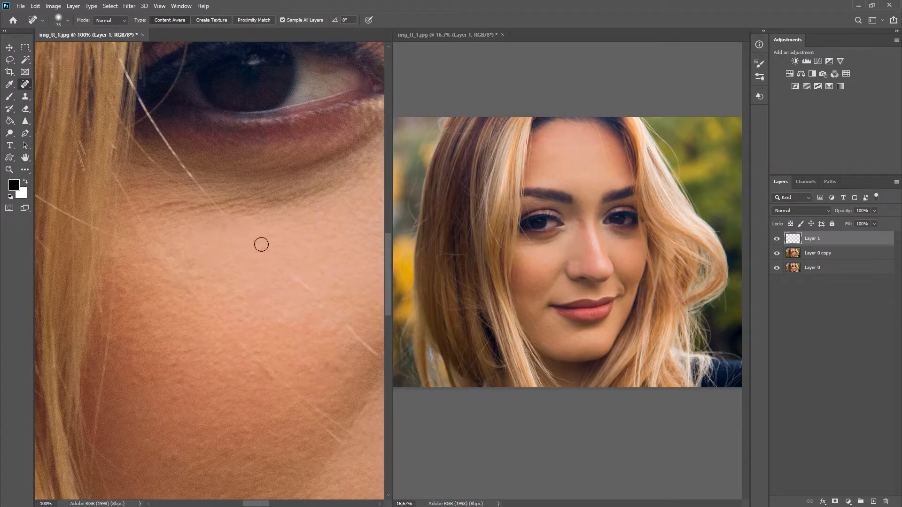
Heal a small spot on the skin between the inner eye corner and the bridge of the nose.
left_click_drag(301, 183, 171, 281)
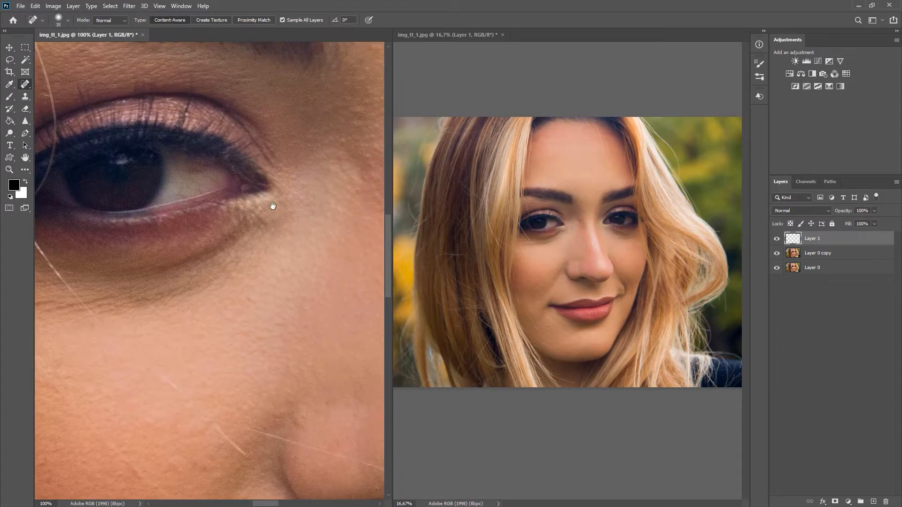
left_click_drag(273, 206, 186, 324)
left_click(256, 257)
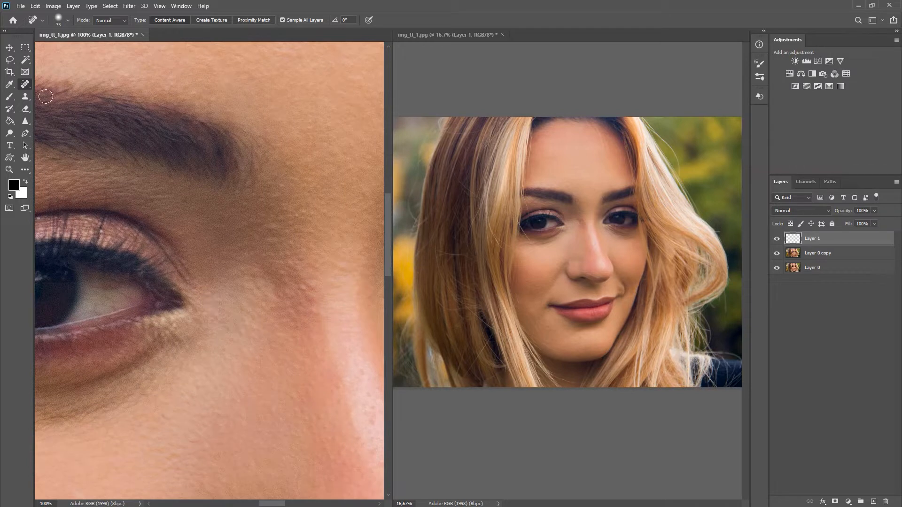
Switch to the Healing Brush Tool, sample clean skin on the lower cheek and heal the uneven patch next to it.
right_click(30, 82)
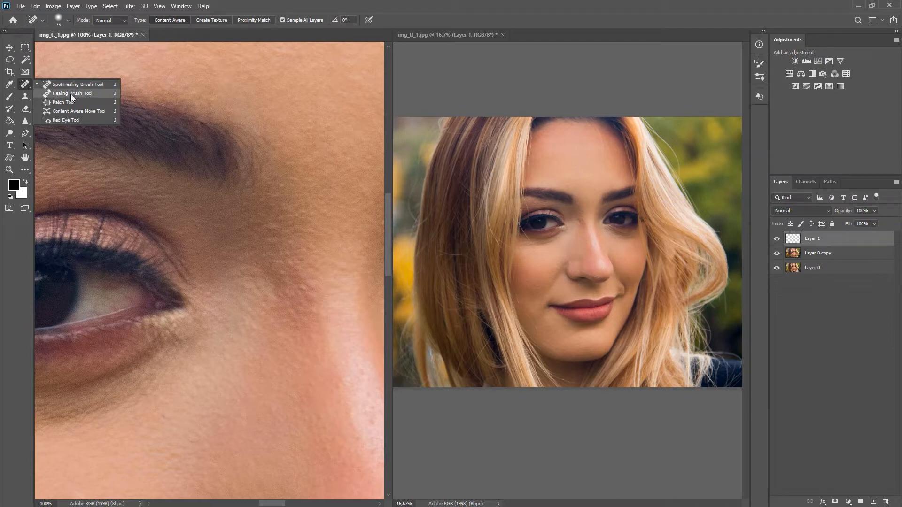
left_click(71, 94)
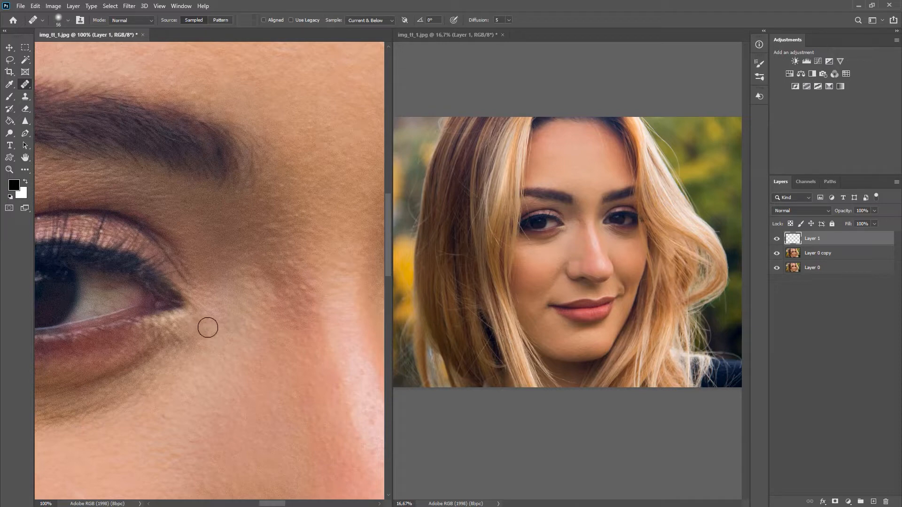
left_click_drag(179, 389, 260, 239)
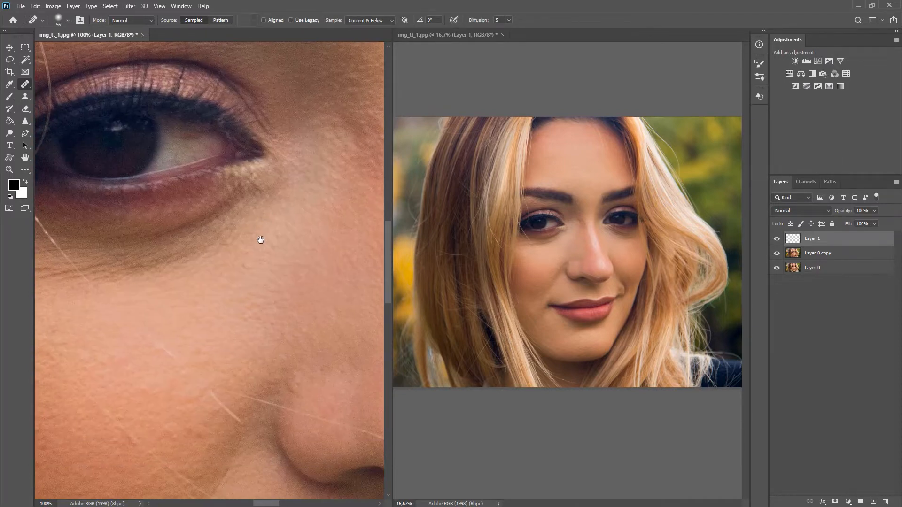
left_click_drag(193, 282, 234, 282)
left_click_drag(190, 367, 243, 187)
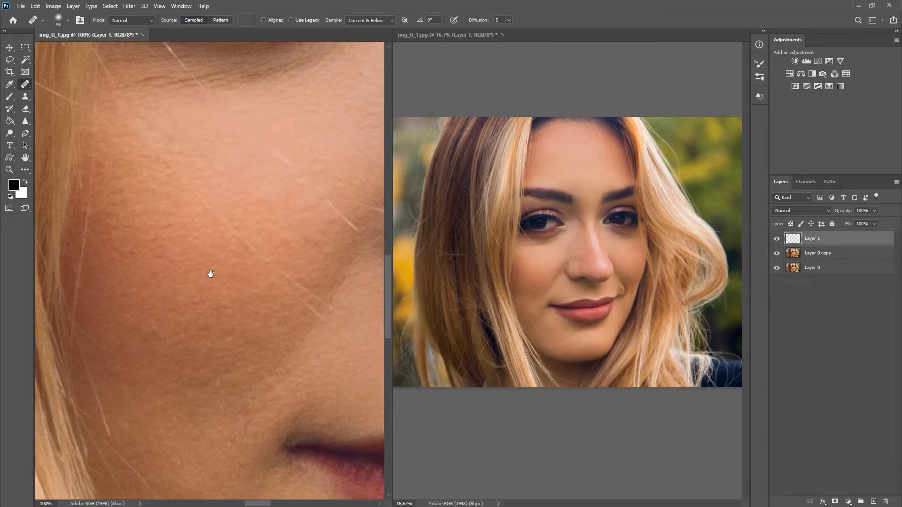
left_click_drag(198, 304, 245, 217)
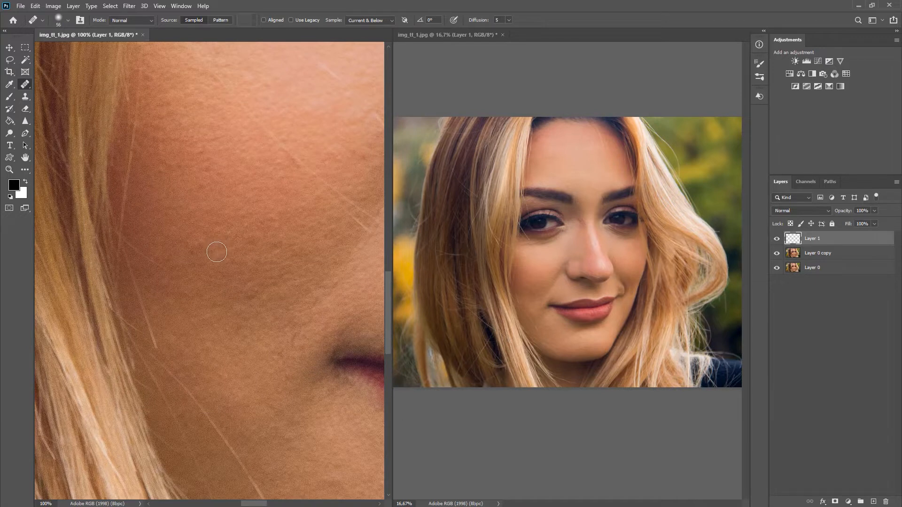
left_click(180, 245)
left_click(214, 254, "alt")
left_click(215, 252, "alt")
left_click_drag(195, 244, 202, 259)
right_click(181, 226)
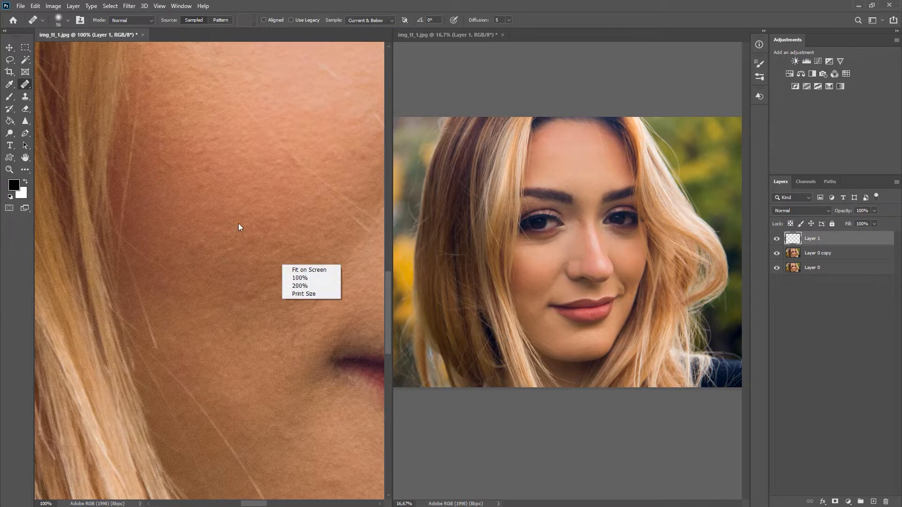
left_click(272, 245)
Enlarge the Healing Brush to 152 pixels over the lips and set its sampling to Current & Below.
mouse_move(285, 269)
left_mouse_down()
mouse_move(77, 168)
mouse_move(56, 178)
left_mouse_up()
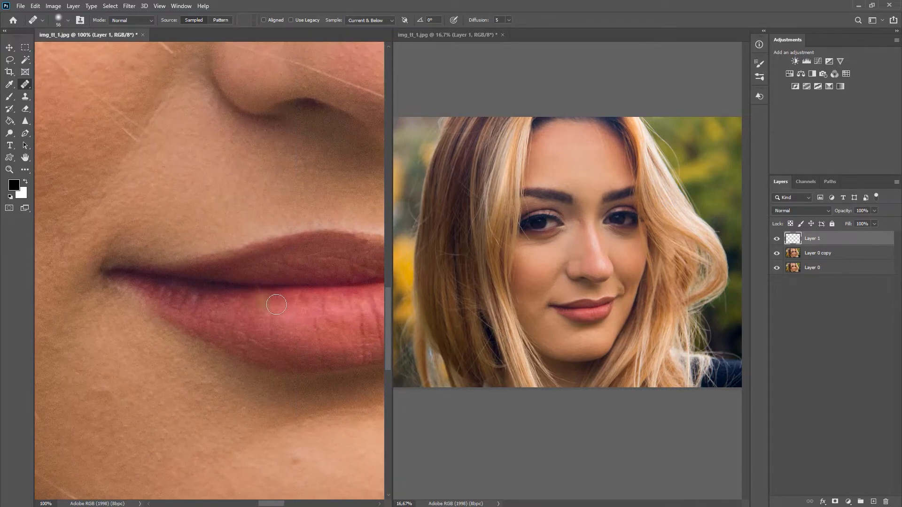
left_click_drag(291, 328, 288, 326)
left_click(365, 22)
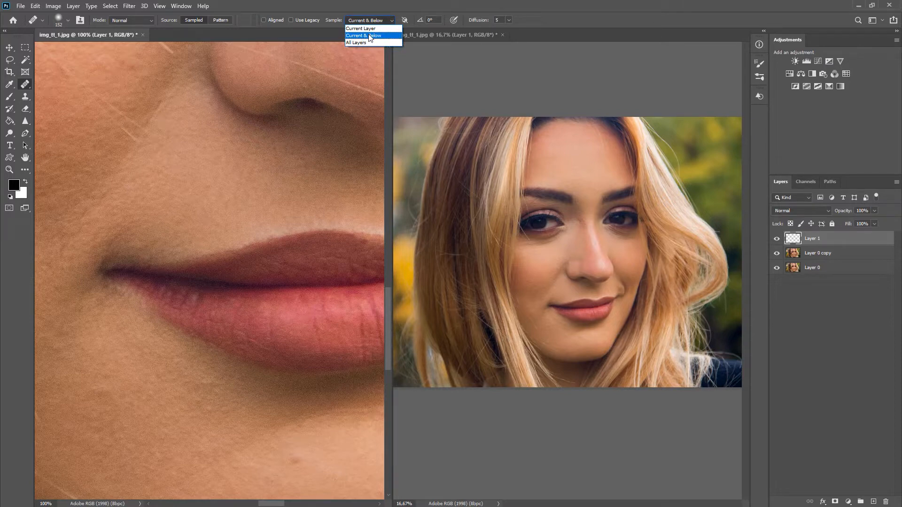
left_click(370, 36)
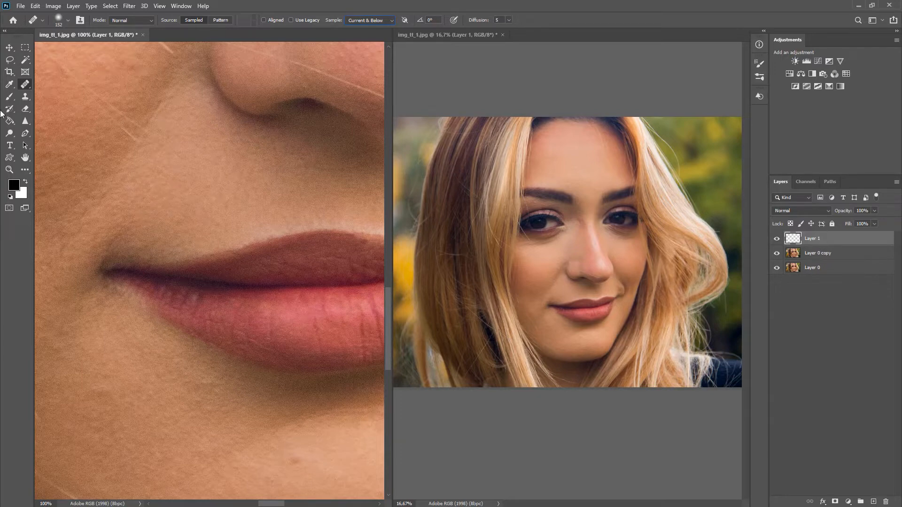
Check the Sample All Layers option of the Spot Healing Brush for comparison, and return to the Healing Brush Tool.
right_click(21, 86)
left_click(50, 86)
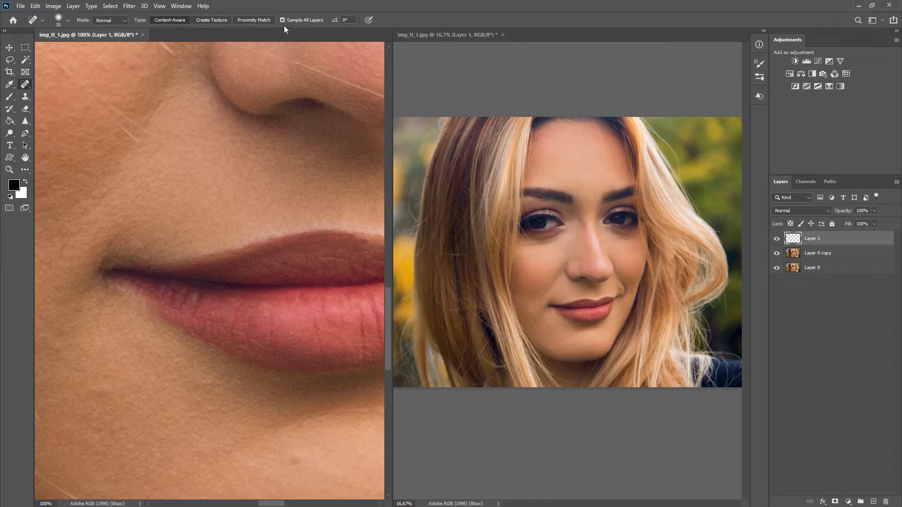
right_click(25, 84)
left_click(63, 94)
Try healing the skin above the mouth corner with texture sampled from the lips, and undo the test strokes.
left_click(209, 174)
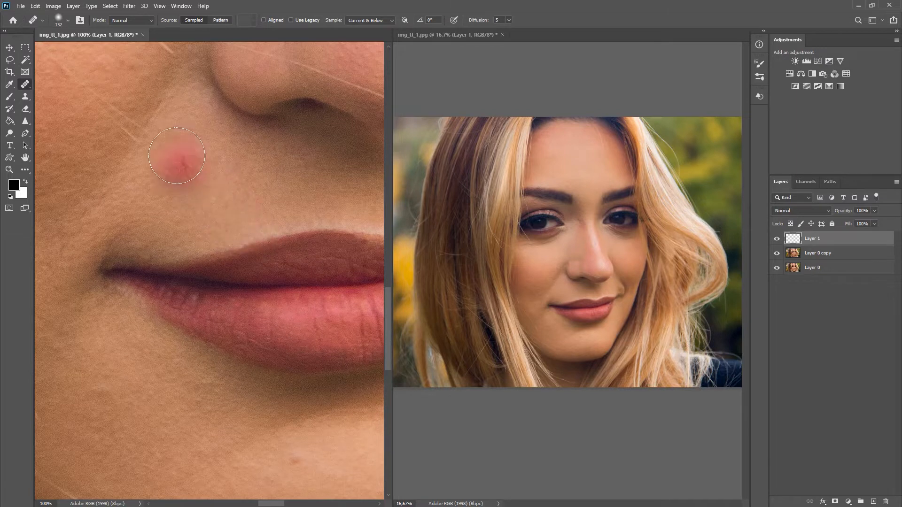
mouse_move(176, 155)
left_mouse_down()
mouse_move(188, 174)
mouse_move(176, 159)
mouse_move(172, 198)
mouse_move(195, 165)
mouse_move(162, 182)
mouse_move(196, 192)
mouse_move(210, 177)
mouse_move(194, 139)
mouse_move(145, 148)
mouse_move(158, 192)
mouse_move(269, 168)
mouse_move(194, 108)
mouse_move(151, 131)
mouse_move(181, 158)
mouse_move(245, 110)
mouse_move(177, 159)
mouse_move(158, 190)
mouse_move(233, 199)
mouse_move(130, 216)
left_mouse_up()
key("ctrl+z")
key("ctrl+z")
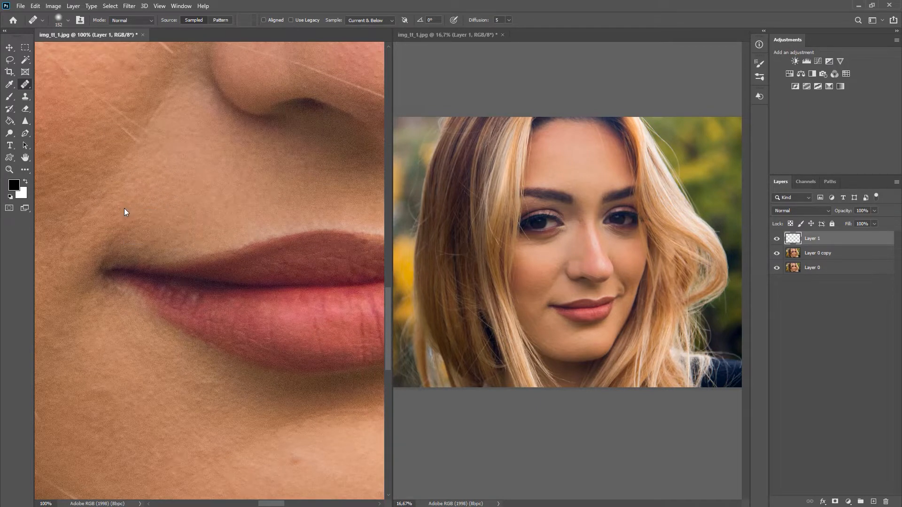
Reduce the Healing Brush to 42 pixels and heal small bumps on the lower cheek with skin sampled nearby.
left_click_drag(106, 165, 343, 178)
mouse_move(247, 179)
left_mouse_down()
mouse_move(258, 221)
mouse_move(250, 235)
mouse_move(215, 236)
mouse_move(235, 233)
left_mouse_up()
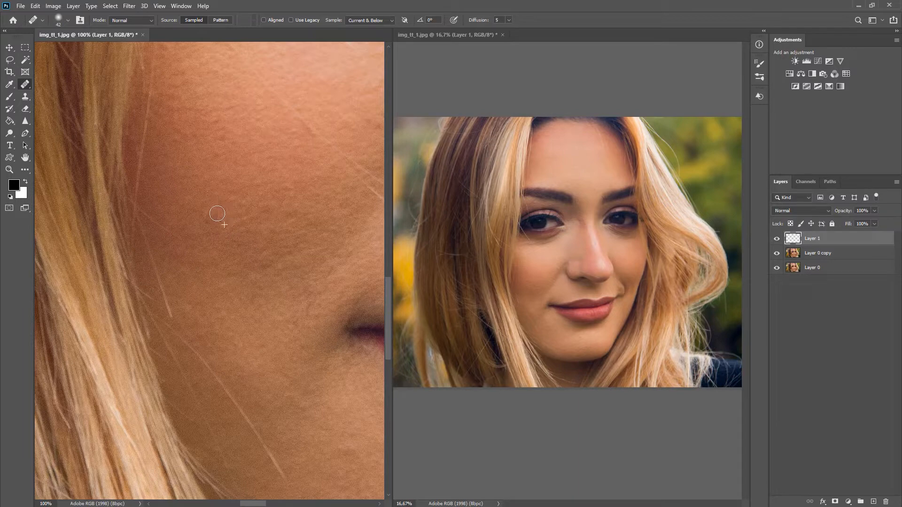
left_click(210, 220)
left_click(227, 255)
left_click_drag(285, 320, 263, 240)
left_click(230, 280)
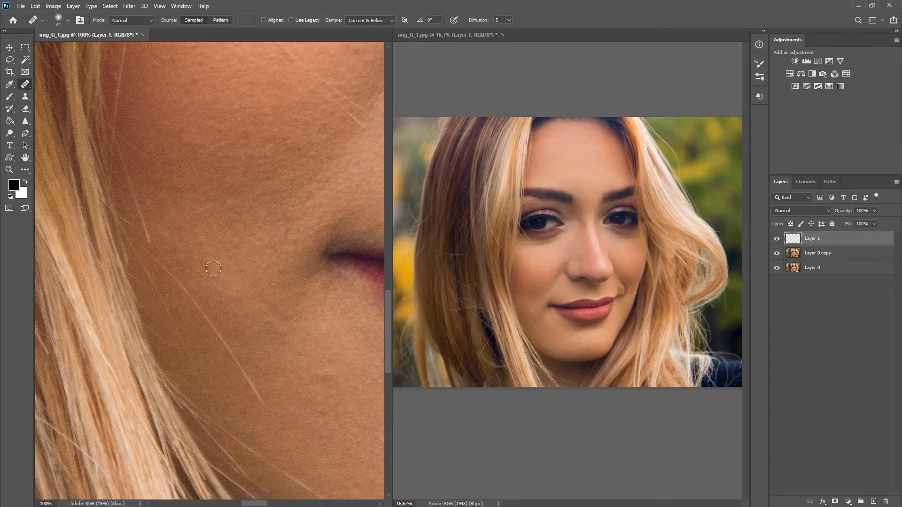
Heal small bumps in the middle of the chin below the lower lip with the 42-pixel Healing Brush.
left_click_drag(258, 310, 221, 242)
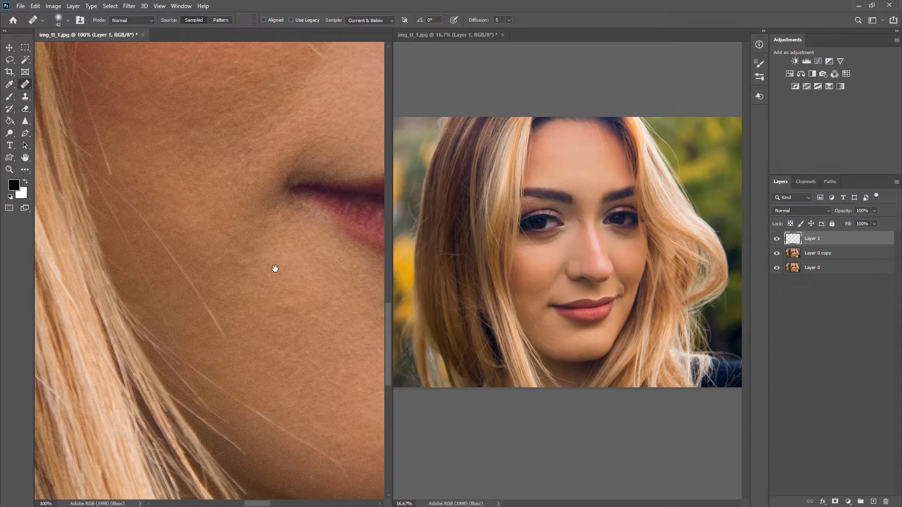
left_click_drag(275, 268, 215, 244)
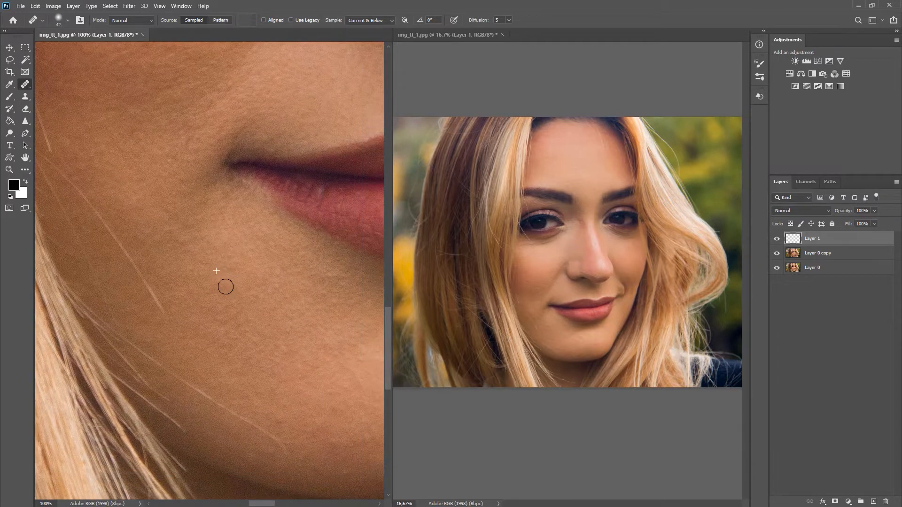
left_click_drag(261, 296, 223, 273)
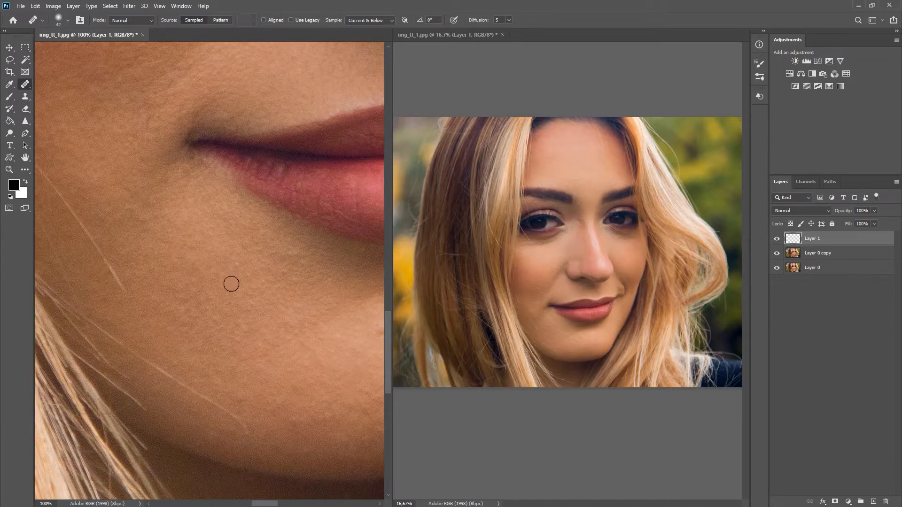
mouse_move(264, 313)
left_mouse_down()
mouse_move(223, 266)
mouse_move(212, 234)
left_mouse_up()
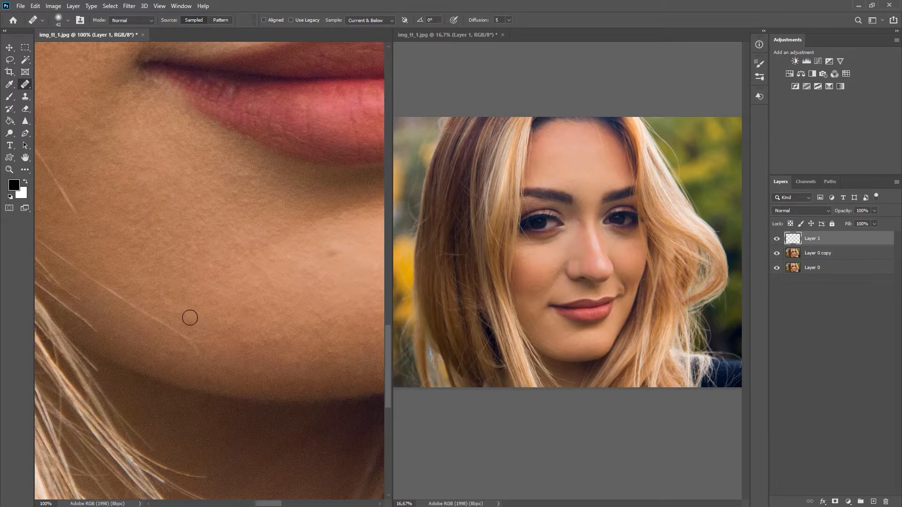
left_click_drag(285, 296, 194, 310)
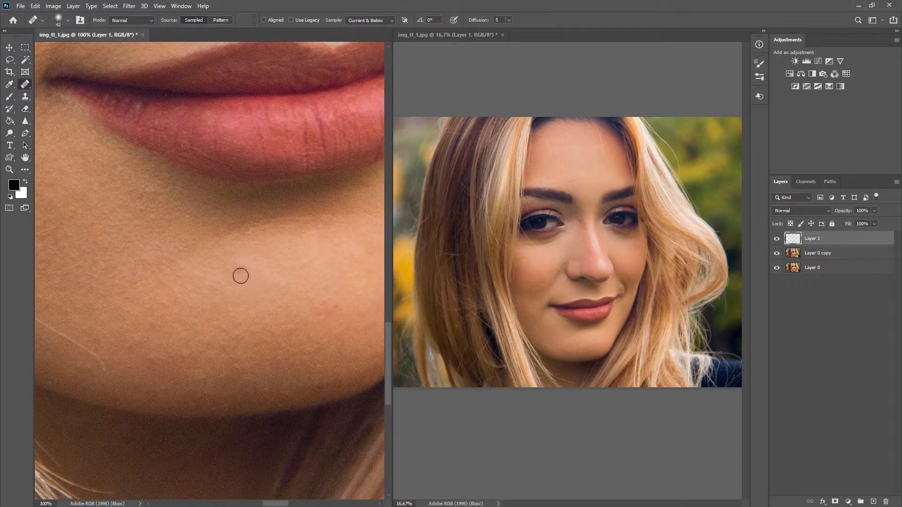
left_click(238, 266)
left_click(174, 317)
left_click_drag(241, 329, 177, 328)
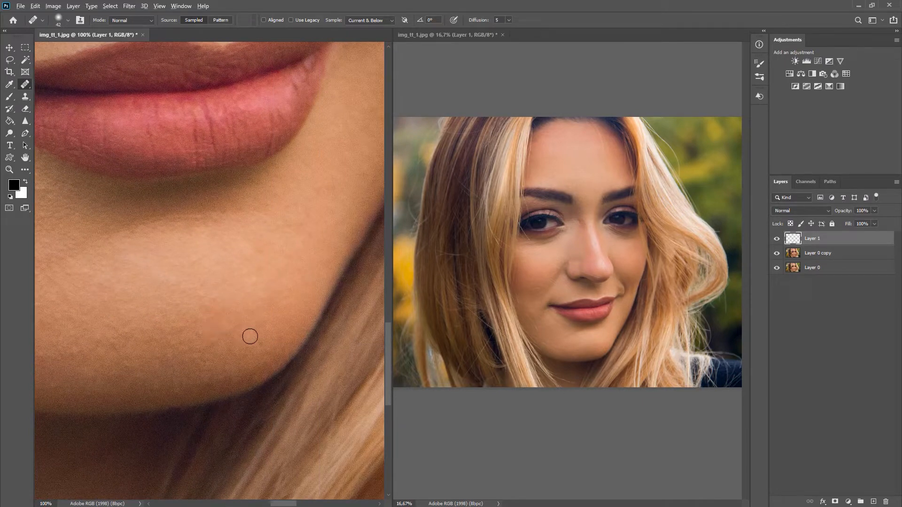
Heal the dark spot and nearby blemishes on the chin toward the jawline on the picture's right side.
mouse_move(271, 287)
left_mouse_down()
mouse_move(199, 334)
mouse_move(244, 323)
left_mouse_up()
left_click(185, 330)
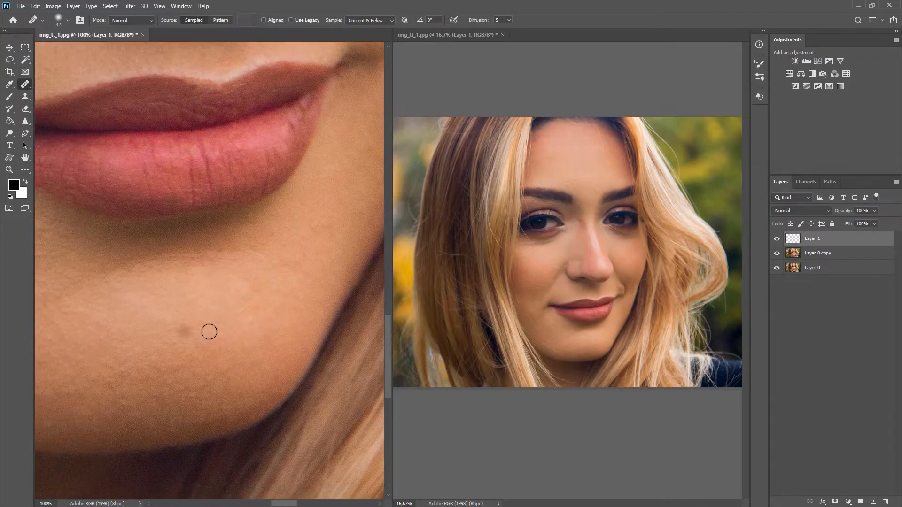
left_click(224, 278)
left_click(217, 336)
mouse_move(272, 227)
left_mouse_down()
mouse_move(267, 247)
mouse_move(187, 288)
left_mouse_up()
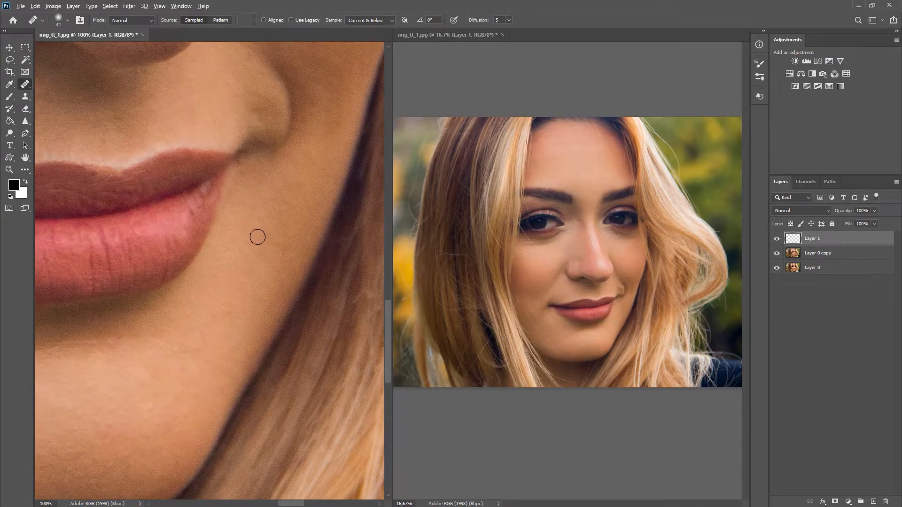
Heal the dark spot and small marks on the cheek beside the nose on the picture's right side.
left_click_drag(292, 165, 277, 319)
left_click_drag(285, 198, 282, 252)
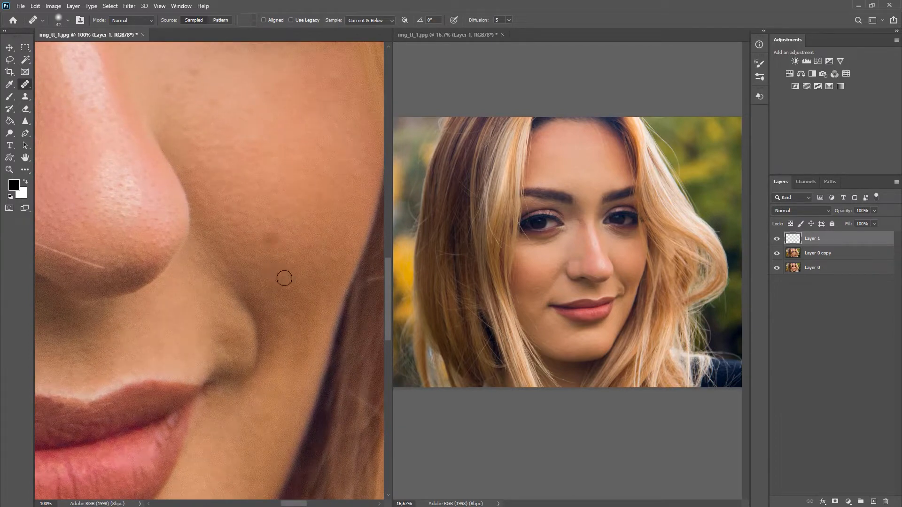
left_click(288, 211)
left_click_drag(302, 191, 308, 266)
left_click_drag(228, 156, 265, 217)
left_click(252, 215)
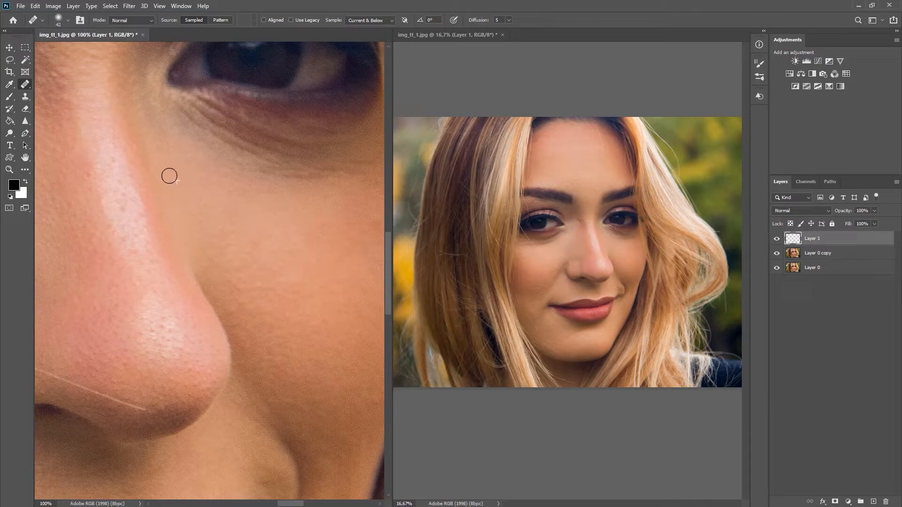
Reduce the Healing Brush to 20 pixels and heal the small mark below the outer eye corner beside the hair strand.
left_click_drag(320, 213, 219, 211)
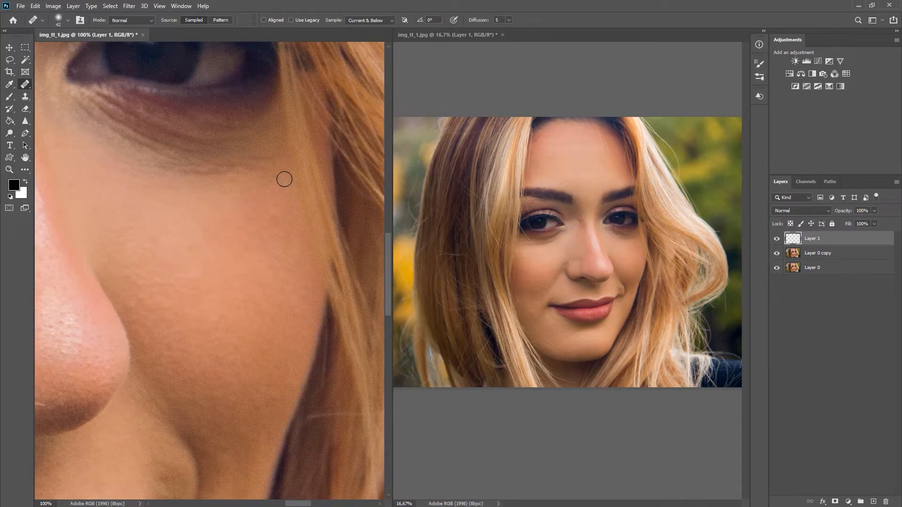
key("ctrl+plus")
mouse_move(284, 178)
left_mouse_down()
mouse_move(213, 262)
mouse_move(149, 304)
left_mouse_up()
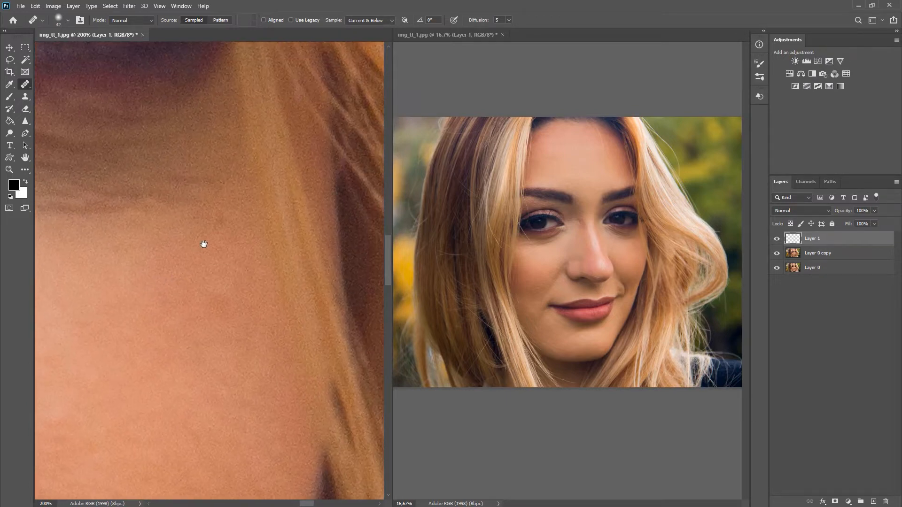
mouse_move(203, 244)
left_mouse_down()
mouse_move(216, 282)
mouse_move(252, 270)
mouse_move(251, 256)
left_mouse_up()
left_click(253, 261, "alt")
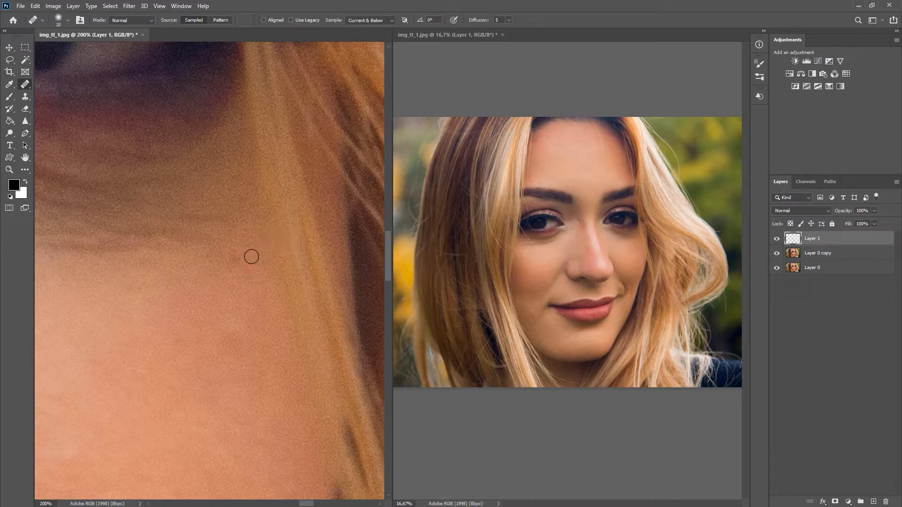
left_click(246, 252)
left_click_drag(209, 204, 323, 267)
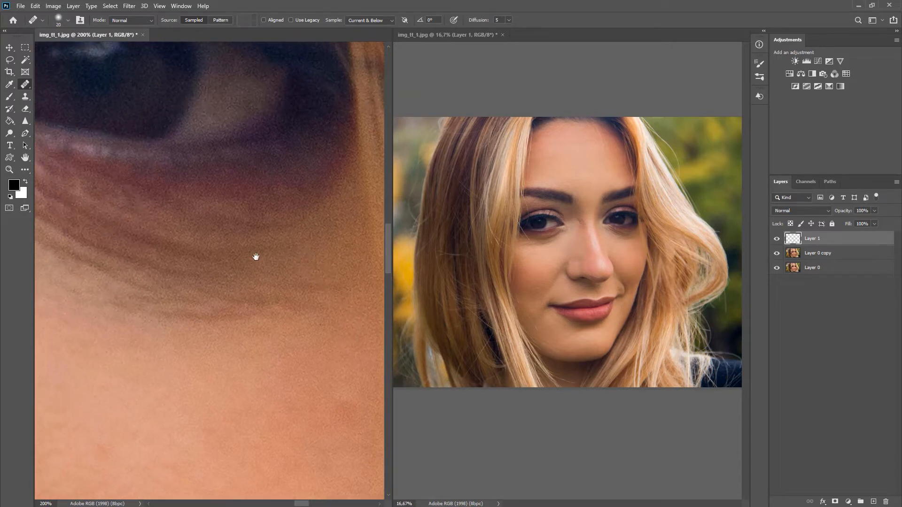
Enlarge the Healing Brush to 40 pixels and heal small marks on the cheek below the eye on the picture's right side.
key("ctrl+minus")
key("ctrl+minus")
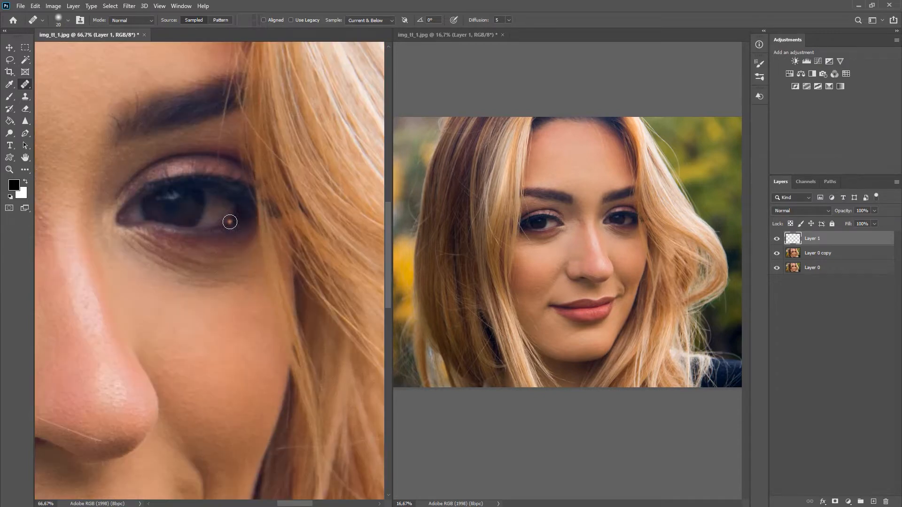
left_click_drag(254, 315, 245, 267)
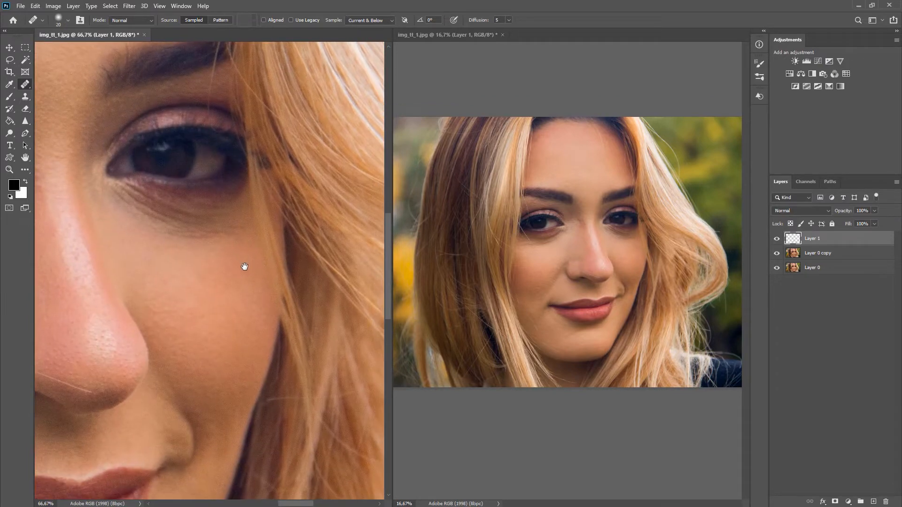
key("ctrl+plus")
key("ctrl+plus")
key("ctrl+minus")
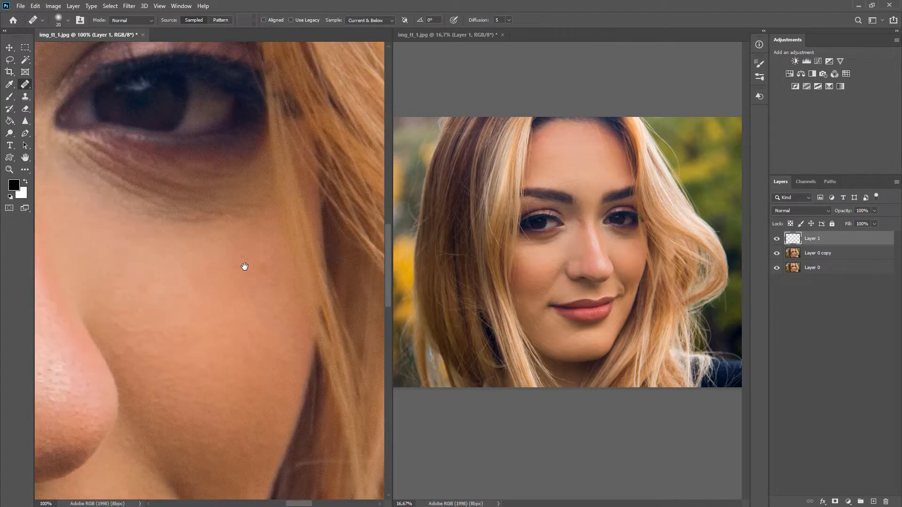
right_click(245, 266, "alt")
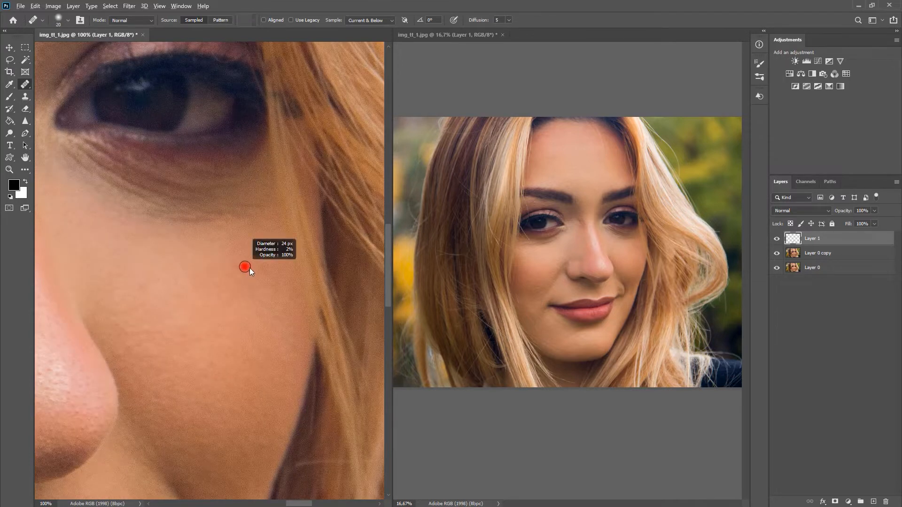
left_click_drag(252, 272, 257, 274)
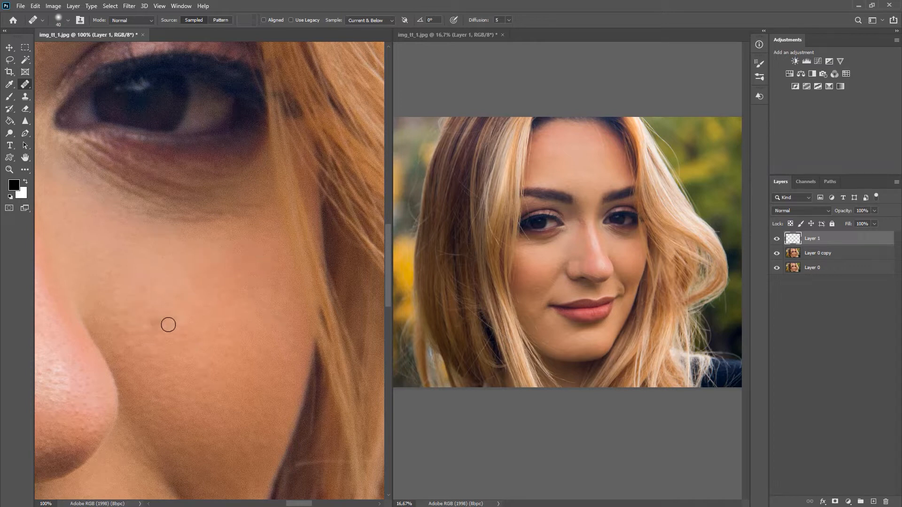
left_click_drag(167, 316, 244, 207)
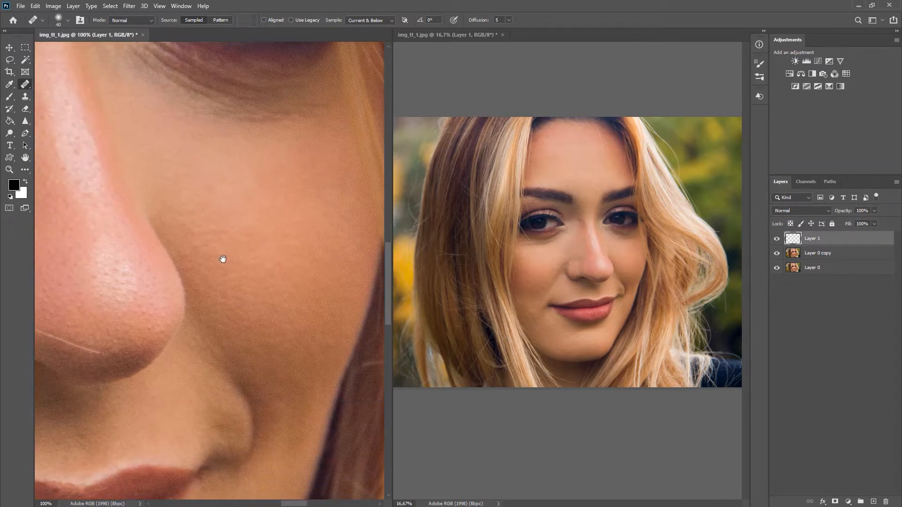
Heal small blemishes around the top of the nostril wing on the picture's left side.
left_click_drag(206, 286, 283, 244)
left_click_drag(180, 264, 271, 279)
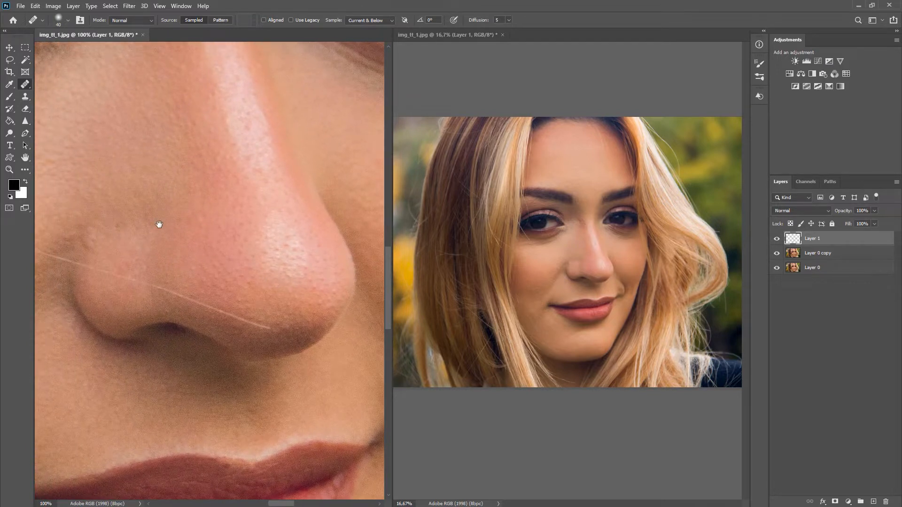
left_click_drag(157, 221, 251, 255)
left_click_drag(206, 272, 227, 271)
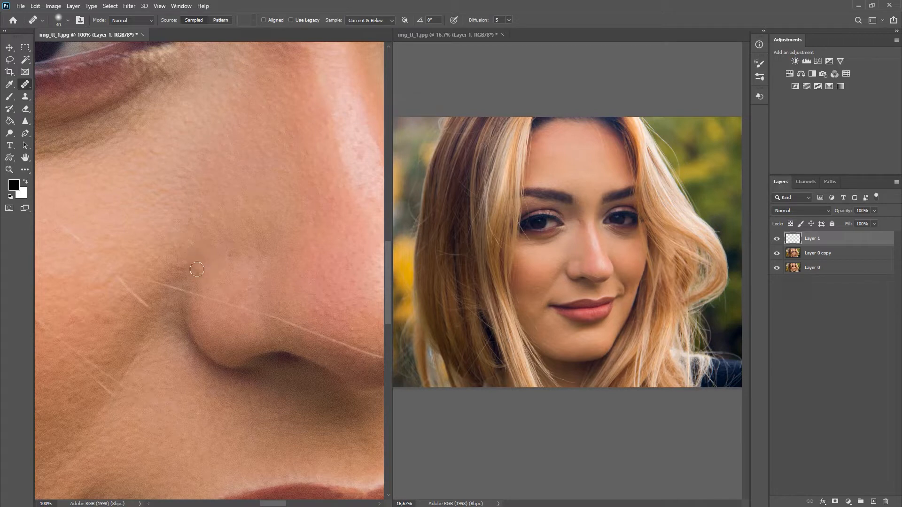
left_click(180, 268)
Heal small bumps on the cheek between the nose and the hair with skin sampled close to them.
left_click_drag(104, 300, 201, 275)
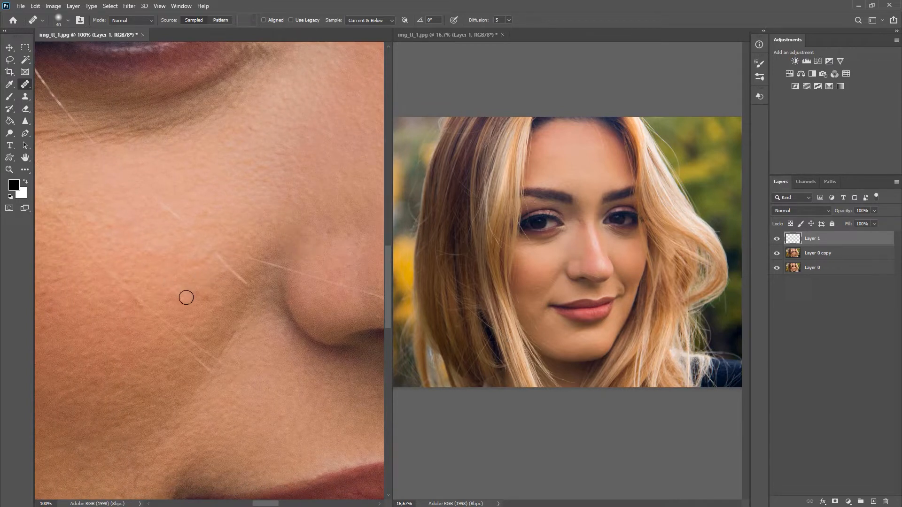
left_click(171, 274, "alt")
left_click_drag(181, 293, 173, 296)
mouse_move(192, 288)
left_mouse_down()
mouse_move(204, 291)
mouse_move(189, 290)
left_mouse_up()
left_click(195, 333)
Heal small marks beside the nose below the inner eye corner and on the bridge between the eyes.
mouse_move(266, 153)
left_mouse_down()
mouse_move(224, 278)
mouse_move(188, 337)
left_mouse_up()
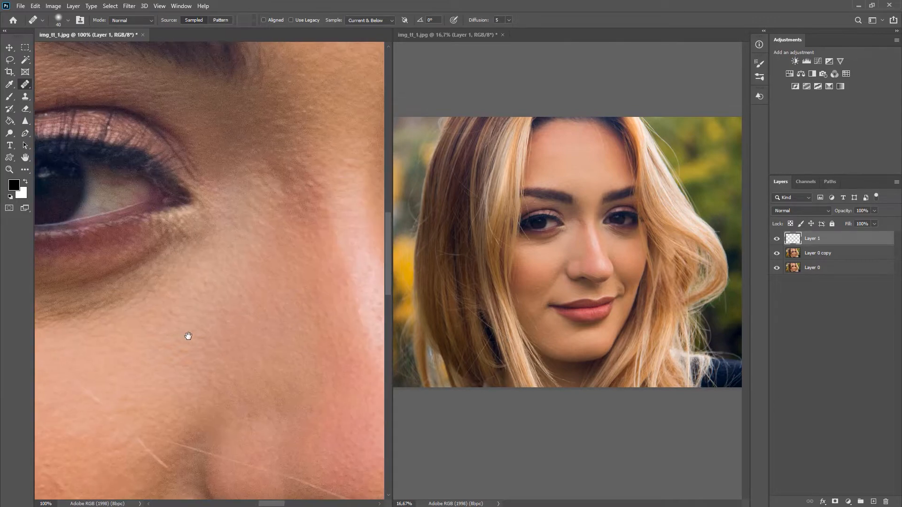
left_click(170, 318, "alt")
mouse_move(250, 196)
left_mouse_down()
mouse_move(229, 234)
mouse_move(163, 269)
left_mouse_up()
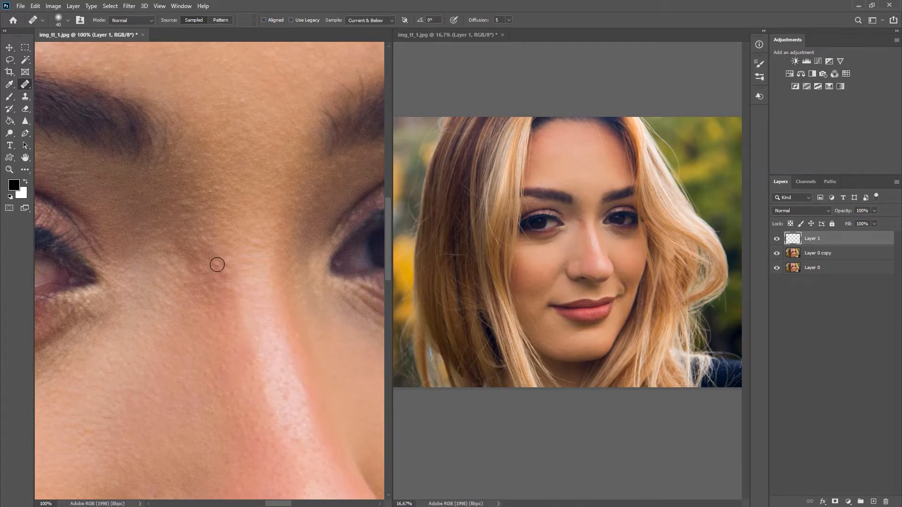
left_click(215, 263, "alt")
left_click(247, 239)
Heal small blemishes on the forehead from above the eyebrow on the picture's right side up to the hairline.
left_click_drag(250, 210, 165, 312)
left_click_drag(223, 235, 157, 361)
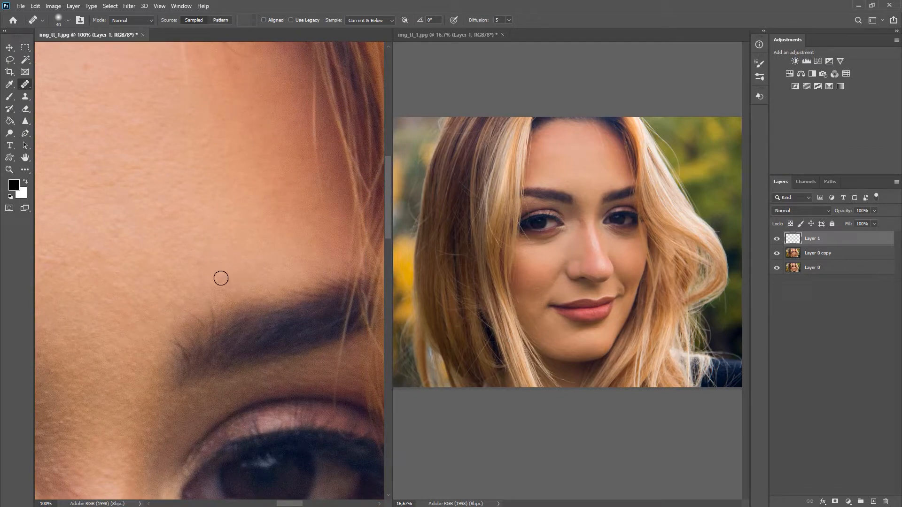
left_click_drag(196, 265, 266, 409)
left_click_drag(237, 259, 240, 263)
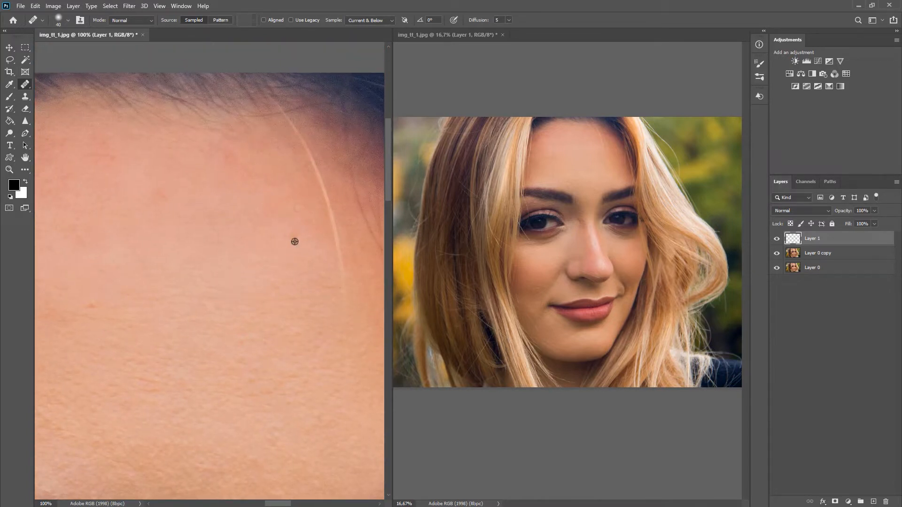
mouse_move(180, 201)
left_mouse_down()
mouse_move(221, 235)
mouse_move(249, 243)
left_mouse_up()
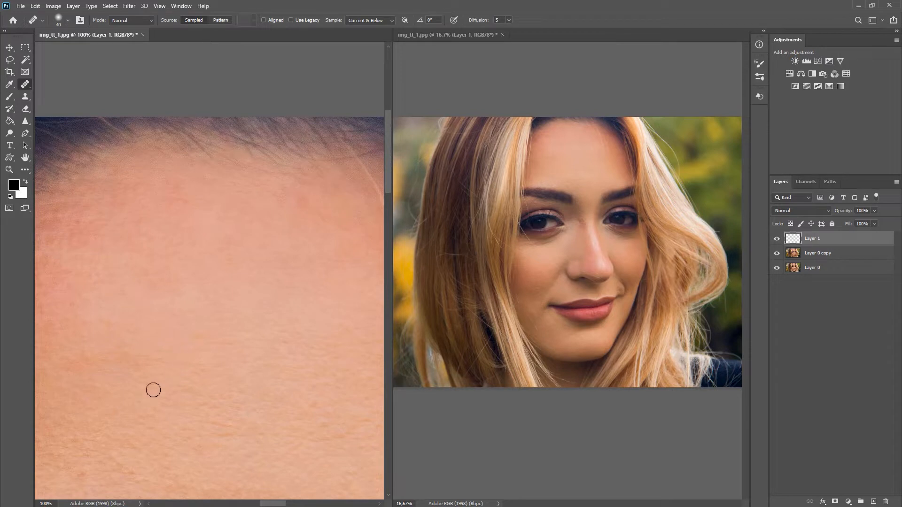
Heal bumps on the forehead above the eyebrow on the picture's left side, resampling nearby skin for each spot.
left_click_drag(151, 389, 259, 279)
left_click(212, 349, "alt")
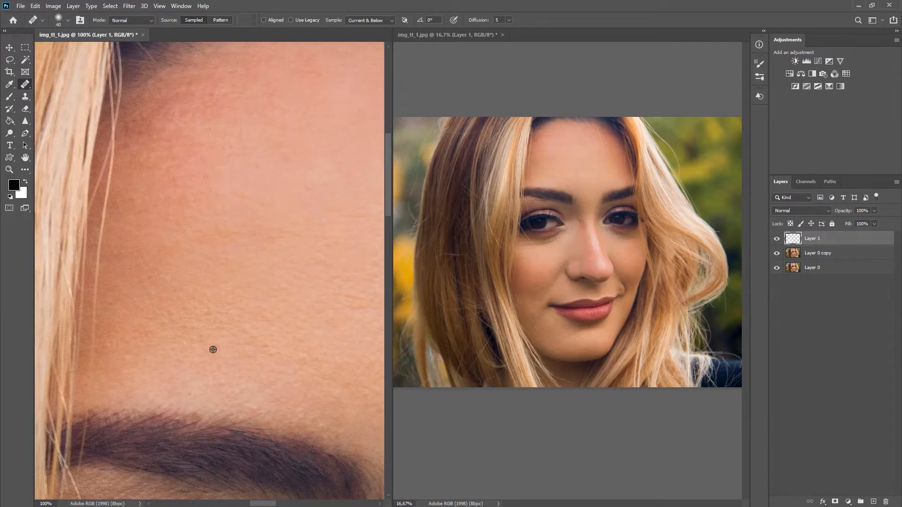
left_click_drag(221, 345, 207, 323)
left_click(175, 329, "alt")
left_click(190, 308, "alt")
left_click(198, 320, "alt")
left_click_drag(200, 324, 190, 323)
left_click(259, 333, "alt")
mouse_move(249, 335)
left_mouse_down()
mouse_move(241, 331)
mouse_move(268, 320)
mouse_move(258, 353)
mouse_move(264, 319)
mouse_move(263, 332)
left_mouse_up()
left_click(244, 332, "alt")
left_click(256, 328, "alt")
left_click(247, 354, "alt")
left_click(262, 350, "alt")
left_click(268, 300, "alt")
Enlarge the Healing Brush to 60 pixels and heal blemishes on the upper forehead near the hairline and side hair.
left_click_drag(269, 220, 179, 320)
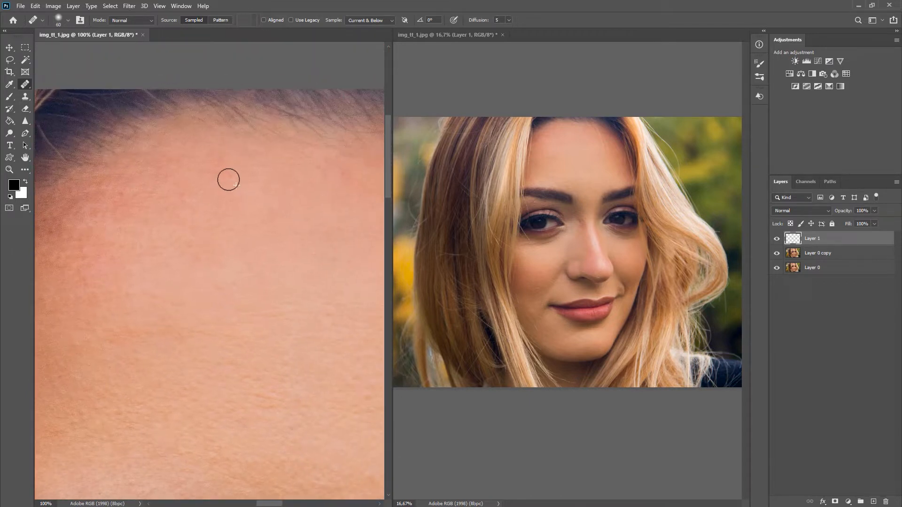
left_click(207, 160, "alt")
left_click_drag(121, 226, 192, 237)
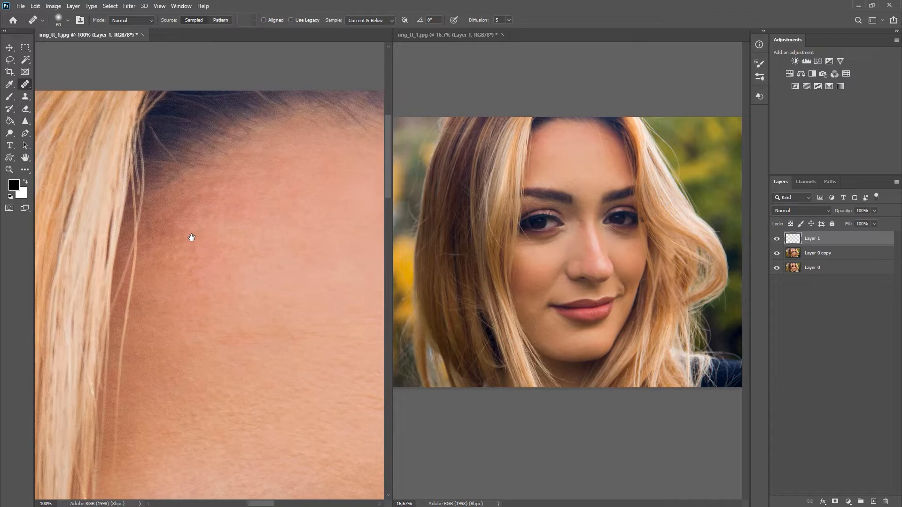
left_click(164, 231, "alt")
left_click(166, 235)
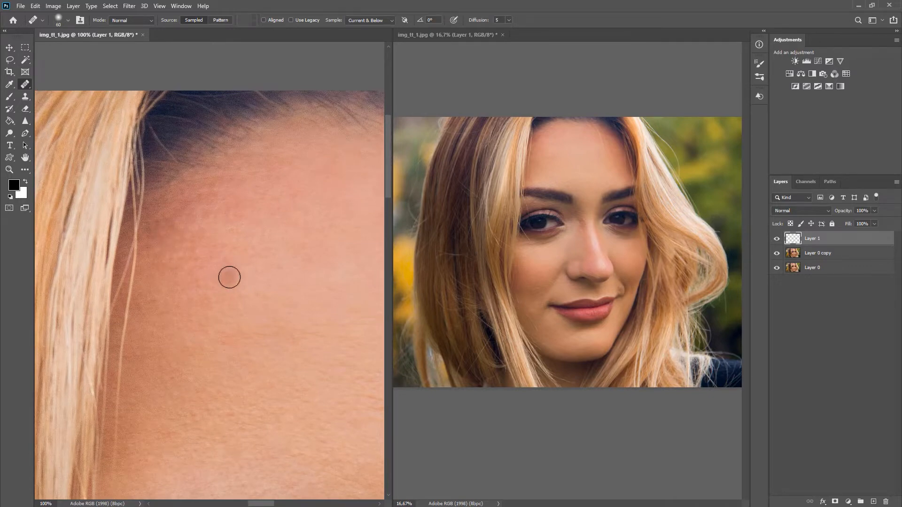
Review the retouched forehead and whole face in the close-up view at 33.33% zoom.
scroll(225, 276, "down", 5)
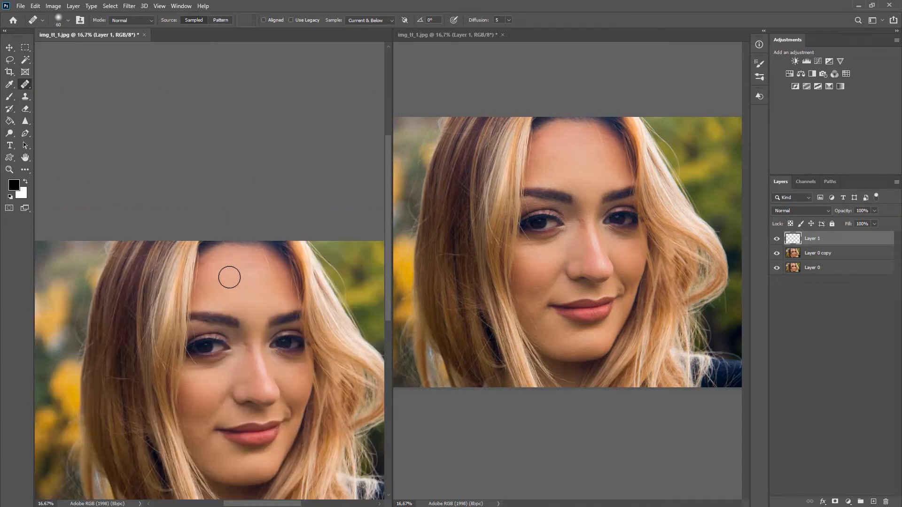
scroll(229, 278, "up", 2)
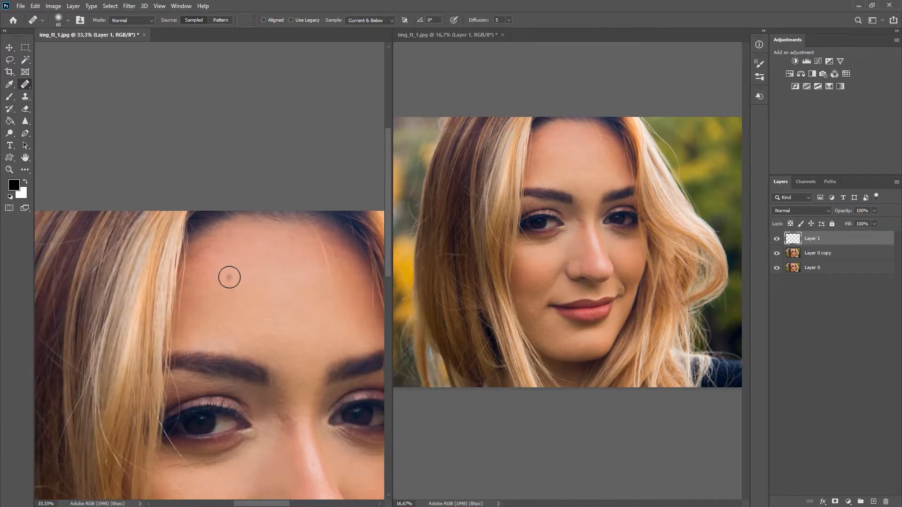
left_click(229, 277)
left_click_drag(281, 391, 224, 173)
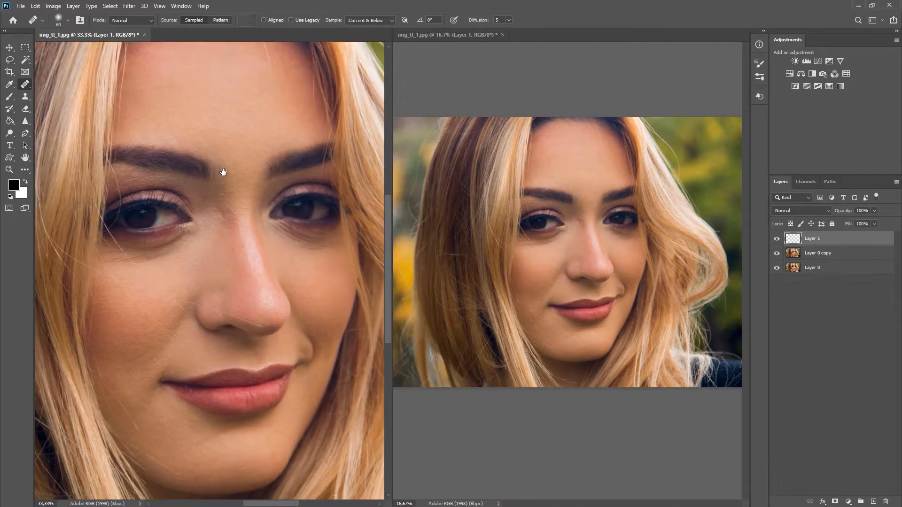
Compare the face at 33.33% zoom with and without the healing layer, Layer 1.
left_click_drag(248, 278, 259, 238)
left_click(776, 239)
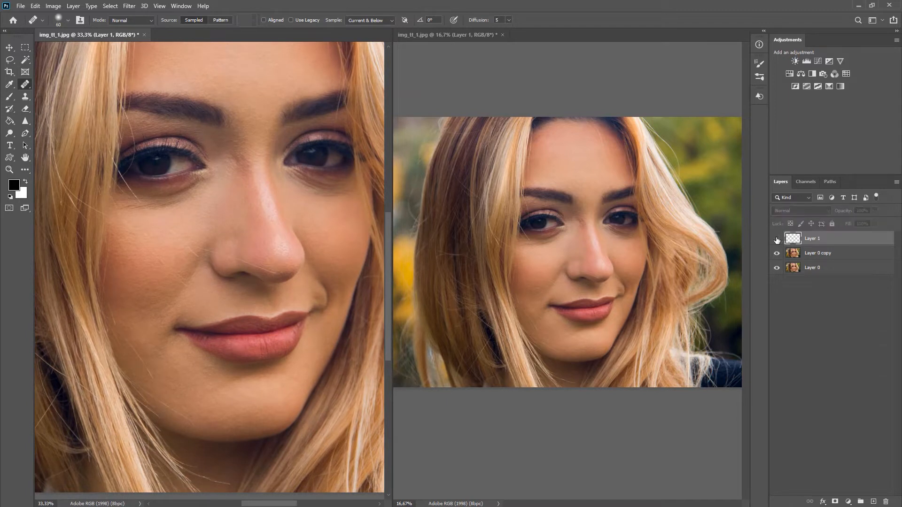
left_click(777, 239)
left_click(776, 239)
left_click(777, 239)
left_click(776, 239)
left_click(776, 239)
left_click(776, 239)
Compare the nose, cheek and mouth area at 50% zoom by repeatedly hiding and showing the healing layer.
key("ctrl+plus")
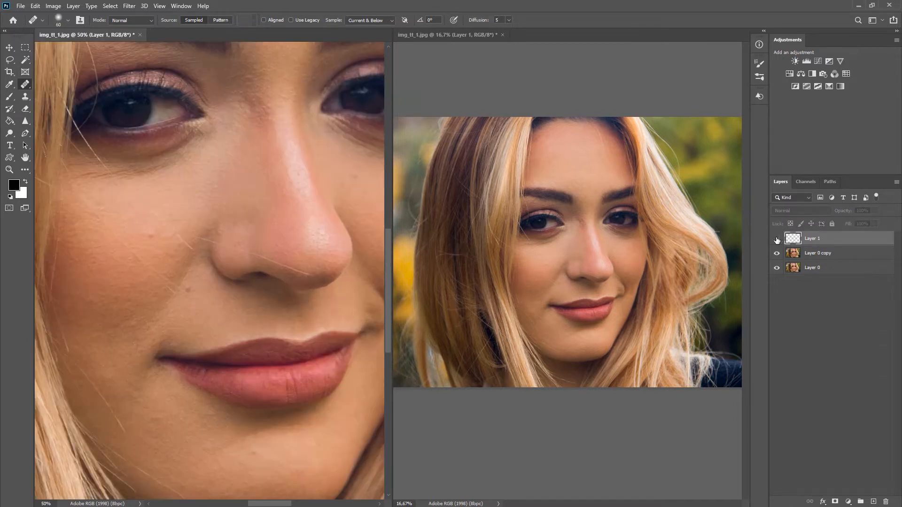
left_click_drag(222, 200, 169, 216)
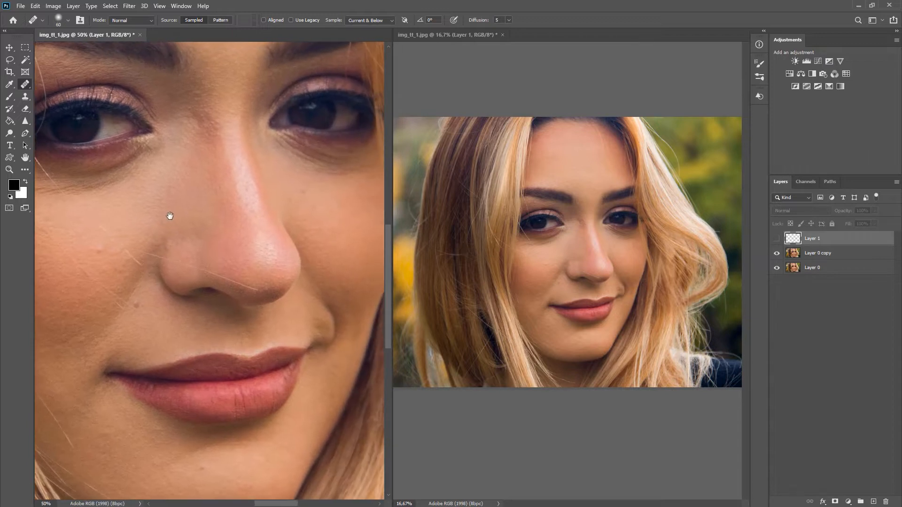
left_click(777, 239)
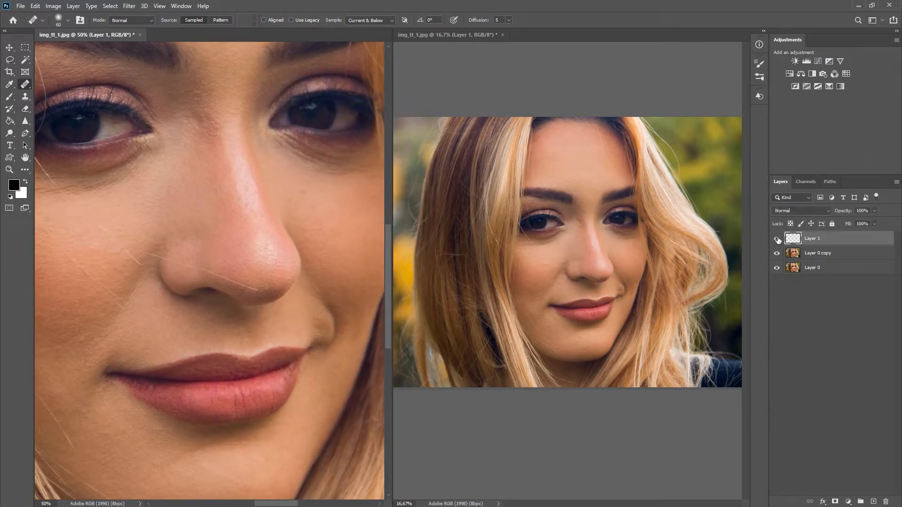
left_click(778, 239)
left_click(777, 239)
left_click(777, 239)
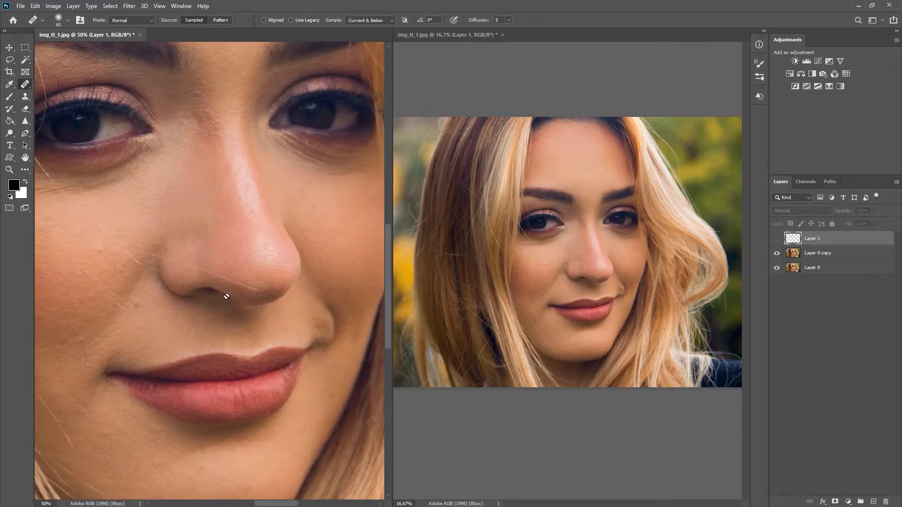
left_click_drag(220, 282, 247, 245)
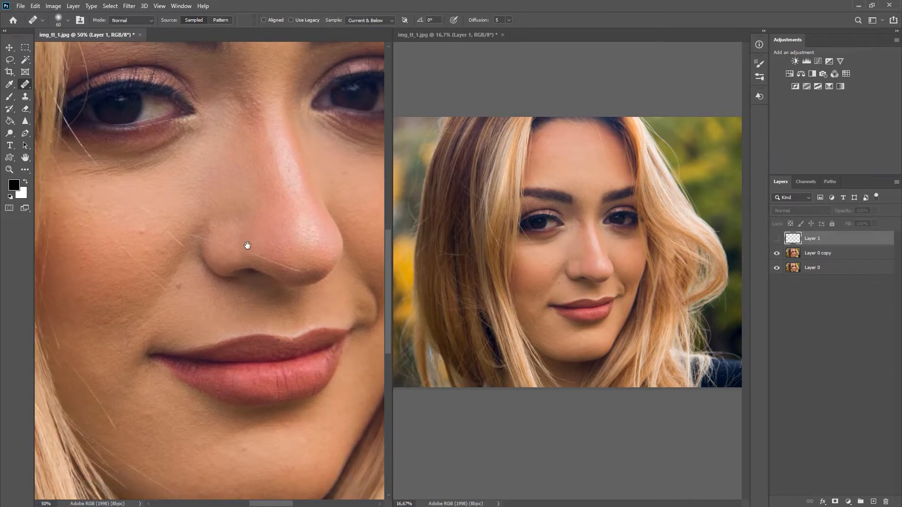
left_click(775, 239)
left_click(775, 240)
left_click(776, 240)
left_click(776, 240)
left_click(774, 241)
left_click(774, 241)
left_click(775, 241)
left_click(776, 240)
left_click(775, 241)
left_click(775, 241)
left_click(774, 241)
Compare the whole portrait at 25% zoom with Layer 1 hidden and shown.
key("ctrl+minus")
key("ctrl+minus")
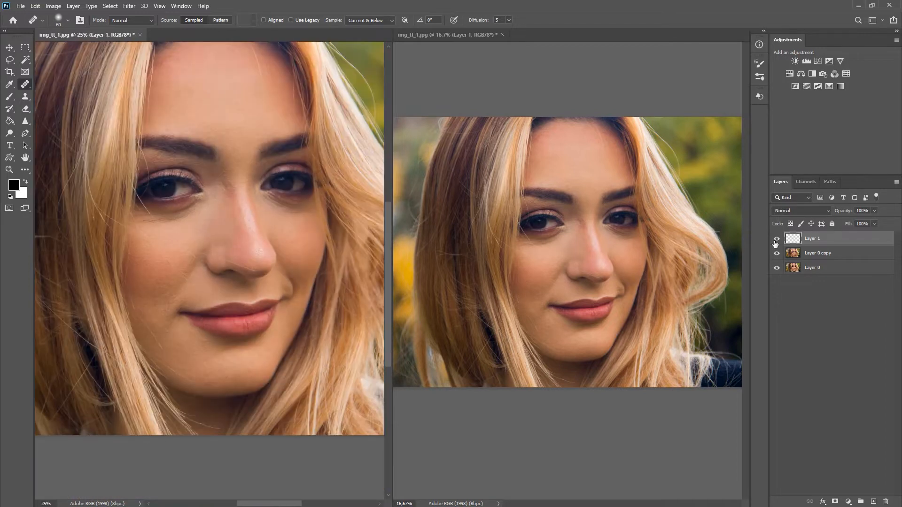
left_click_drag(215, 161, 215, 181)
left_click(775, 241)
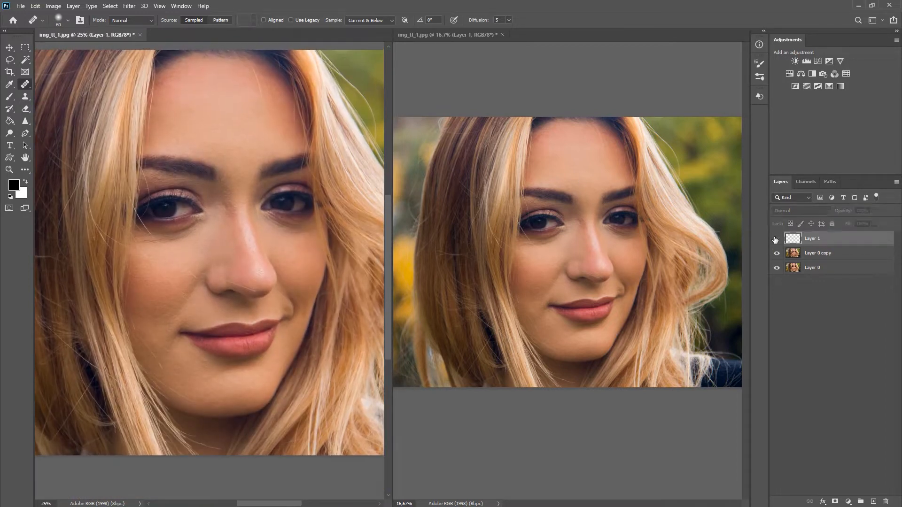
left_click(775, 241)
left_click(775, 240)
left_click(774, 241)
left_click(775, 240)
left_click(775, 240)
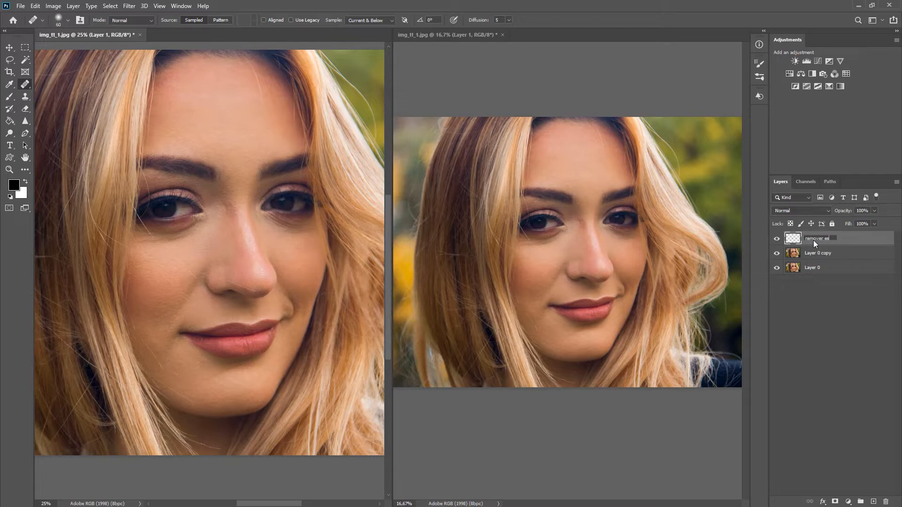
Rename the healing layer "remover espinhas", close the second view of the image and switch to the Move tool.
type("nhas")
key("Return")
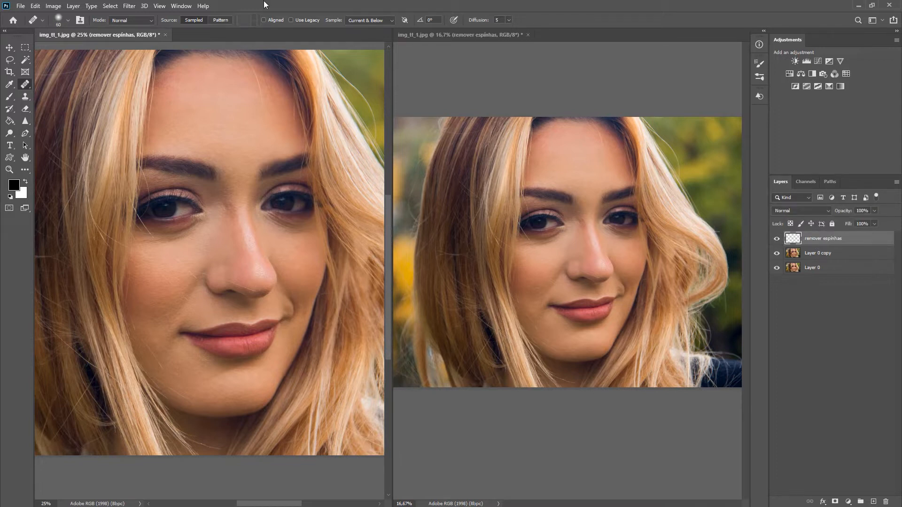
left_click(528, 34)
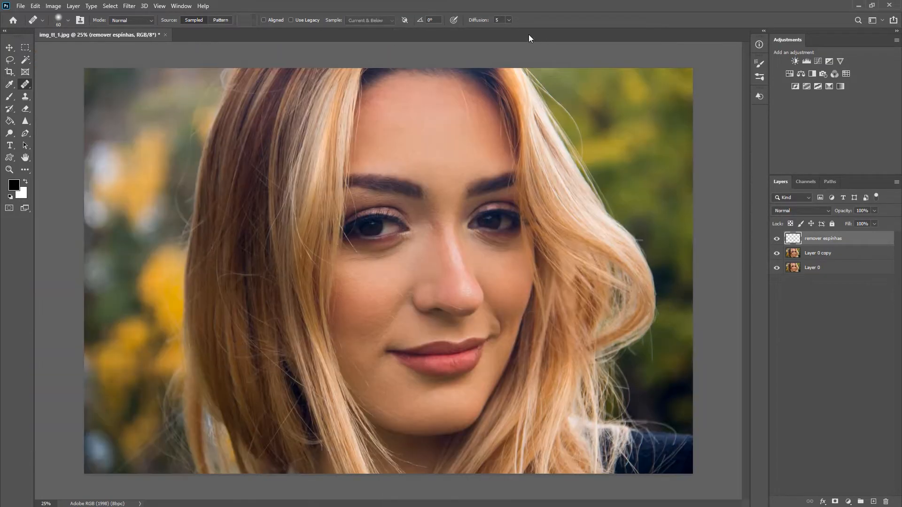
left_click(7, 47)
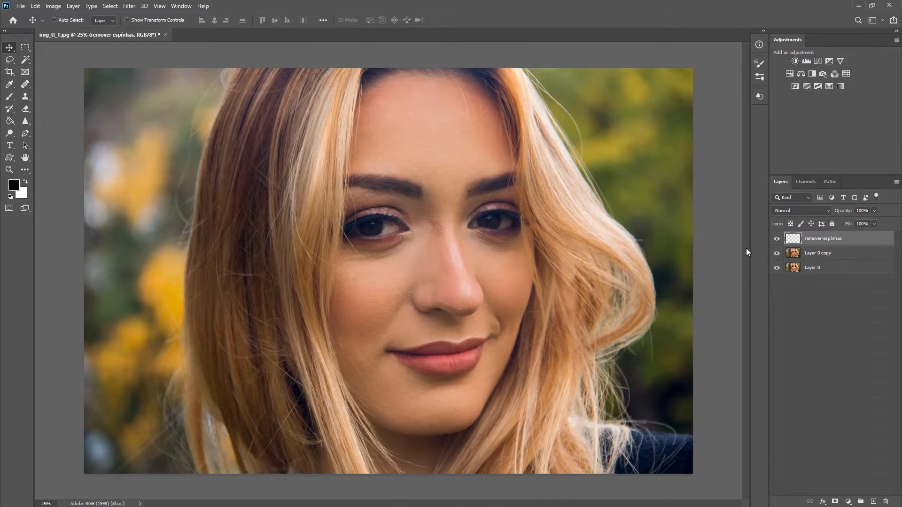
Examine the cheek and nose at 100% zoom with and without the "remover espinhas" layer, ending at 25% zoom.
key("ctrl+1")
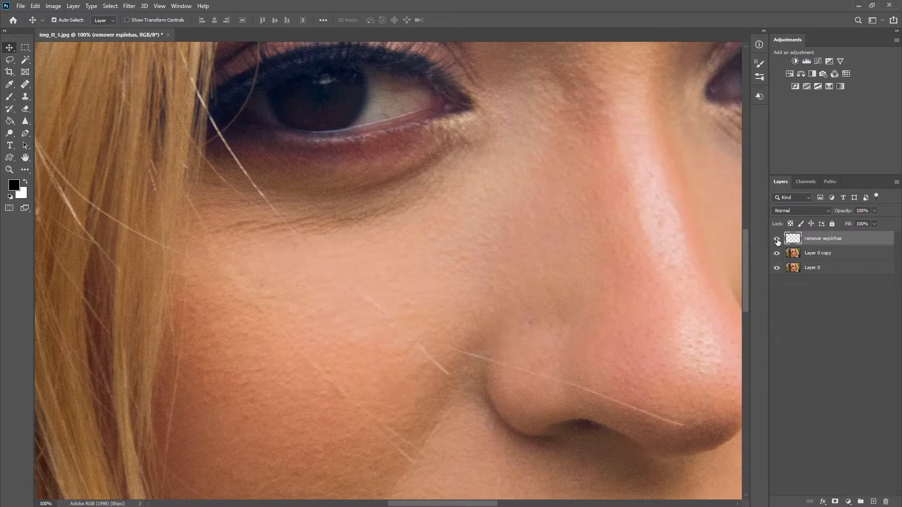
left_click(776, 240)
left_click(777, 239)
left_click(776, 240)
left_click(777, 239)
left_click(776, 240)
left_click(777, 240)
key("ctrl+minus")
key("ctrl+minus")
key("ctrl+minus")
key("ctrl+minus")
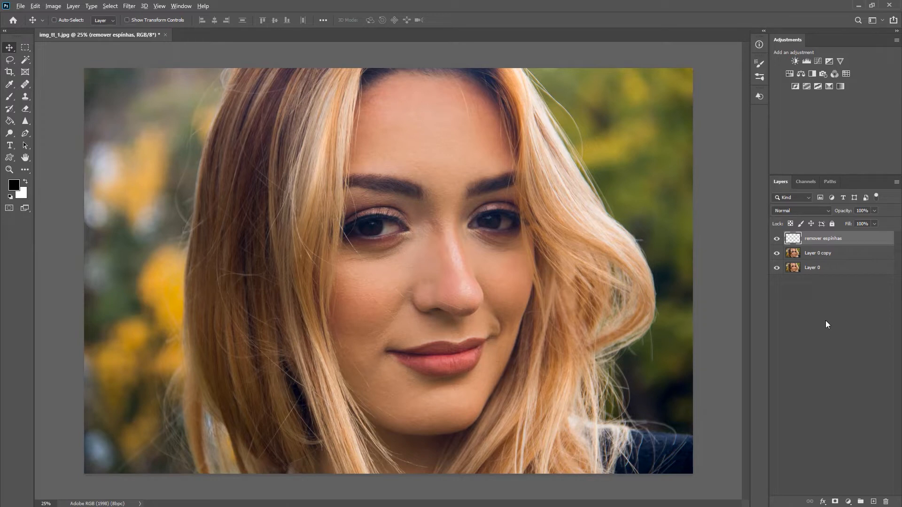
Stamp all visible layers into a new merged layer at the top of the stack and select it.
key("ctrl+shift+alt+e")
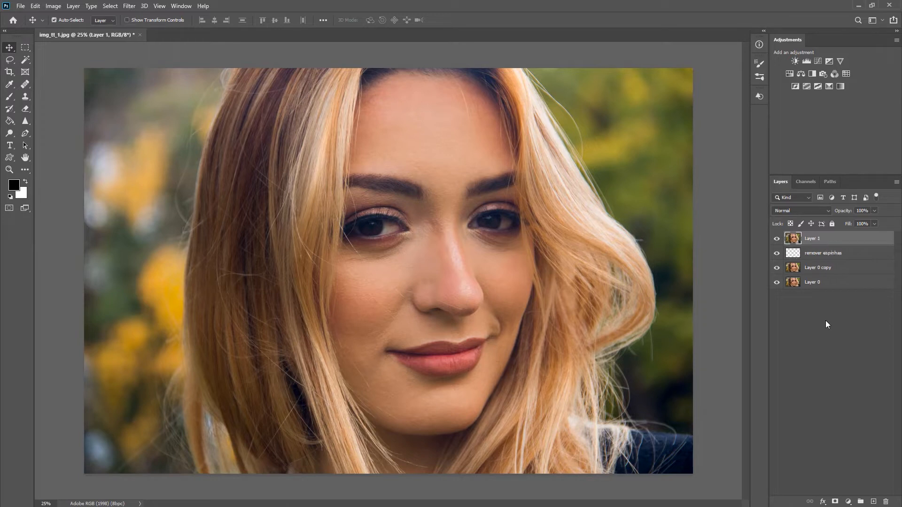
left_click(815, 258)
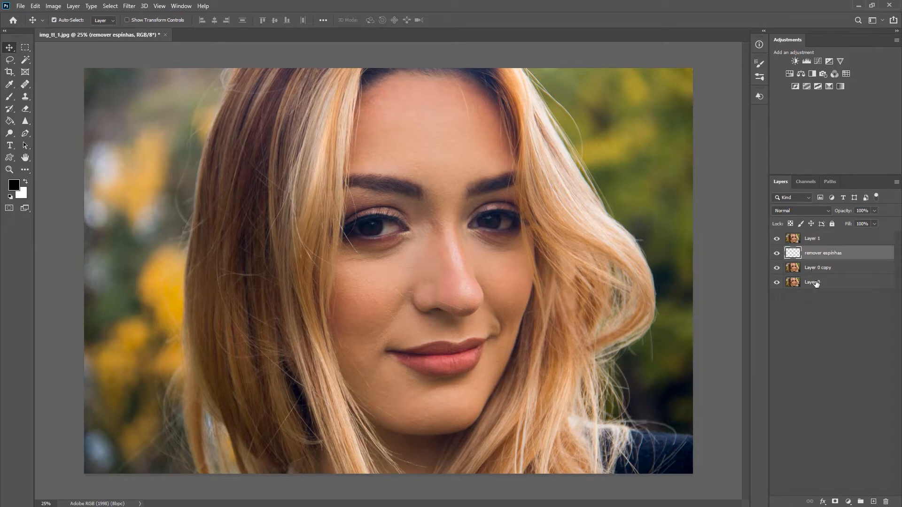
left_click(816, 283)
left_click(817, 241)
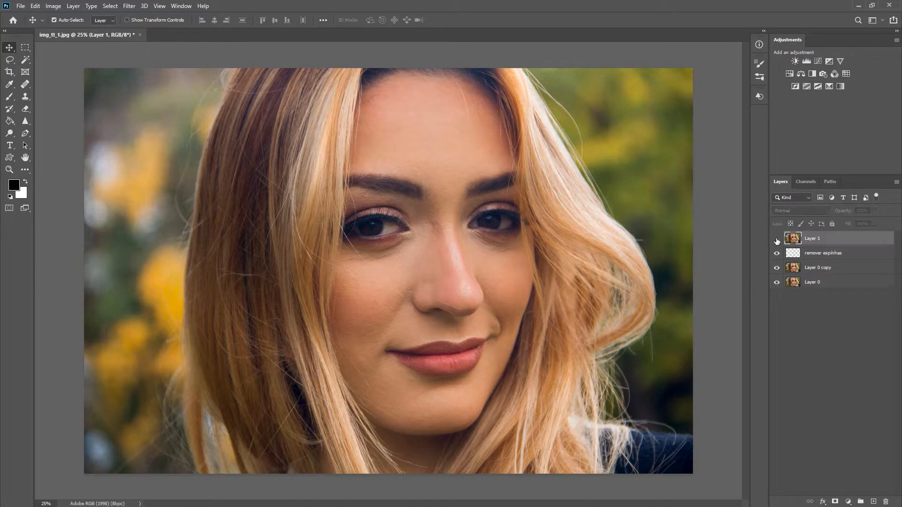
Hide the three layers below the merged layer to inspect it alone, and show them again.
left_click_drag(777, 253, 778, 283)
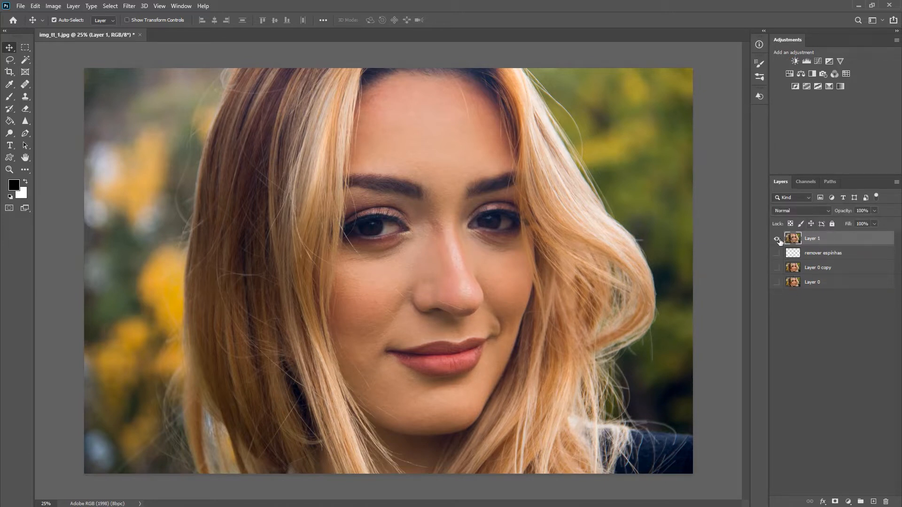
left_click(777, 240)
left_click(777, 239)
left_click(806, 254)
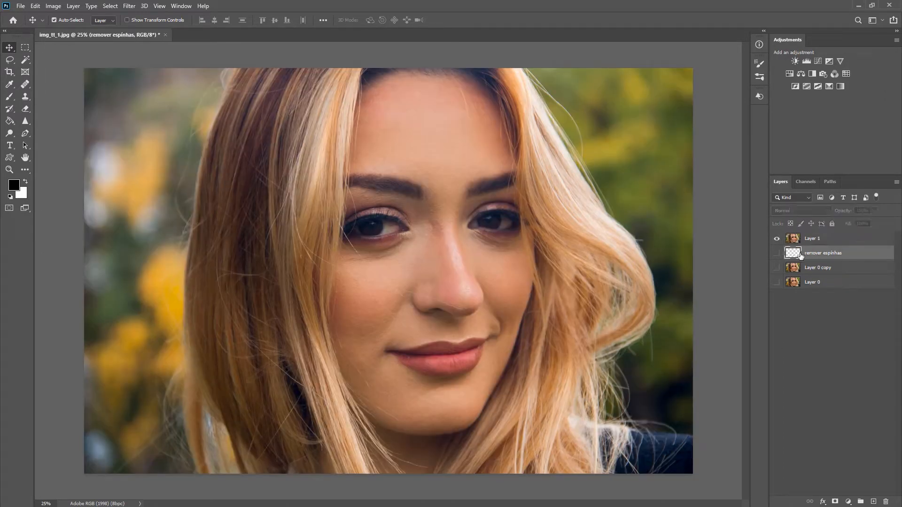
left_click(777, 268)
left_click(777, 283)
left_click(777, 253)
Hide the merged layer, compare the portrait with and without "remover espinhas", and show the merged layer again.
left_click(777, 238)
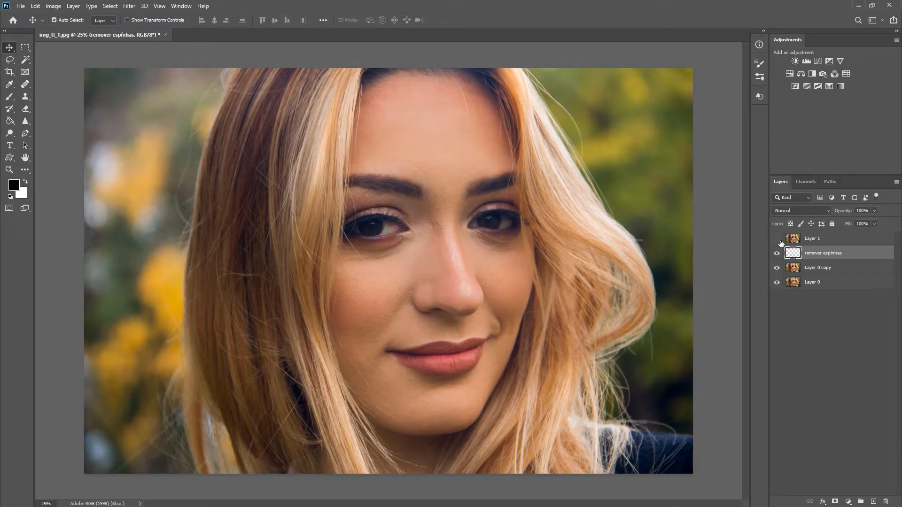
left_click(777, 254)
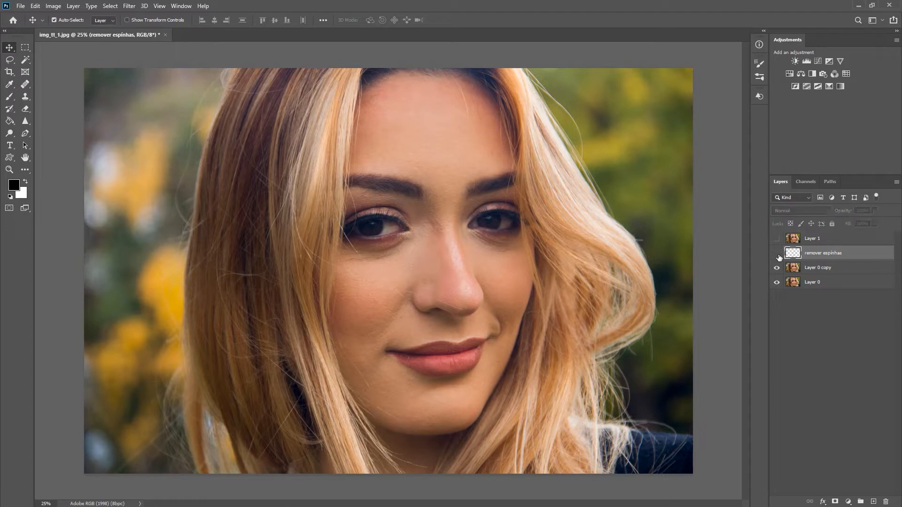
left_click(776, 254)
left_click(777, 253)
left_click(777, 254)
left_click(777, 239)
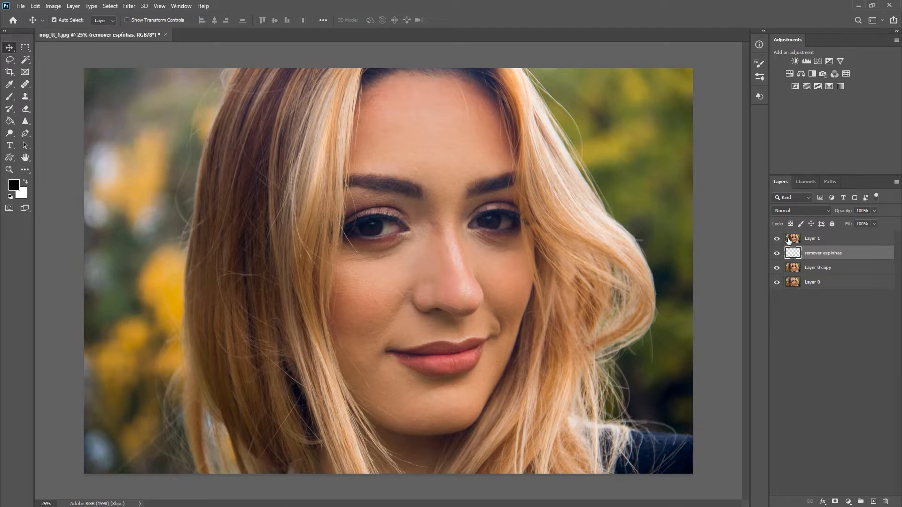
Duplicate the merged layer, Layer 1.
left_click(823, 241)
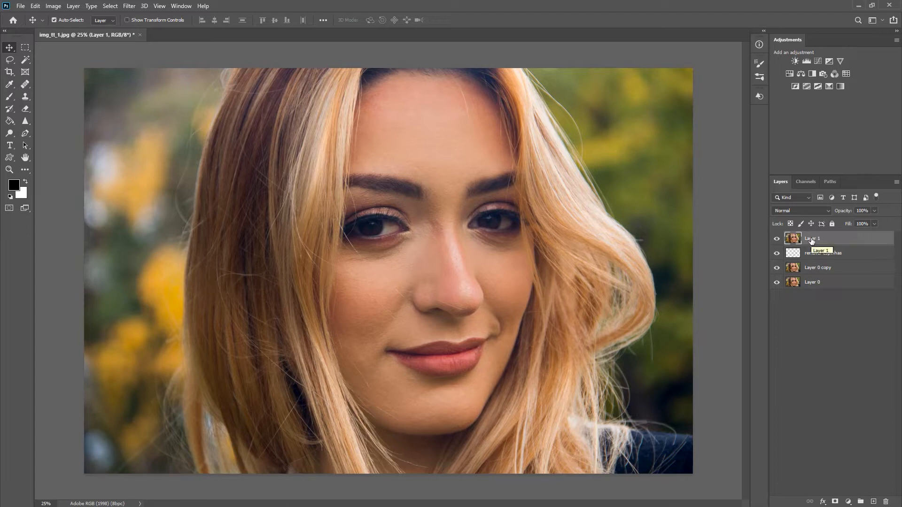
key("ctrl")
key("ctrl+j")
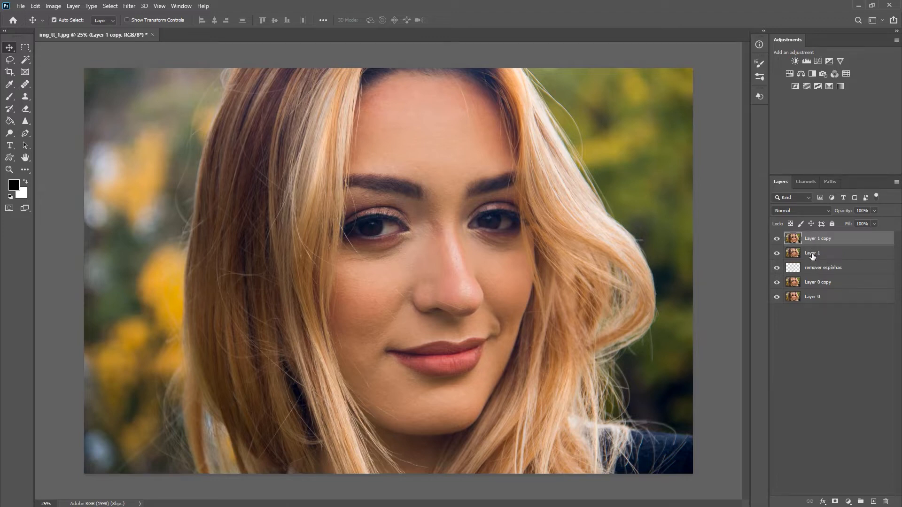
Rename the original merged layer "blur" and its copy above it "textura".
left_click(812, 256)
double_click(811, 254)
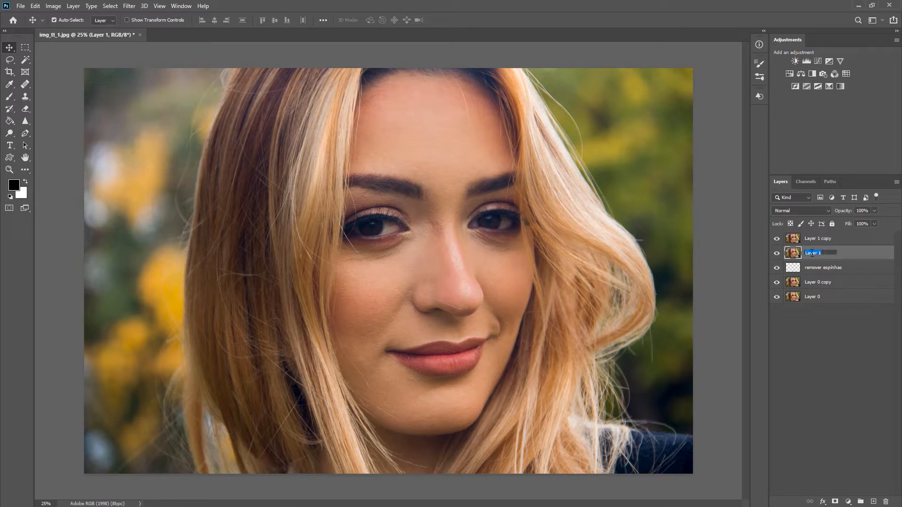
type("blur")
key("Return")
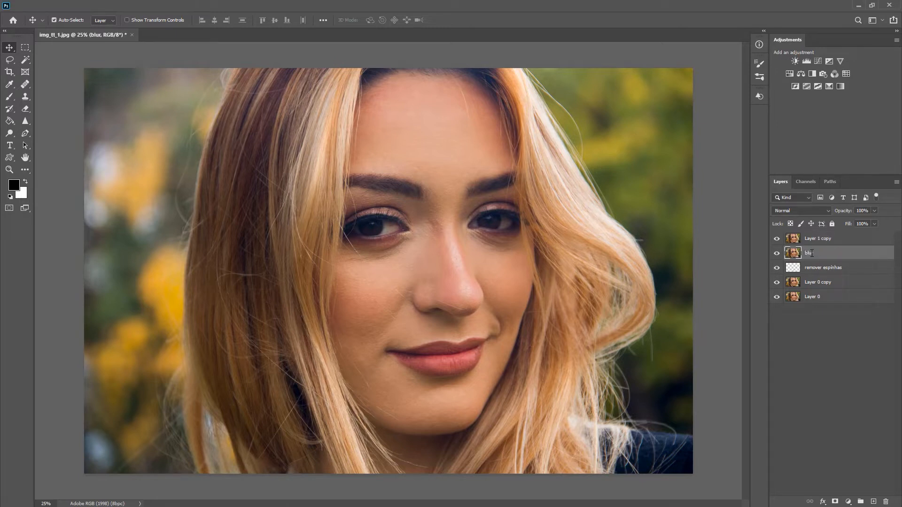
left_click(811, 239)
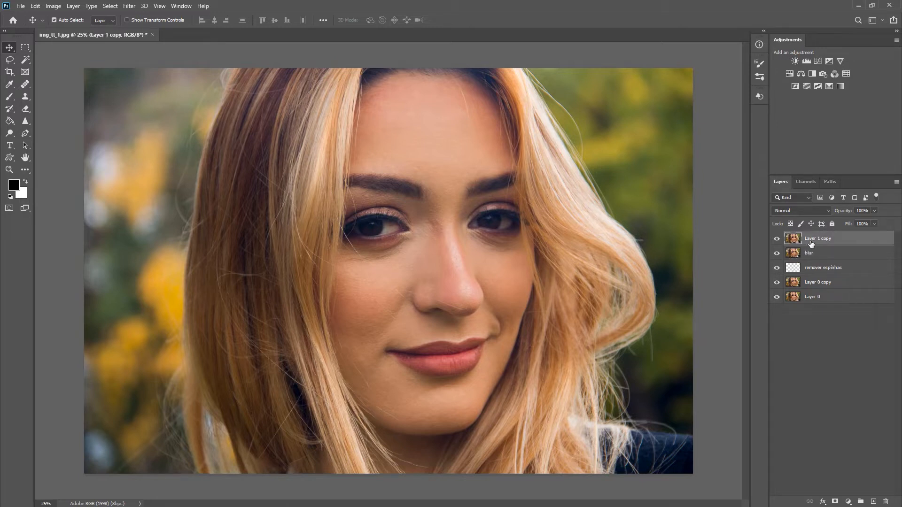
double_click(811, 240)
type("textura")
key("Return")
Hide the "textura" layer and open the Gaussian Blur filter for the "blur" layer.
left_click(777, 238)
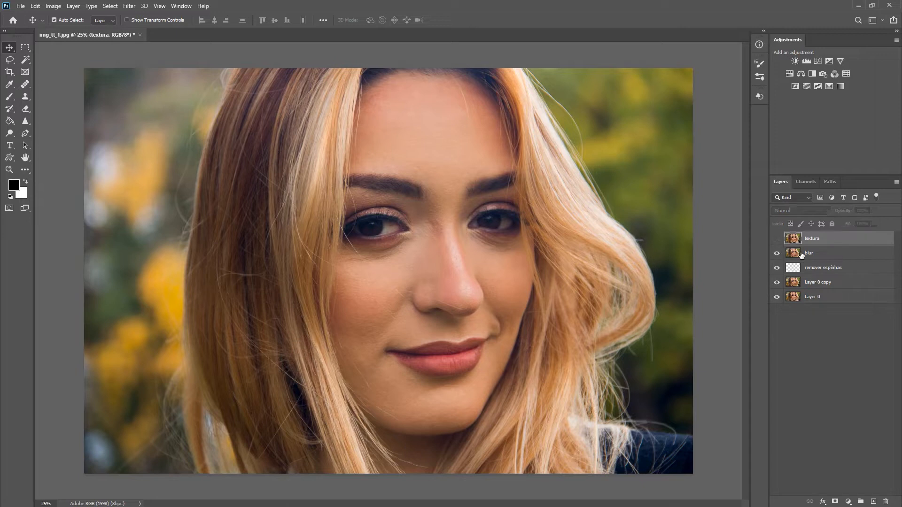
left_click(801, 254)
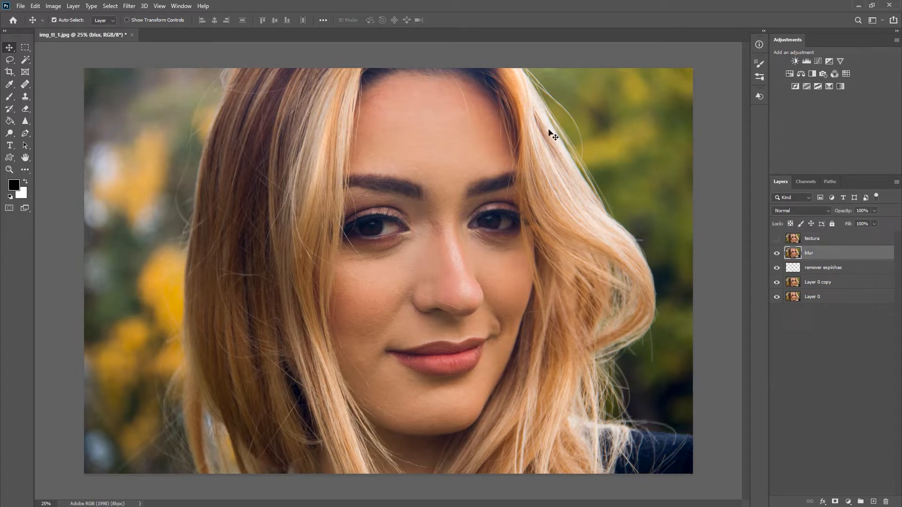
left_click(129, 5)
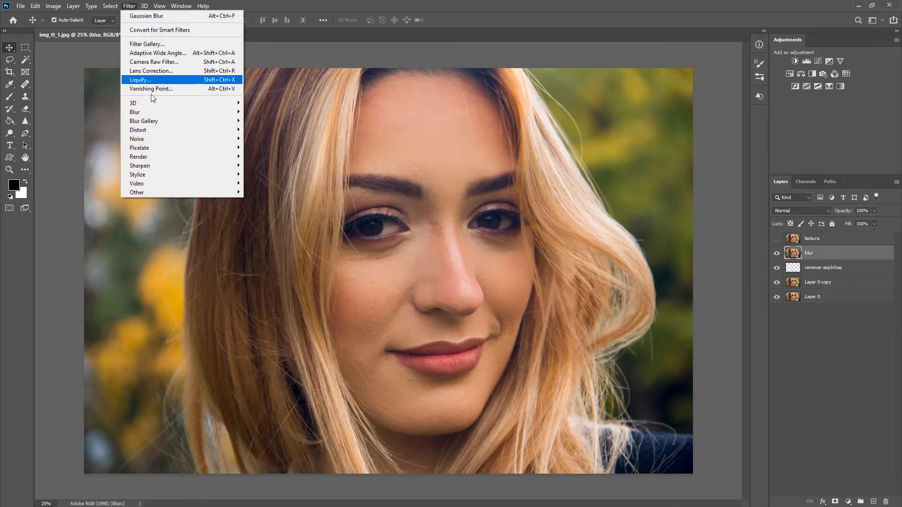
mouse_move(154, 112)
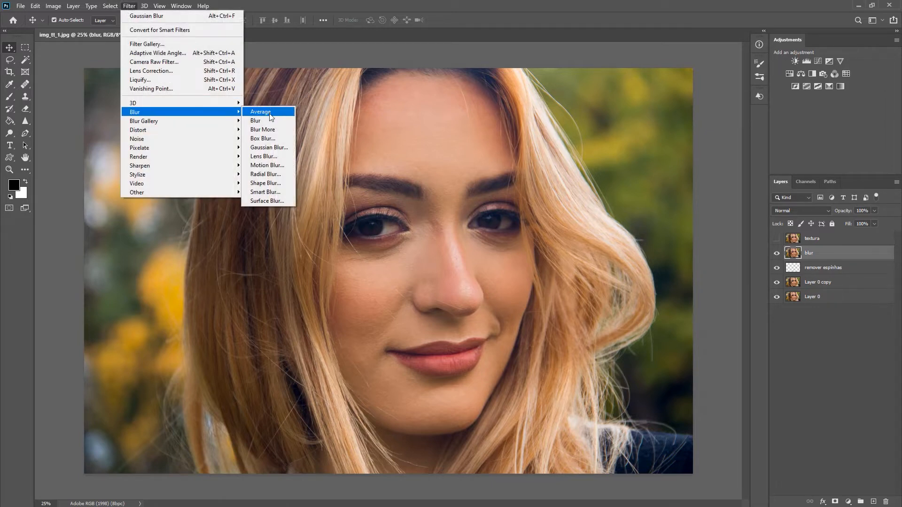
left_click(273, 148)
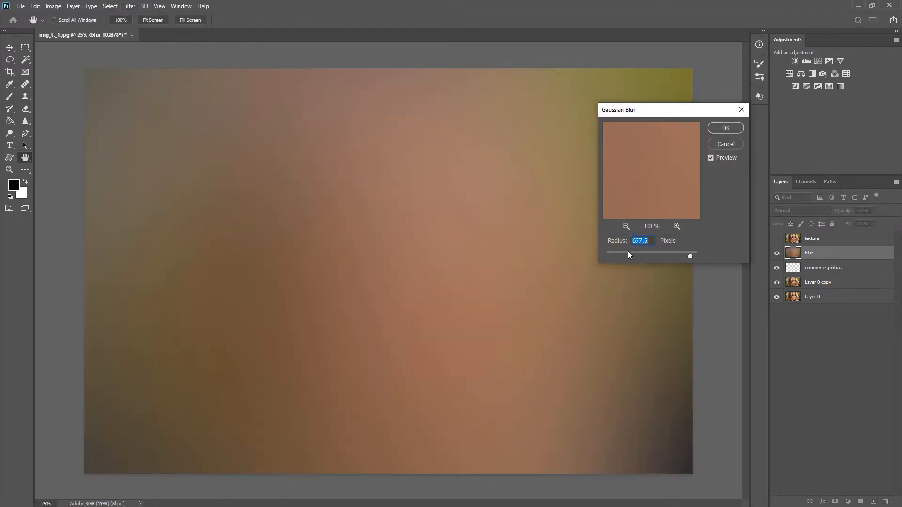
Blur the "blur" layer with a Gaussian Blur radius of 25 pixels.
left_click_drag(630, 256, 655, 254)
left_click_drag(641, 256, 572, 255)
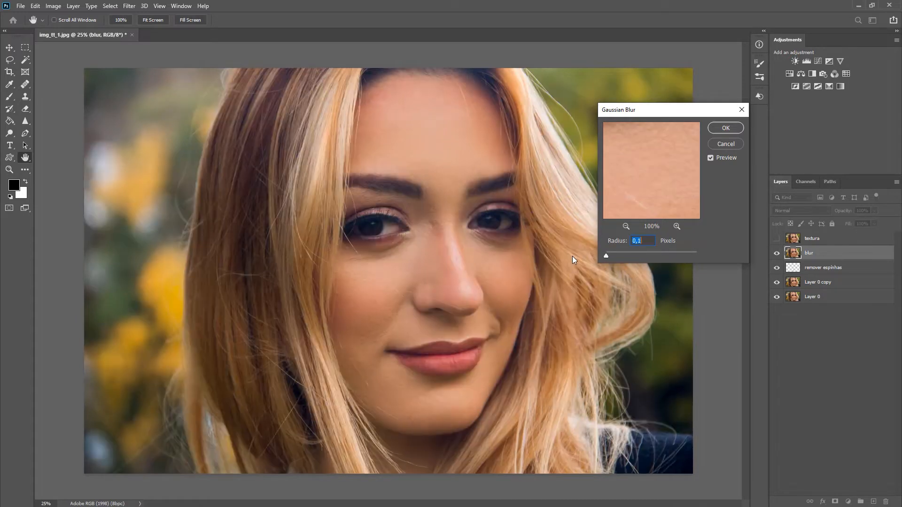
left_click(625, 226)
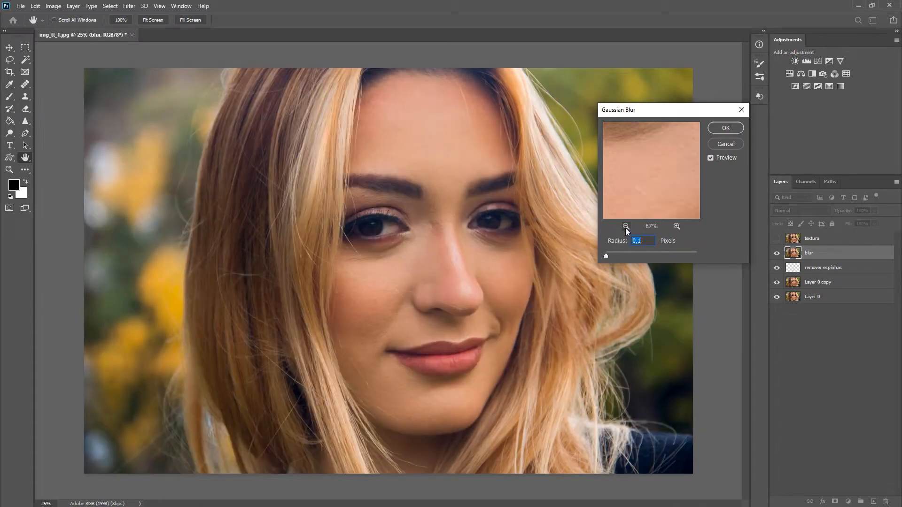
left_click_drag(660, 172, 609, 197)
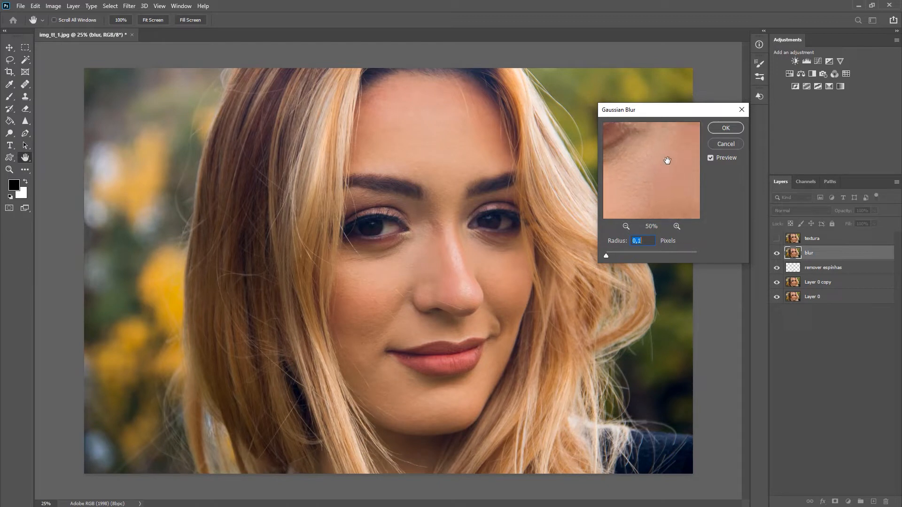
left_click_drag(666, 157, 637, 203)
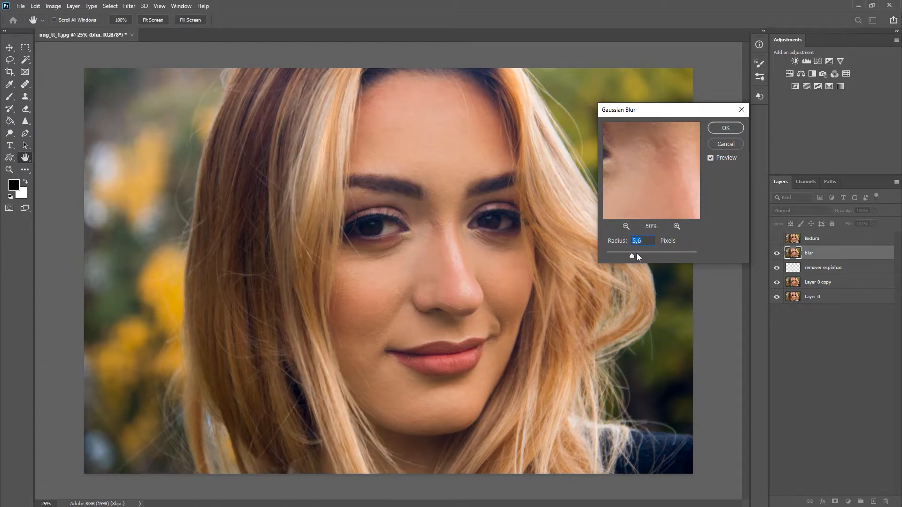
left_click_drag(636, 253, 650, 254)
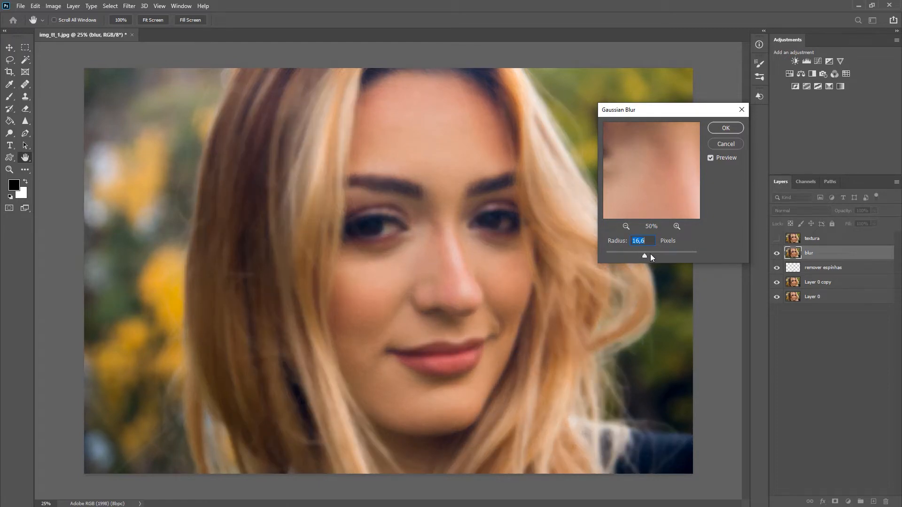
left_click_drag(647, 254, 645, 255)
left_click_drag(643, 256, 649, 255)
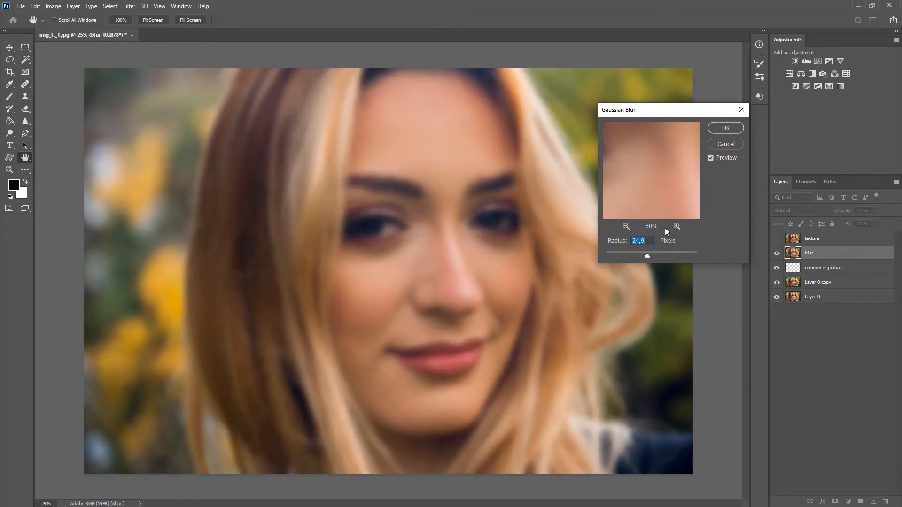
type("25")
left_click(727, 128)
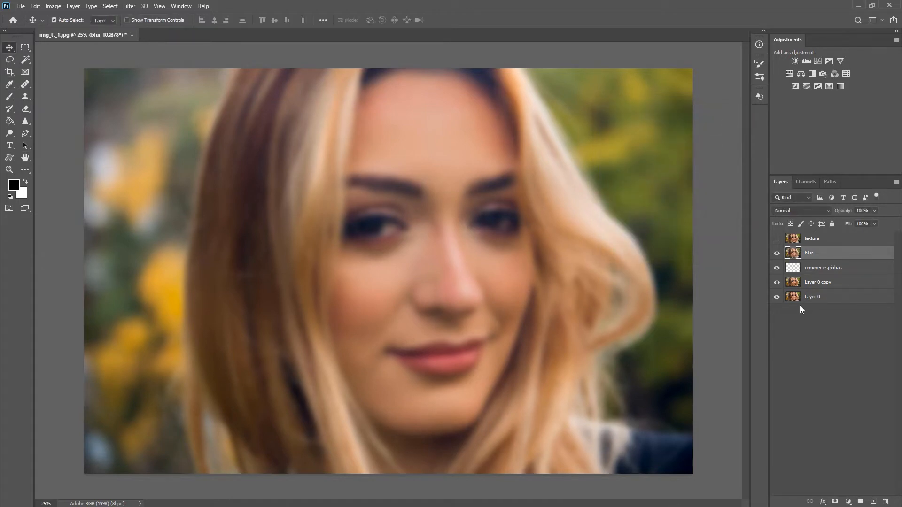
Select and show the "textura" layer, and open Apply Image for it.
left_click(809, 239)
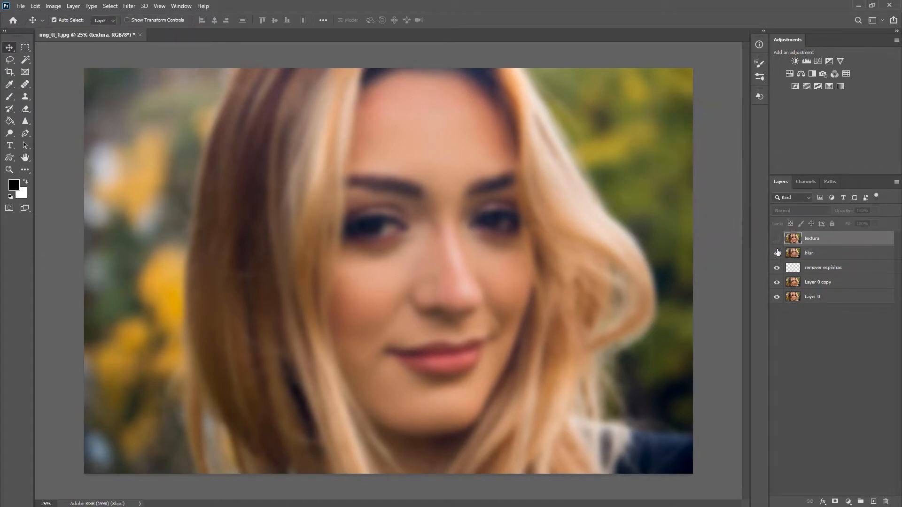
left_click(777, 239)
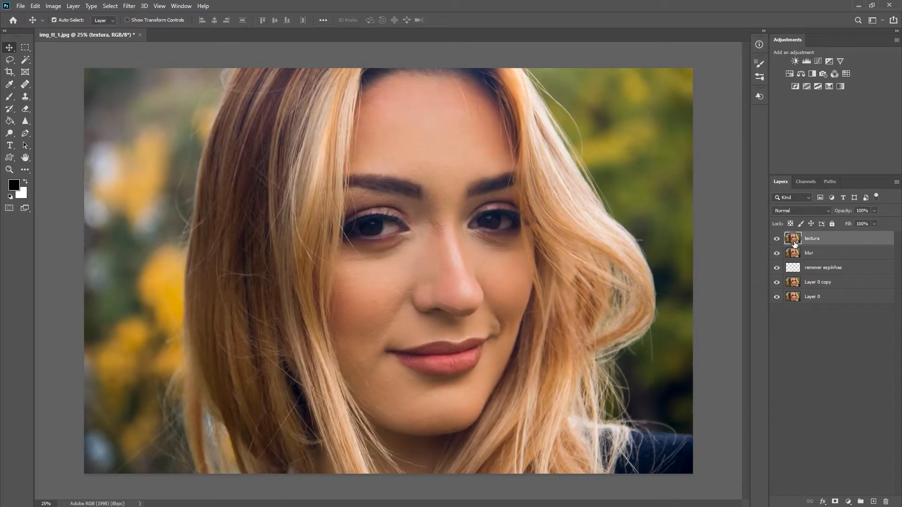
left_click(54, 6)
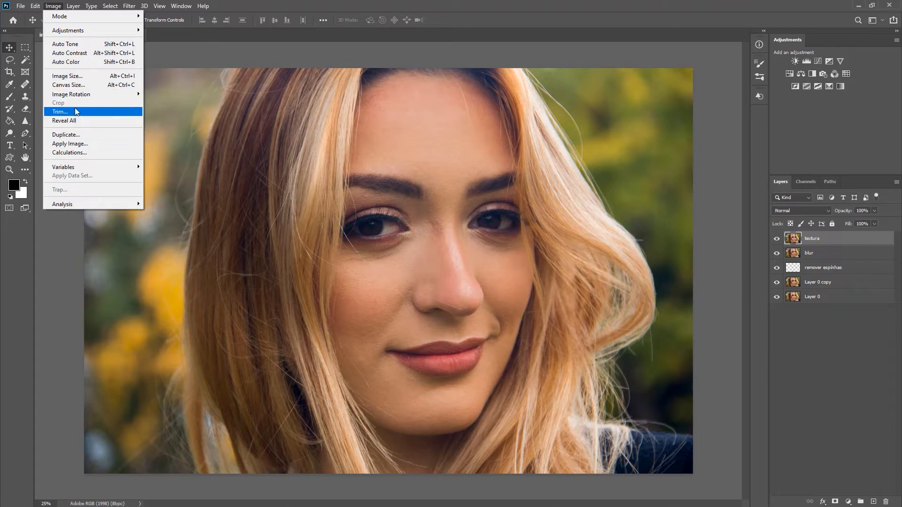
left_click(81, 144)
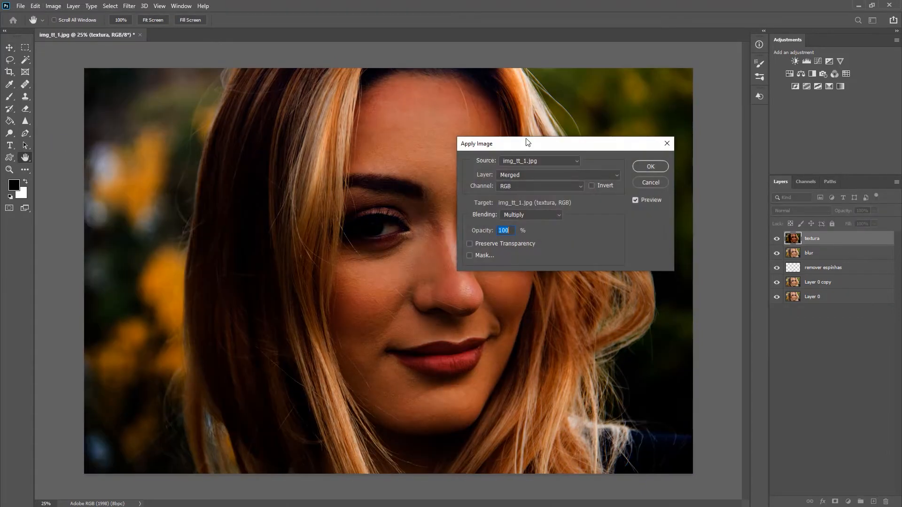
left_click_drag(539, 147, 590, 89)
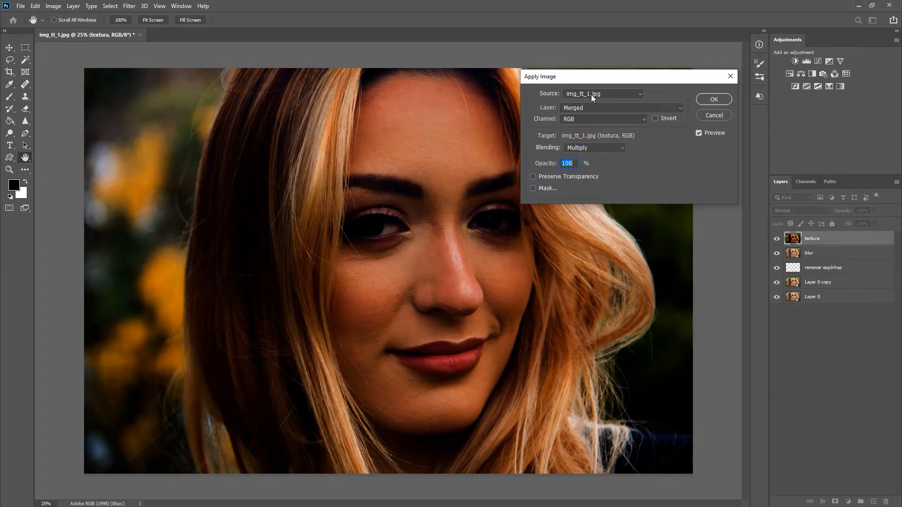
Set the Apply Image source to the "blur" layer of img_tt_1.jpg with Subtract blending.
left_click(581, 91)
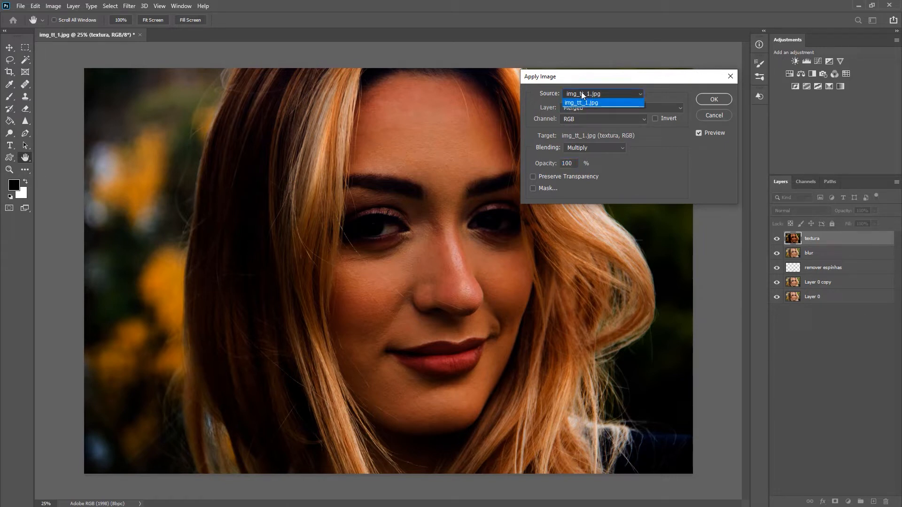
left_click(579, 100)
left_click(577, 108)
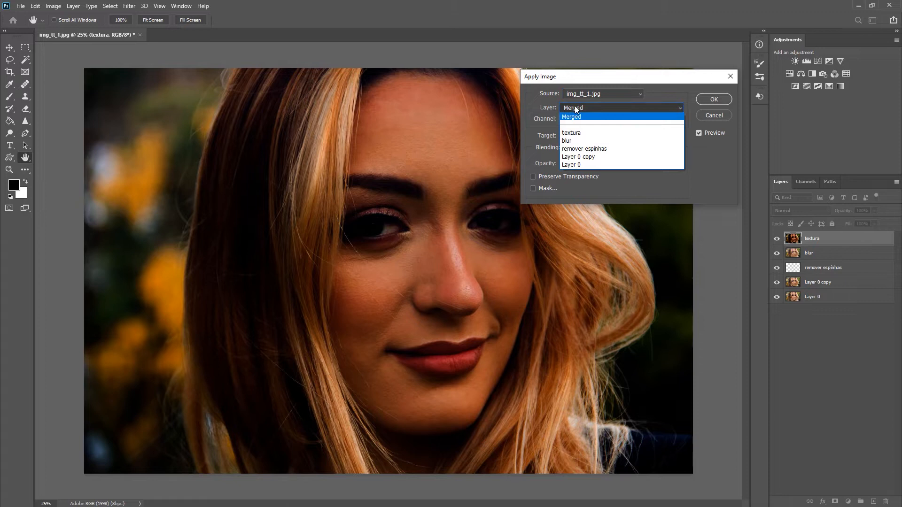
left_click(577, 141)
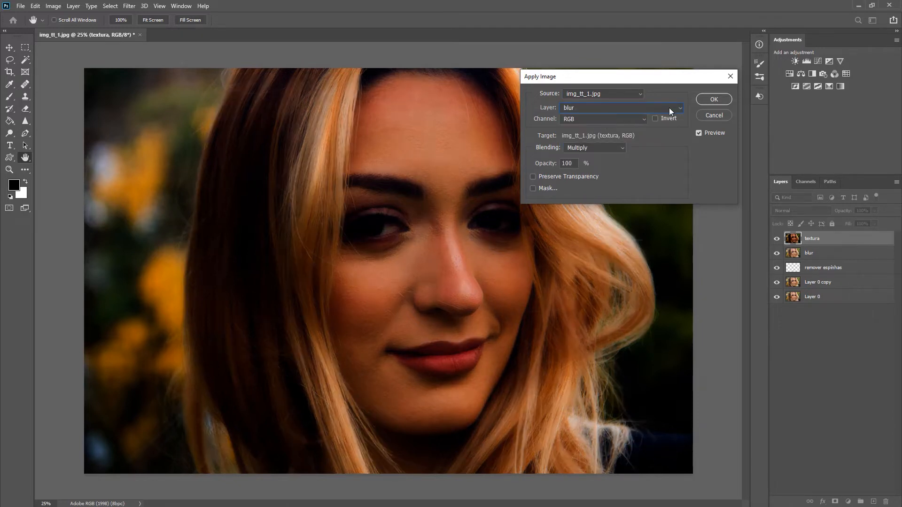
left_click(585, 146)
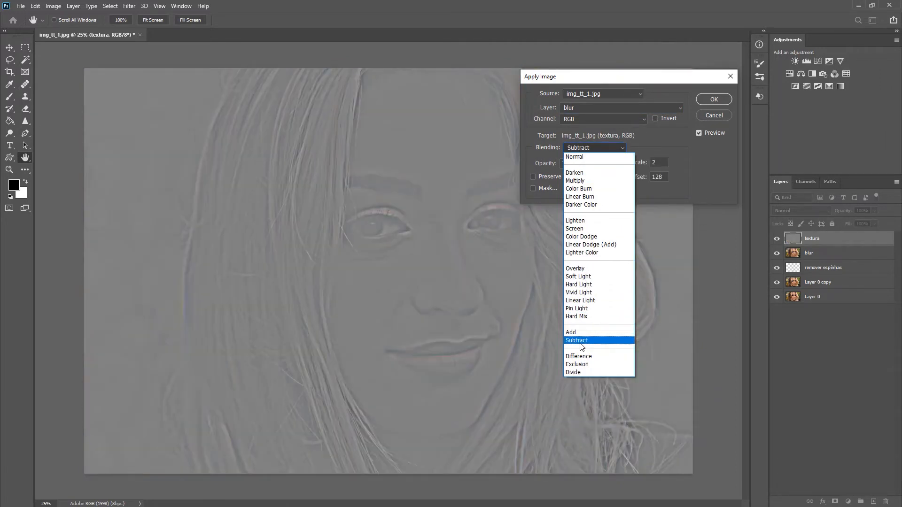
left_click(581, 342)
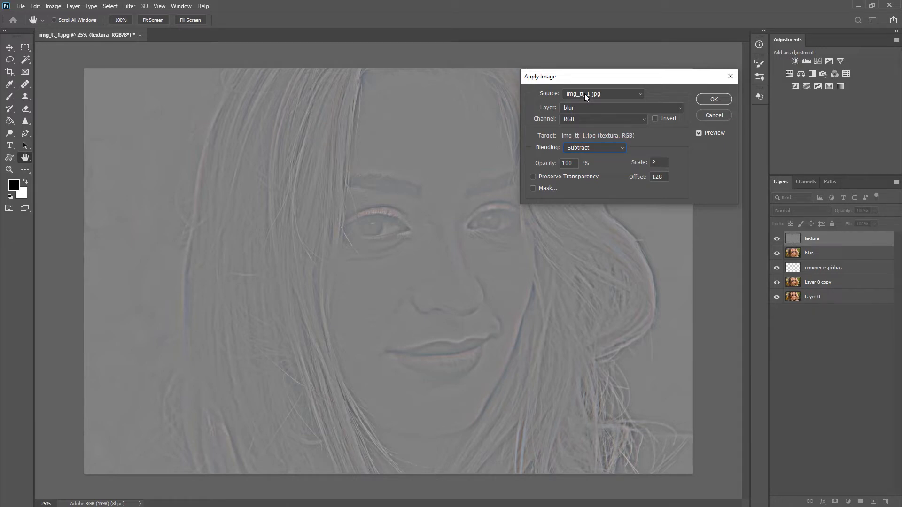
Apply the "blur" layer to "textura" in Subtract mode with scale 2 and offset 128.
left_click(584, 108)
left_click(573, 141)
left_click(590, 110)
left_click(580, 142)
left_click(599, 149)
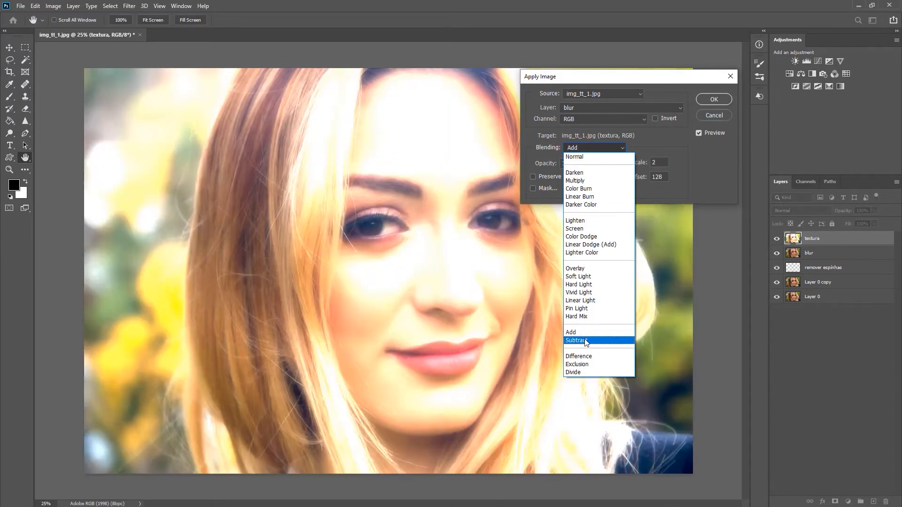
left_click(585, 341)
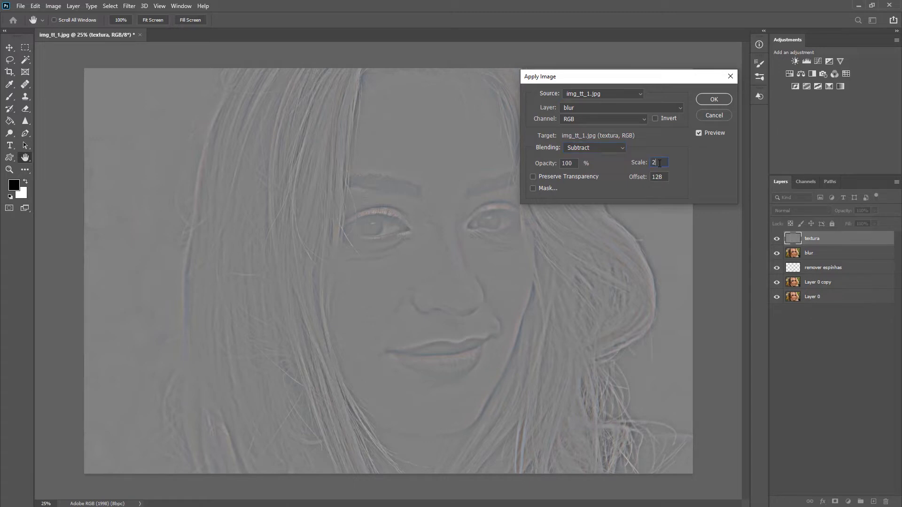
key("Tab")
left_click(708, 99)
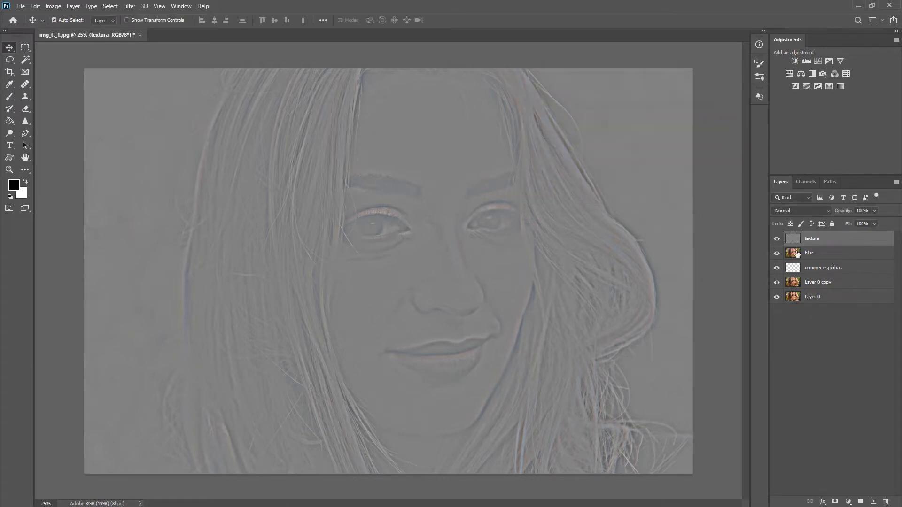
Set the blend mode of the "textura" layer to Linear Light.
left_click(794, 211)
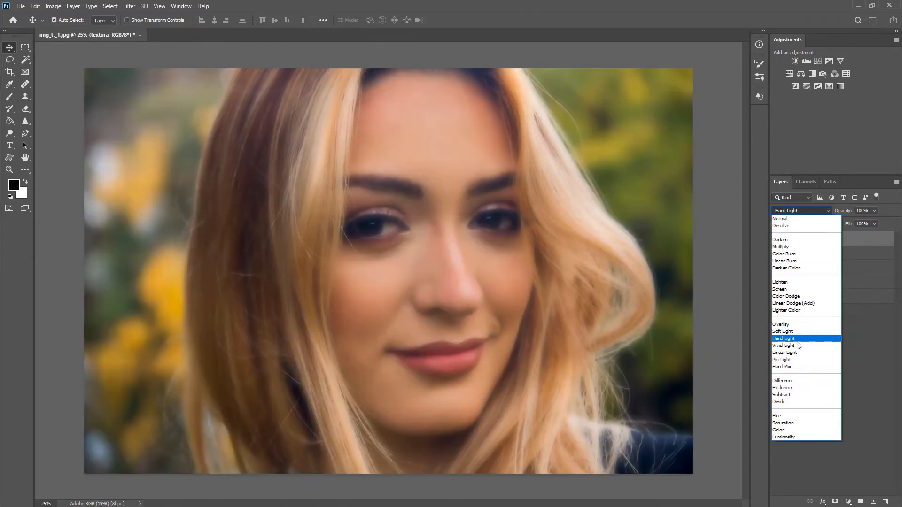
left_click(797, 352)
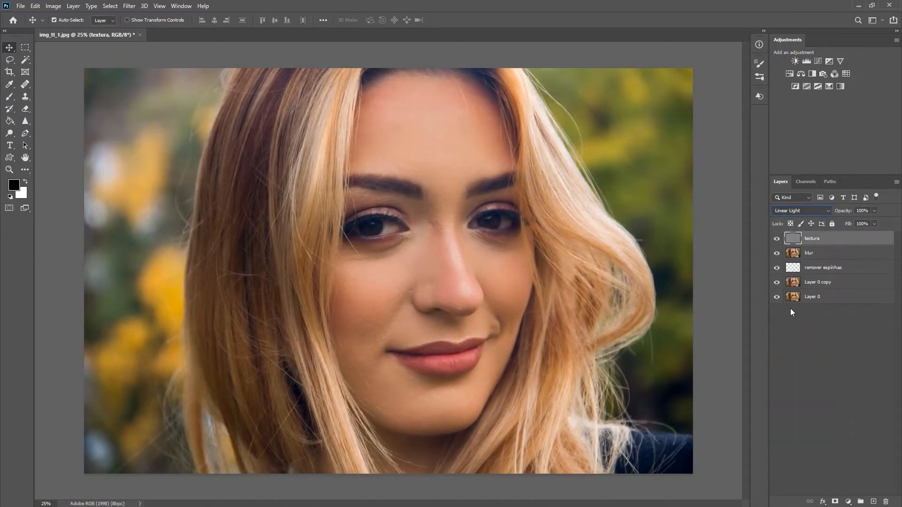
mouse_move(779, 253)
left_mouse_down()
mouse_move(781, 234)
mouse_move(782, 260)
left_mouse_up()
Group the "textura" and "blur" layers and name the group "separacao de frequencia".
left_click(797, 256, "shift")
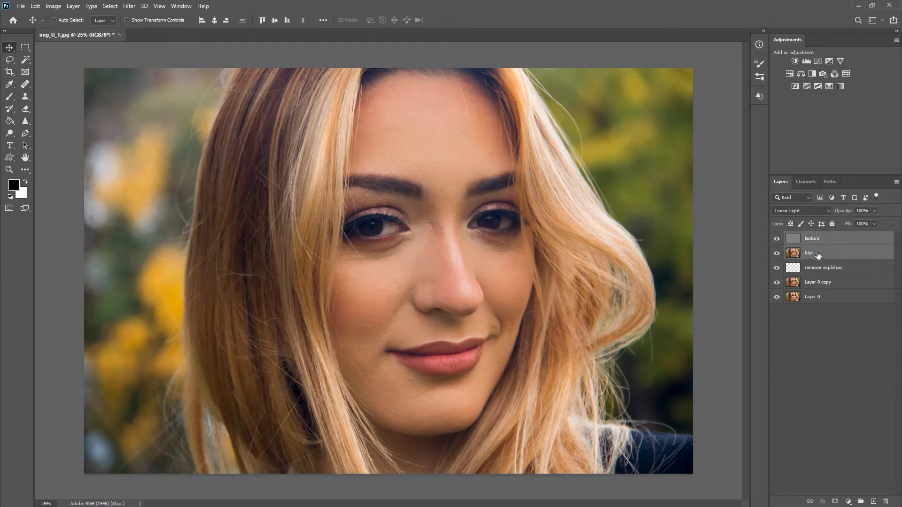
key("ctrl+g")
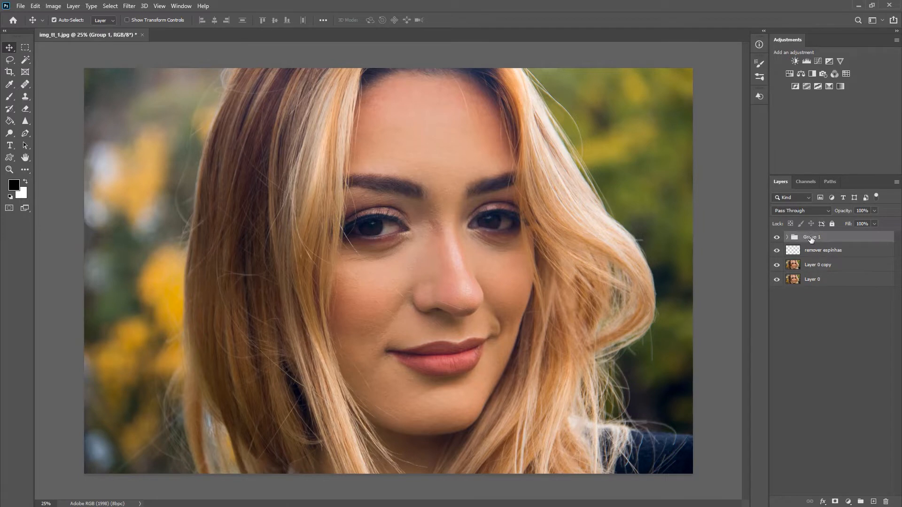
double_click(810, 239)
type("separacao de frequencia")
key("Return")
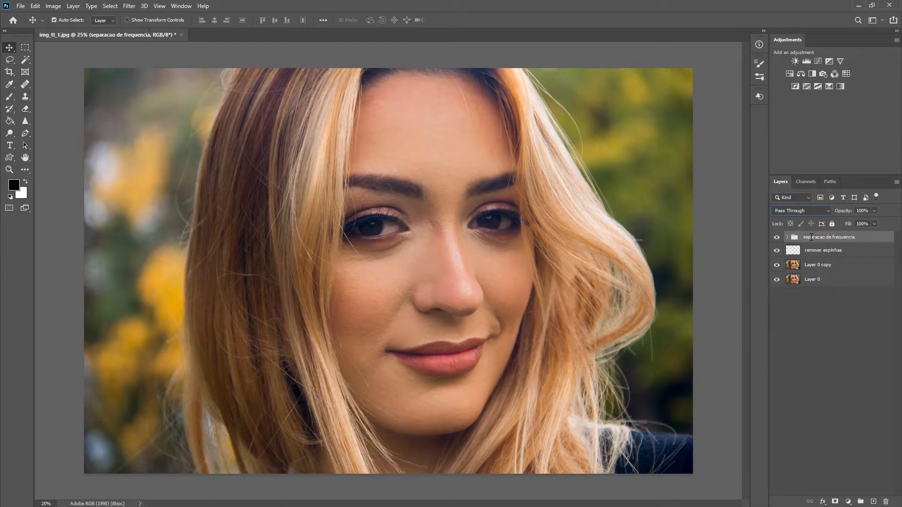
Expand the "separacao de frequencia" group and compare the portrait with the group hidden and shown.
left_click(786, 238)
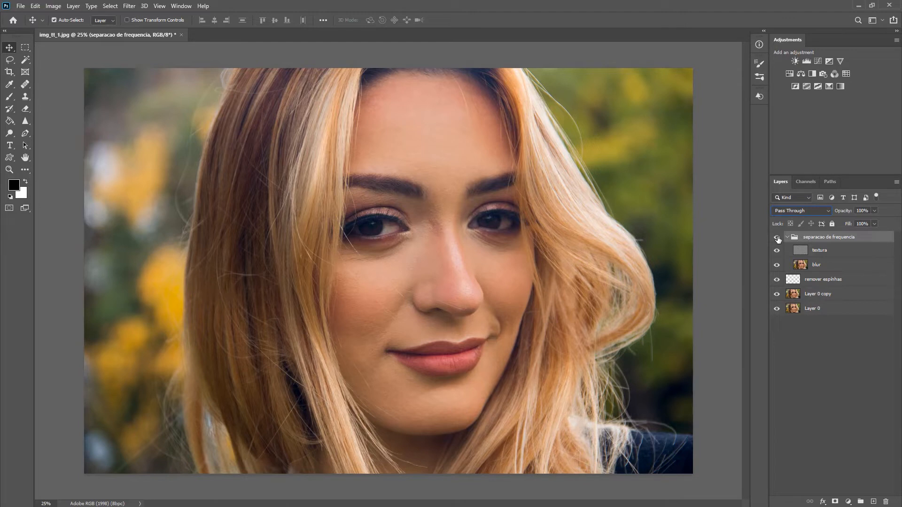
left_click(777, 239)
left_click(777, 238)
Try moving the "textura" layer upward over the portrait, and undo the move.
left_click(807, 255)
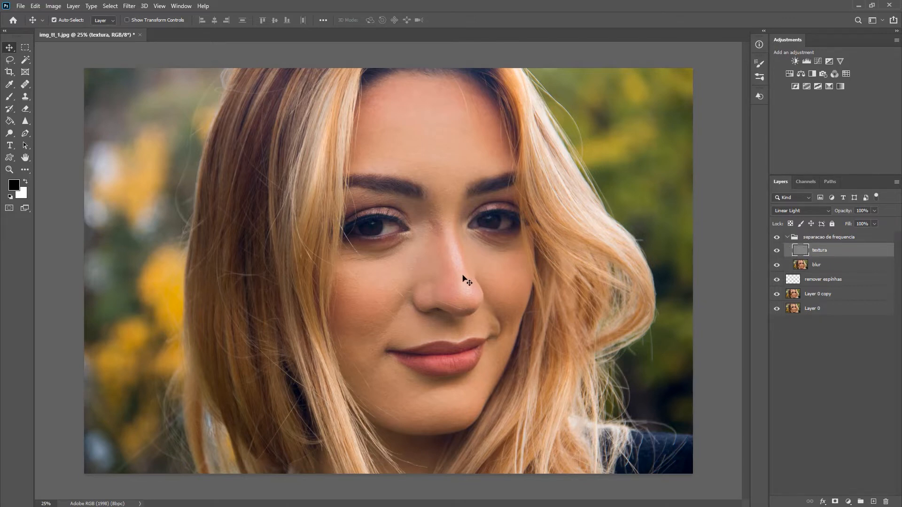
left_click_drag(465, 282, 469, 255)
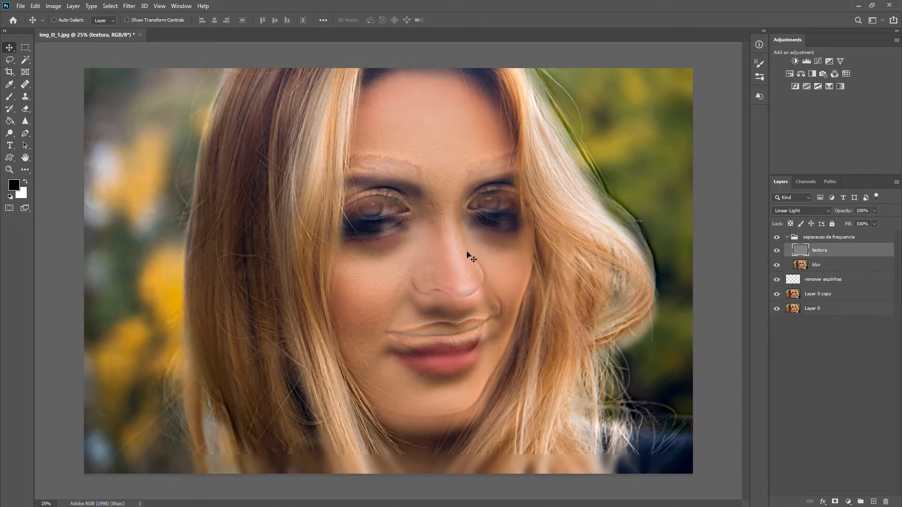
key("ctrl+z")
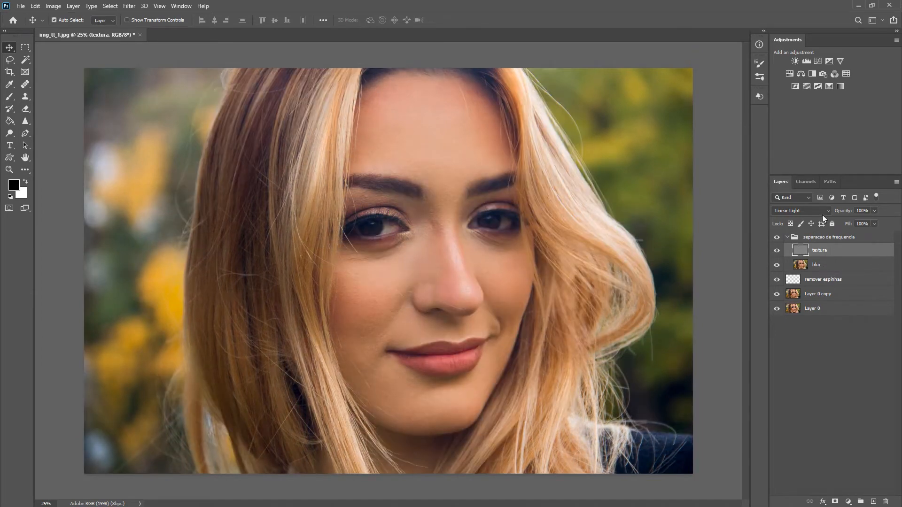
Try locking the "textura" layer while moving the "blur" layer, and reverse both the move and the lock.
left_click(833, 224)
left_click(816, 264)
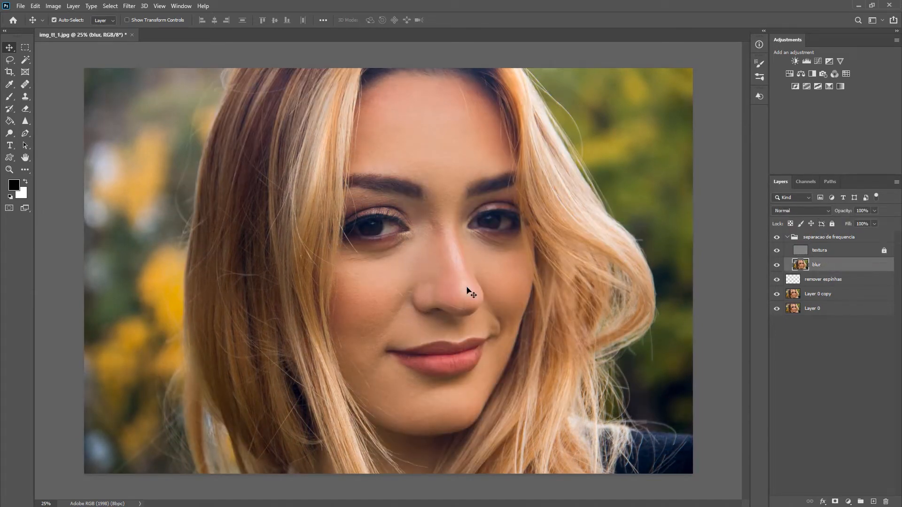
mouse_move(470, 292)
left_mouse_down()
mouse_move(455, 300)
mouse_move(443, 281)
mouse_move(470, 268)
mouse_move(441, 315)
mouse_move(461, 280)
mouse_move(463, 310)
mouse_move(457, 275)
mouse_move(471, 306)
mouse_move(455, 280)
mouse_move(479, 284)
mouse_move(465, 294)
left_mouse_up()
key("ctrl+z")
left_click(870, 251)
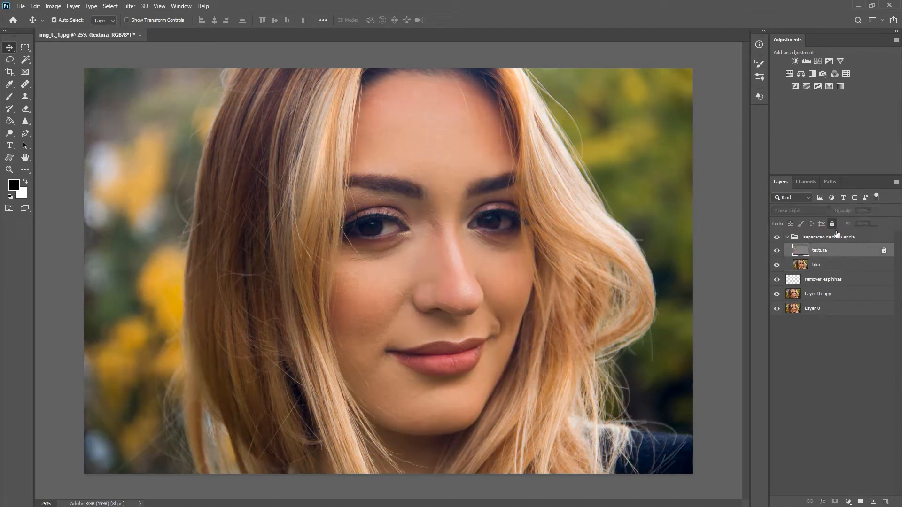
left_click(832, 224)
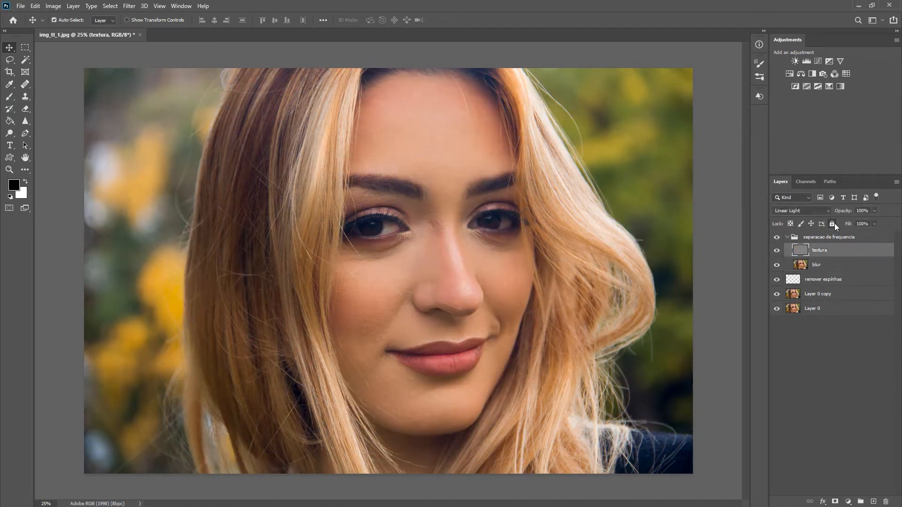
Select the "blur" layer and activate the Lasso tool for working on the face.
left_click(832, 263)
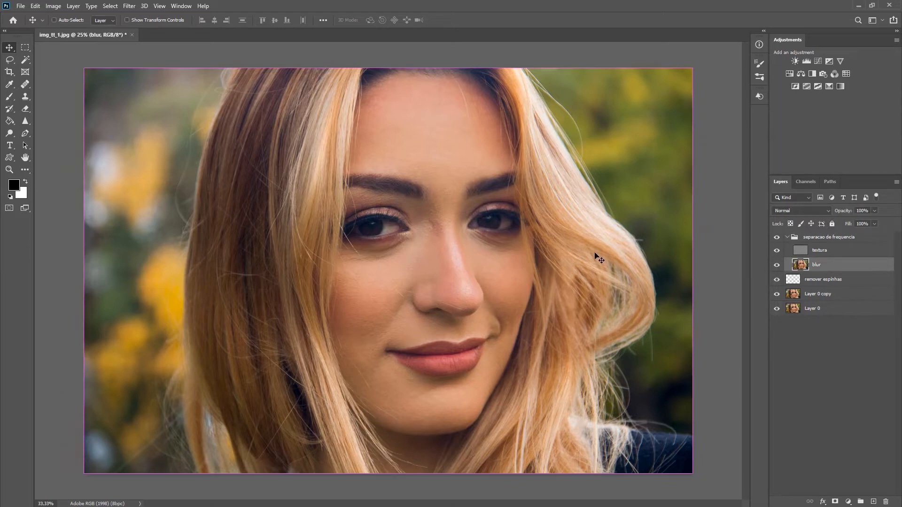
key("ctrl+plus")
key("ctrl+plus")
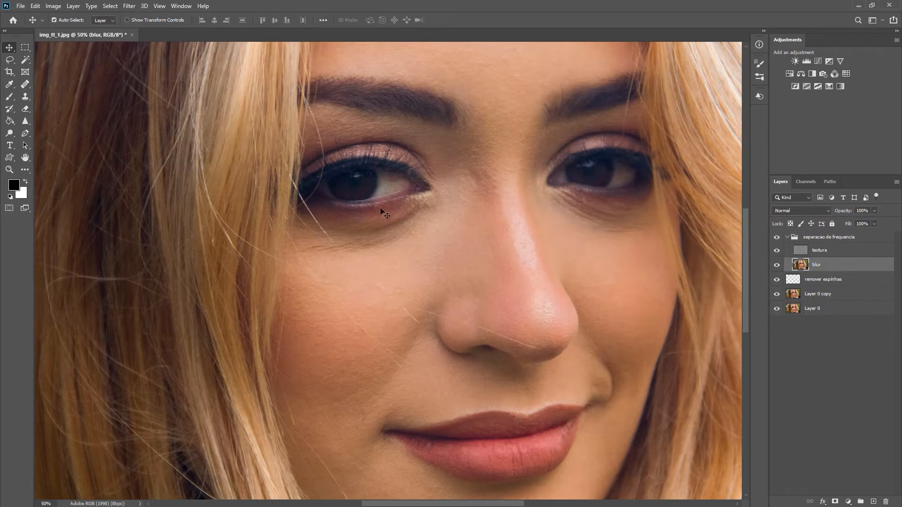
left_click_drag(402, 272, 378, 162)
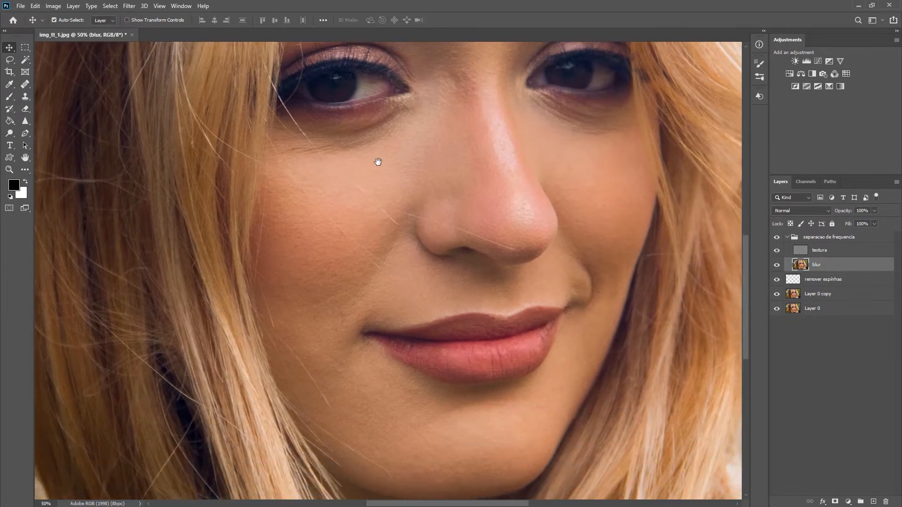
left_click(10, 60)
left_click(58, 60)
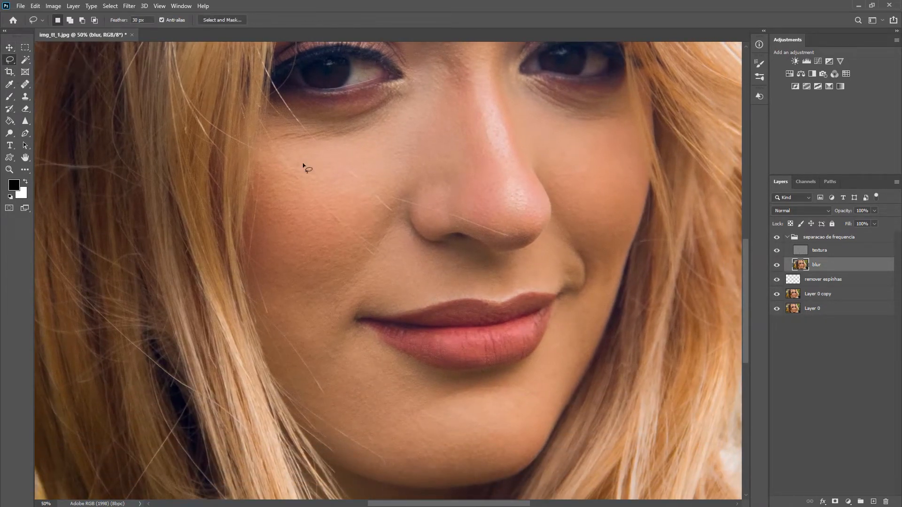
Lasso the cheek below the eye with a 30 px feather and examine the soft selection edge in Quick Mask.
left_click_drag(365, 144, 329, 157)
mouse_move(301, 252)
left_mouse_down()
mouse_move(320, 264)
mouse_move(357, 255)
left_mouse_up()
left_click_drag(379, 147, 364, 145)
key("q")
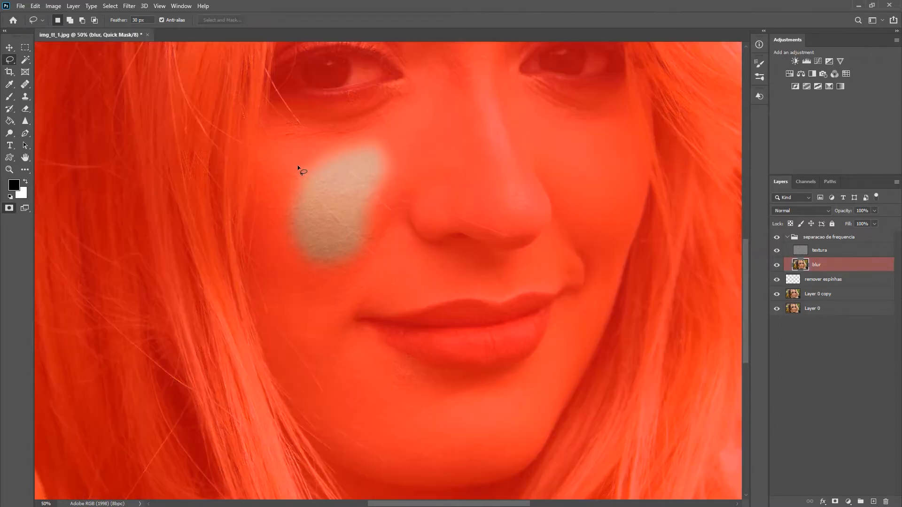
key("q")
key("q")
key("q")
key("q")
key("q")
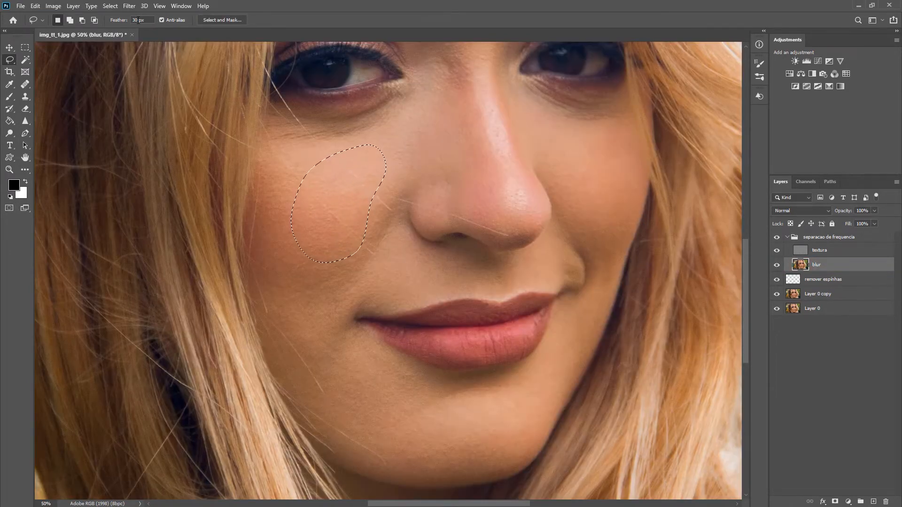
key("q")
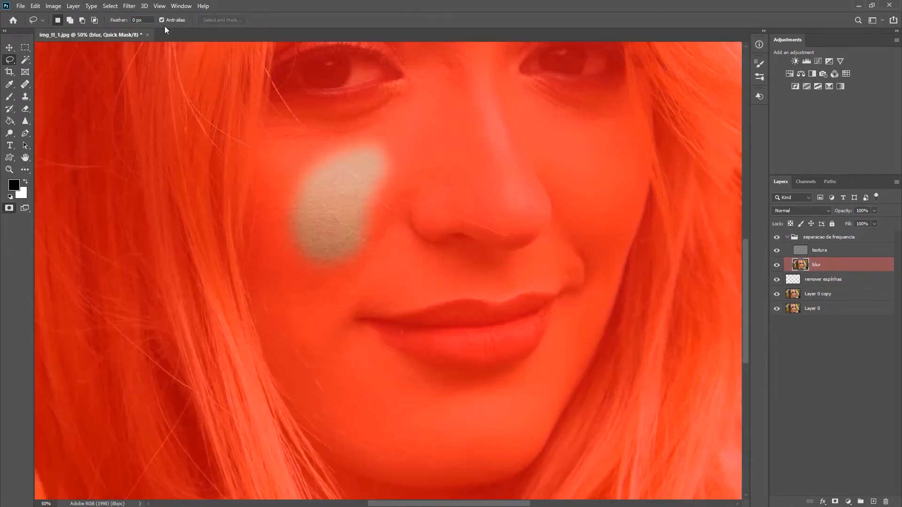
Deselect, lasso the same cheek area with a 0 px feather, and examine the hard selection edge in Quick Mask.
key("q")
key("ctrl+d")
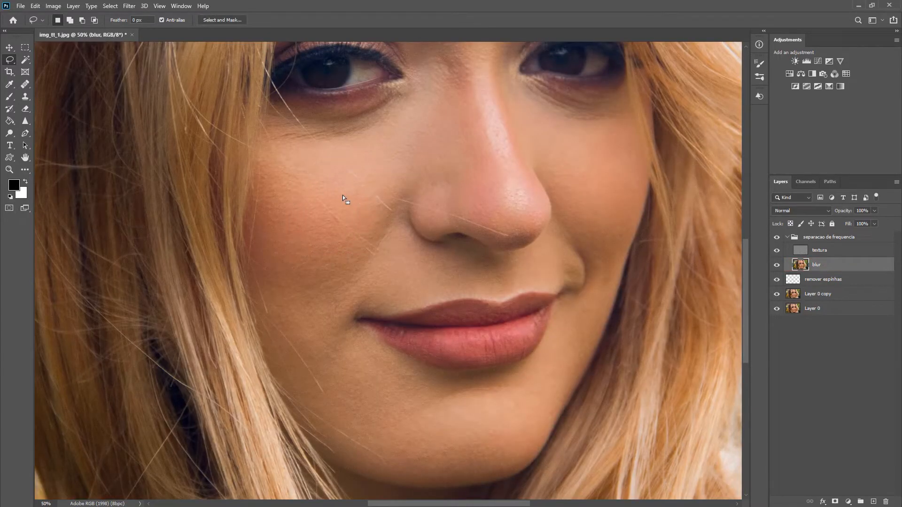
mouse_move(349, 155)
left_mouse_down()
mouse_move(312, 187)
mouse_move(362, 202)
mouse_move(348, 151)
left_mouse_up()
key("q")
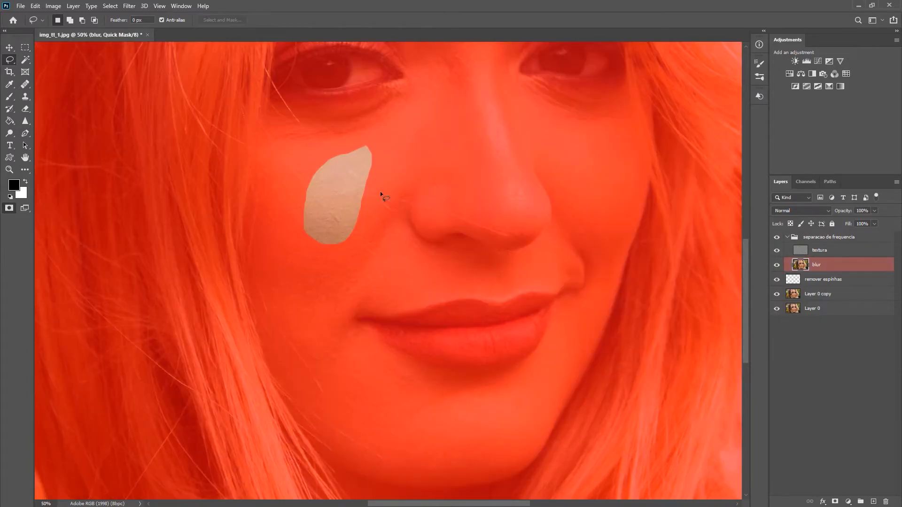
key("q")
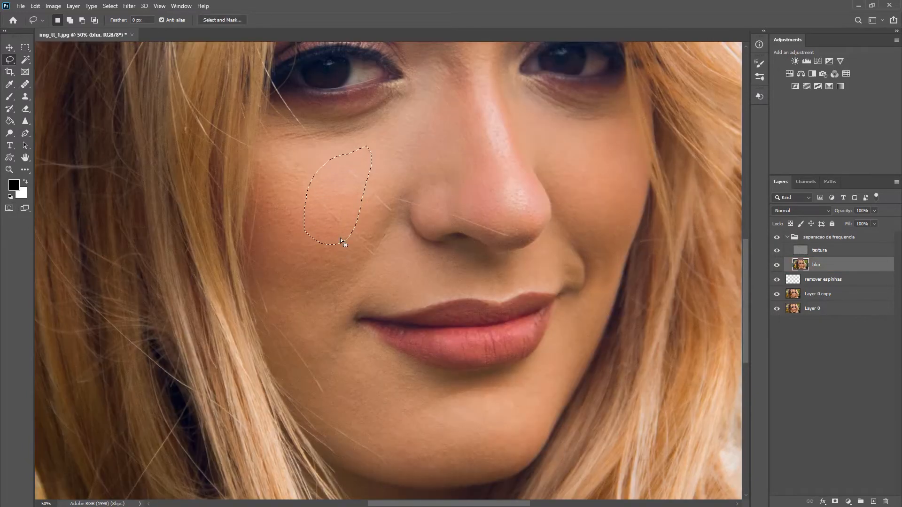
Replace the hard selection with a cheek lasso feathered 30 px and check its edge in Quick Mask.
left_click(232, 76)
left_click_drag(379, 133, 369, 136)
key("q")
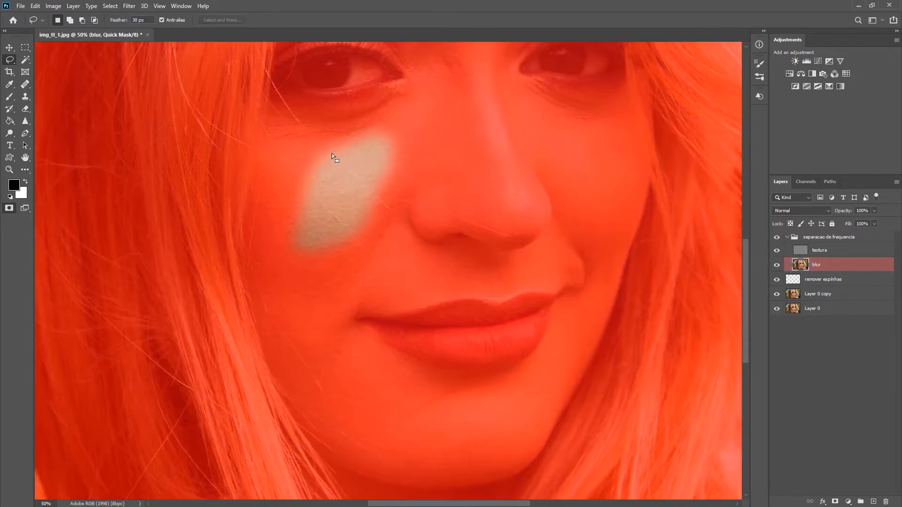
key("q")
key("q")
key("q")
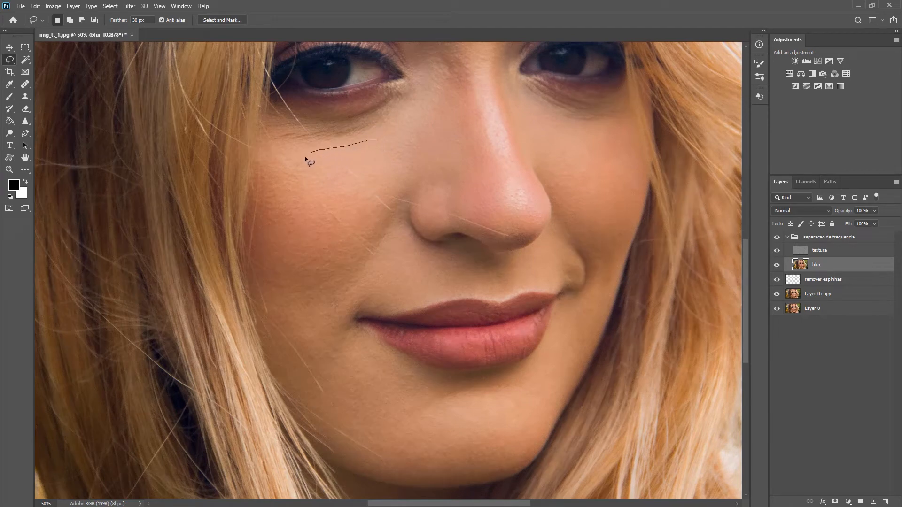
Lasso the cheek below the eye and apply a Gaussian Blur with a radius of about 25 pixels.
mouse_move(376, 206)
left_mouse_down()
mouse_move(389, 150)
mouse_move(376, 134)
left_mouse_up()
key("ctrl+minus")
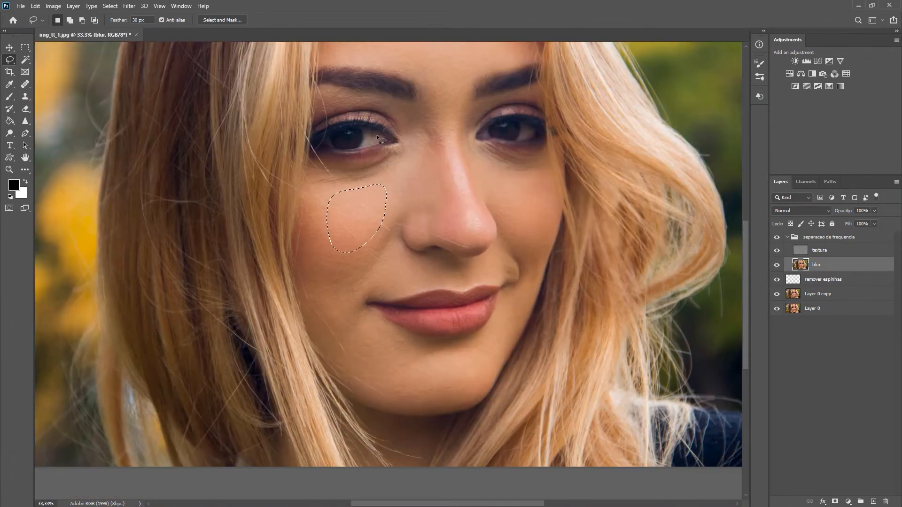
left_click(130, 7)
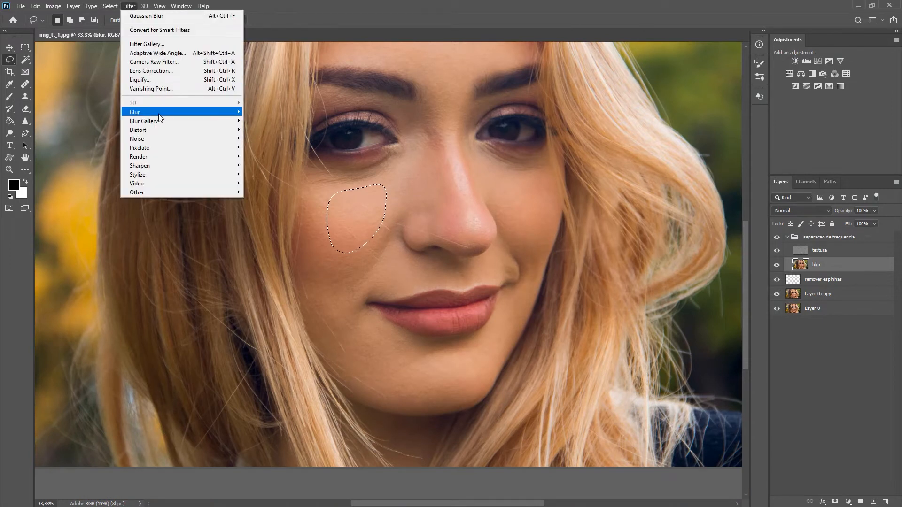
mouse_move(160, 115)
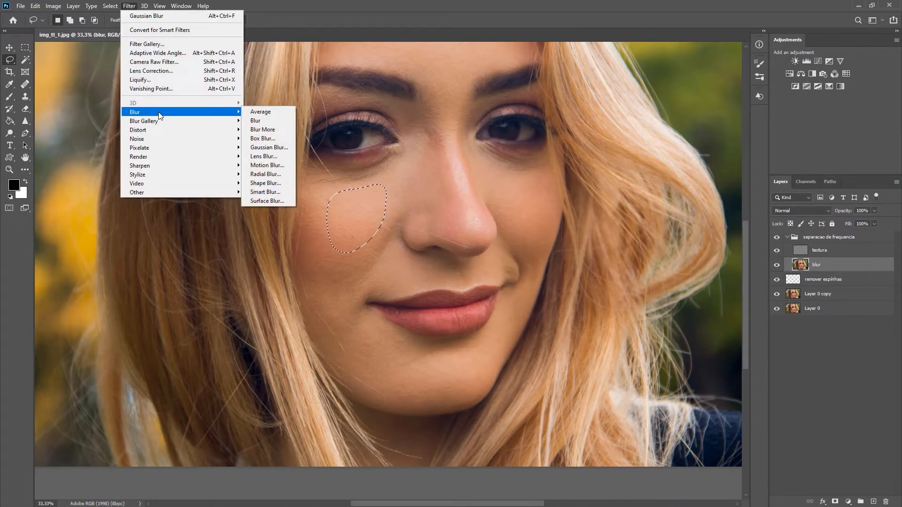
left_click(278, 147)
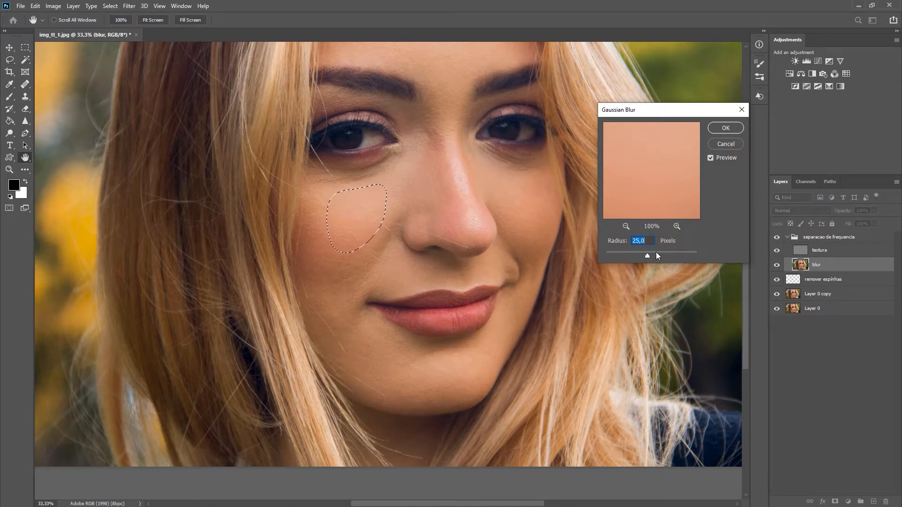
mouse_move(655, 255)
left_mouse_down()
mouse_move(671, 256)
mouse_move(629, 252)
mouse_move(676, 251)
mouse_move(631, 254)
mouse_move(646, 253)
left_mouse_up()
left_click(725, 127)
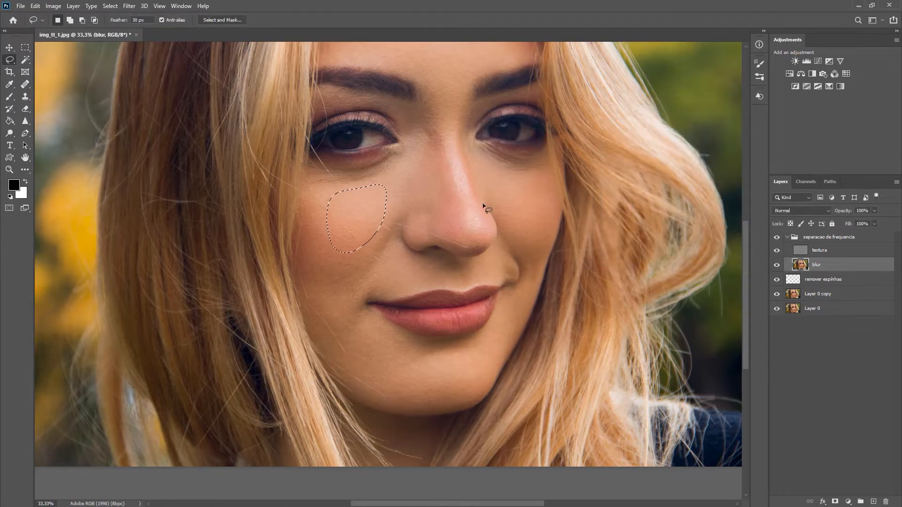
Lasso the outer cheek beside the hair and reapply the last Gaussian Blur.
left_click(359, 242)
mouse_move(340, 217)
left_mouse_down()
mouse_move(315, 206)
mouse_move(318, 282)
left_mouse_up()
left_click_drag(354, 247, 343, 212)
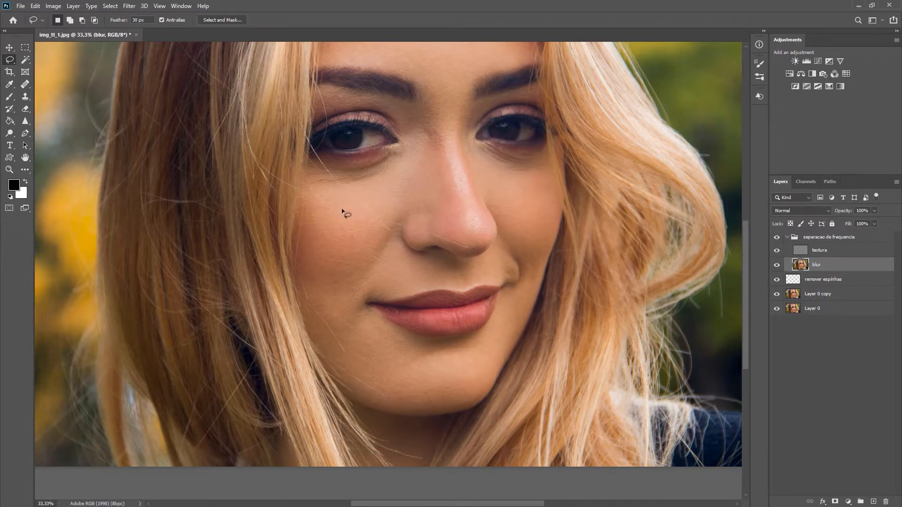
left_click(129, 6)
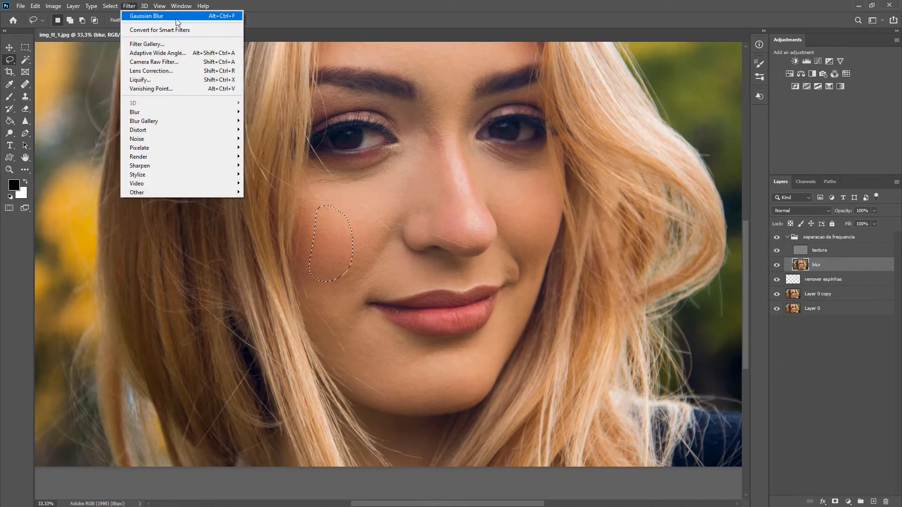
left_click(224, 17)
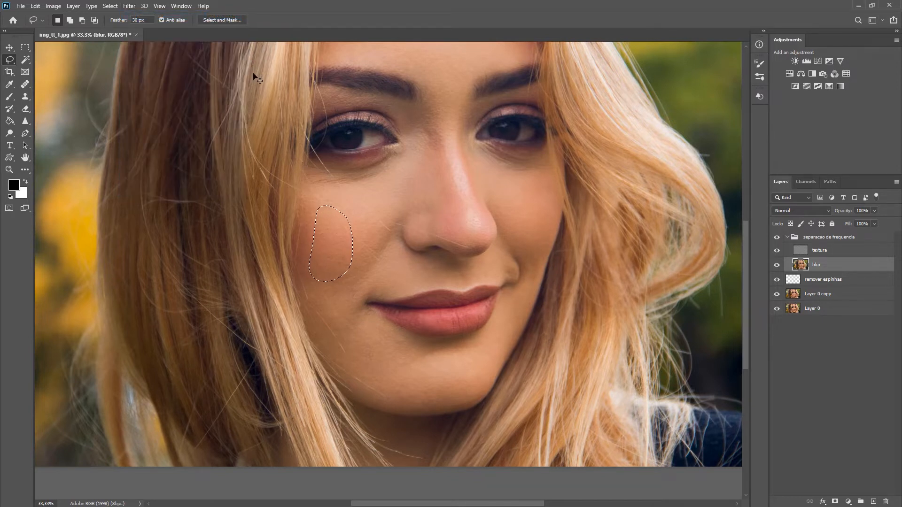
Lasso the lower cheek and the skin down toward the chin, reapplying the last Gaussian Blur to smooth them.
left_click(324, 229)
mouse_move(322, 291)
left_mouse_down()
mouse_move(349, 294)
mouse_move(352, 252)
left_mouse_up()
left_click_drag(367, 328, 347, 309)
left_click_drag(375, 337, 367, 325)
mouse_move(411, 351)
left_mouse_down()
mouse_move(377, 338)
mouse_move(412, 351)
left_mouse_up()
left_click(133, 6)
left_click(138, 16)
left_click(129, 6)
left_click(138, 16)
Lasso the nose tip and then the whole nose bridge, reapplying the last Gaussian Blur to each selection.
mouse_move(436, 220)
left_mouse_down()
mouse_move(480, 237)
mouse_move(469, 203)
mouse_move(446, 214)
left_mouse_up()
left_click(130, 6)
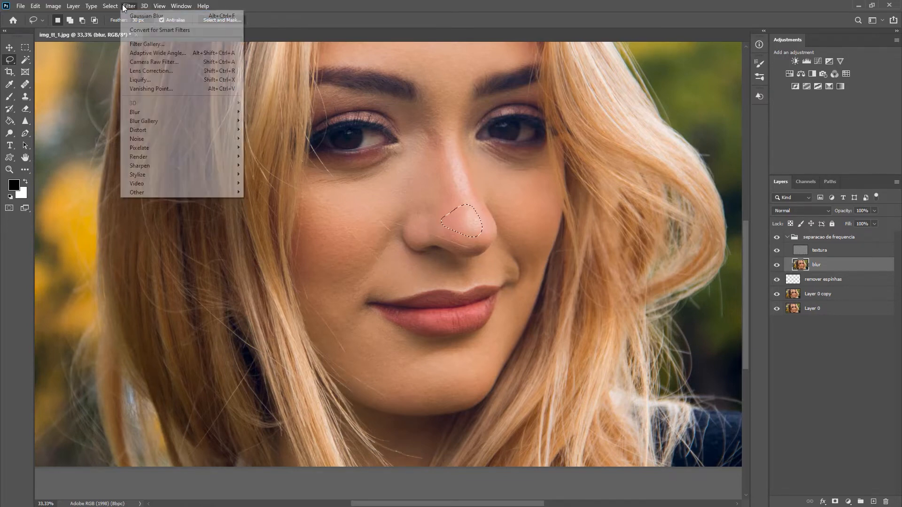
left_click(155, 16)
left_click_drag(465, 170, 449, 138)
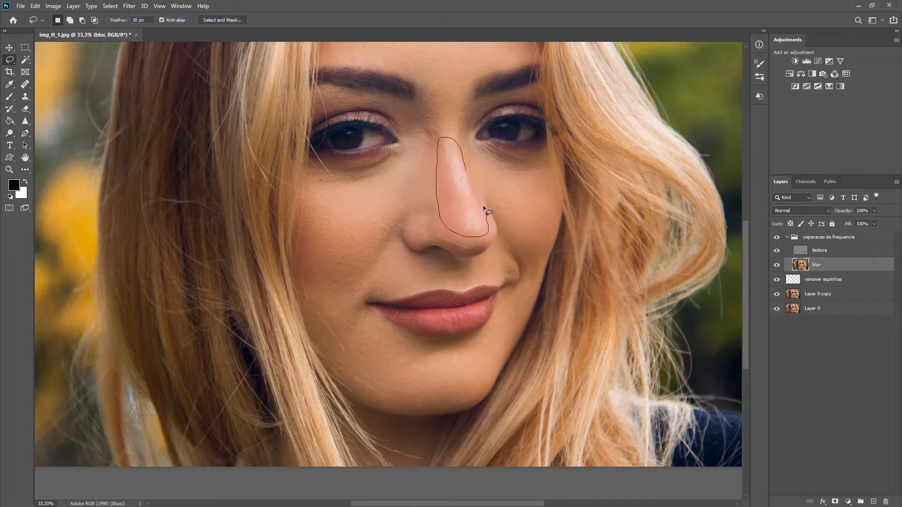
left_click_drag(489, 215, 465, 169)
left_click(129, 6)
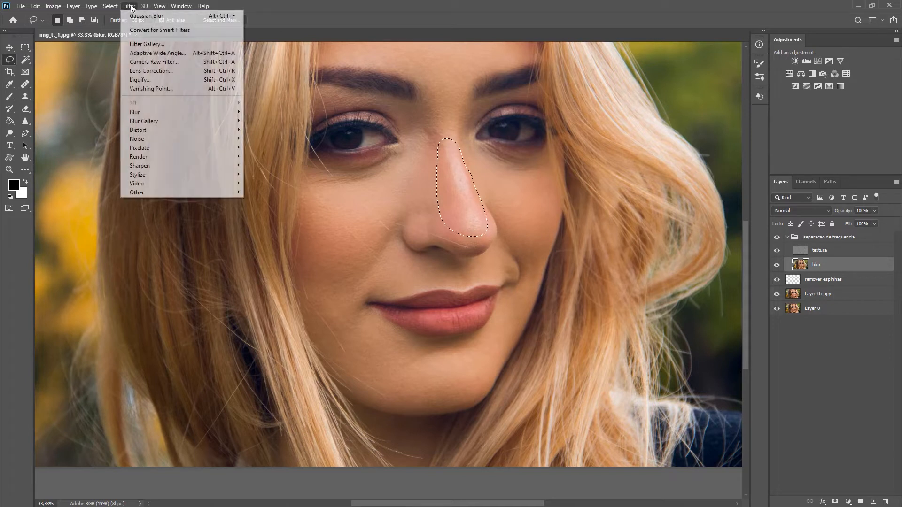
left_click(165, 17)
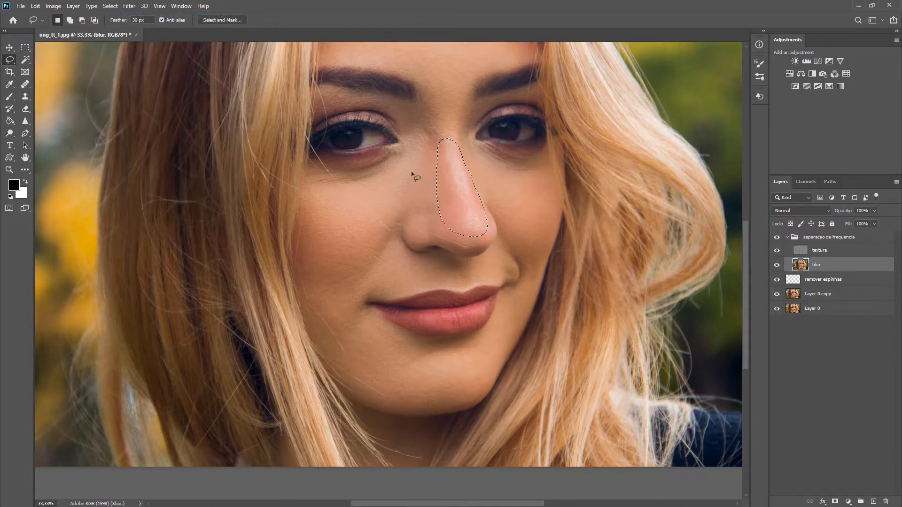
Smooth the cheek on the far side of the nose and the skin beside that mouth corner with the last Gaussian Blur.
mouse_move(533, 180)
left_mouse_down()
mouse_move(497, 172)
mouse_move(488, 183)
mouse_move(533, 257)
mouse_move(549, 225)
mouse_move(549, 199)
mouse_move(538, 183)
left_mouse_up()
left_click(129, 6)
left_click(148, 17)
mouse_move(525, 293)
left_mouse_down()
mouse_move(499, 334)
mouse_move(513, 332)
mouse_move(524, 296)
left_mouse_up()
key("shift")
mouse_move(514, 326)
left_mouse_down()
mouse_move(494, 353)
mouse_move(515, 339)
mouse_move(520, 306)
left_mouse_up()
left_click(129, 5)
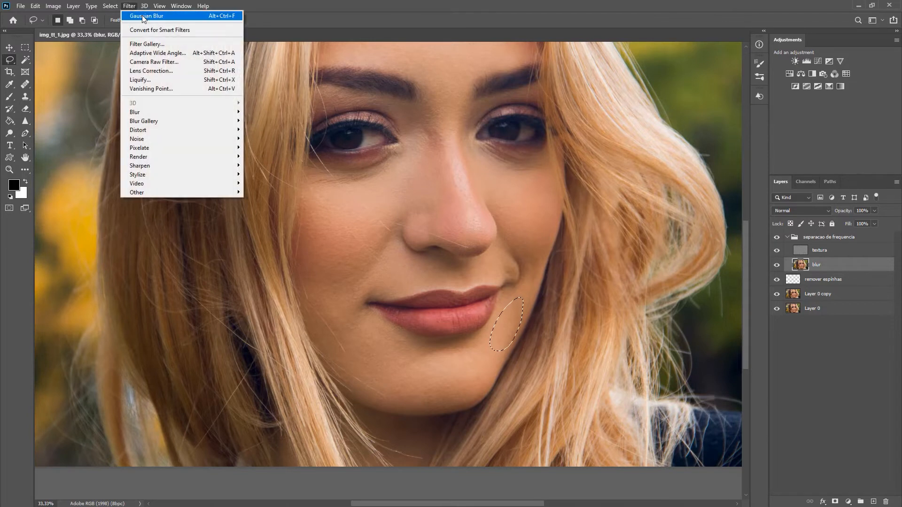
left_click(143, 16)
Lasso the chin area below the lower lip and reapply the last Gaussian Blur.
left_click_drag(419, 346, 369, 336)
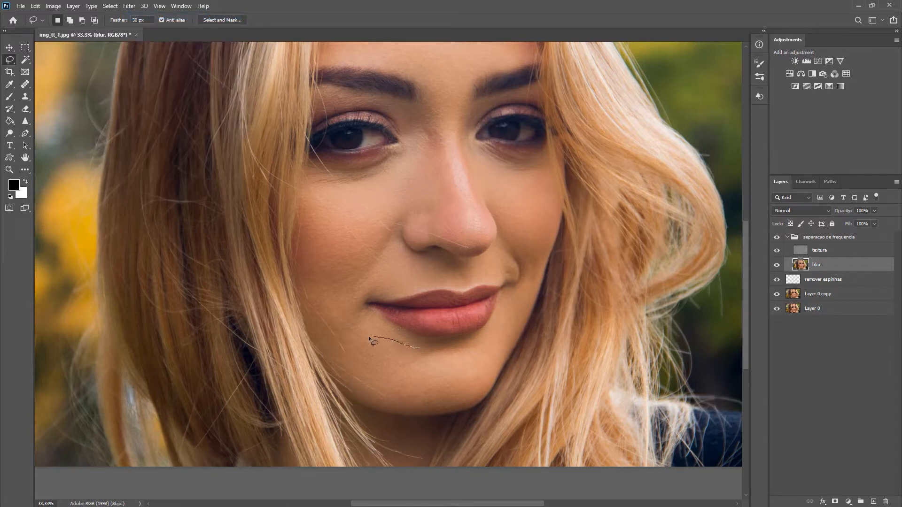
left_click_drag(442, 369, 419, 347)
left_click(129, 6)
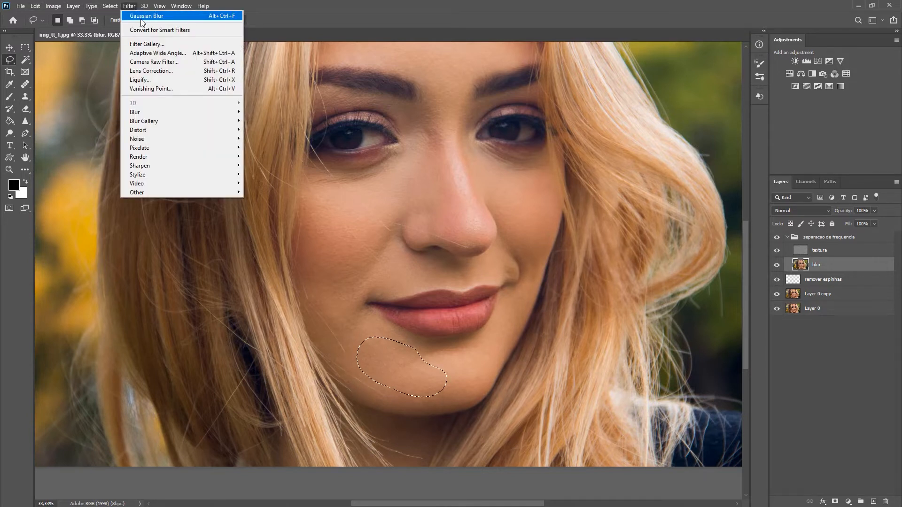
left_click(141, 17)
Lasso the skin between the nose and upper lip, reapply the last Gaussian Blur, and deselect.
mouse_move(413, 263)
left_mouse_down()
mouse_move(370, 272)
mouse_move(378, 289)
left_mouse_up()
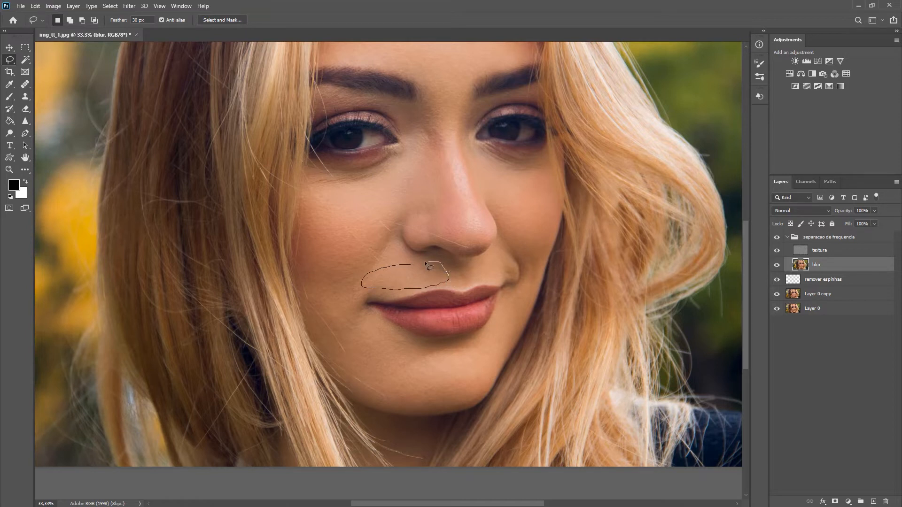
left_click_drag(425, 265, 424, 263)
left_click(129, 6)
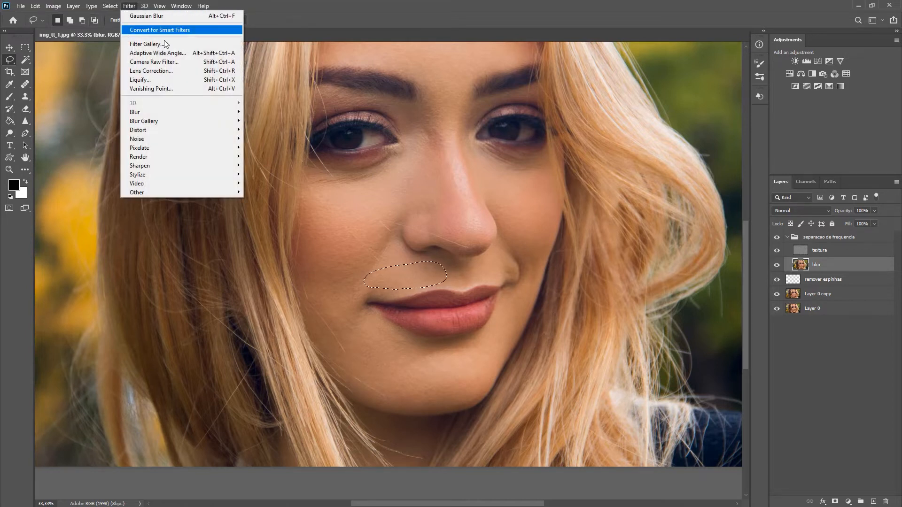
left_click(159, 17)
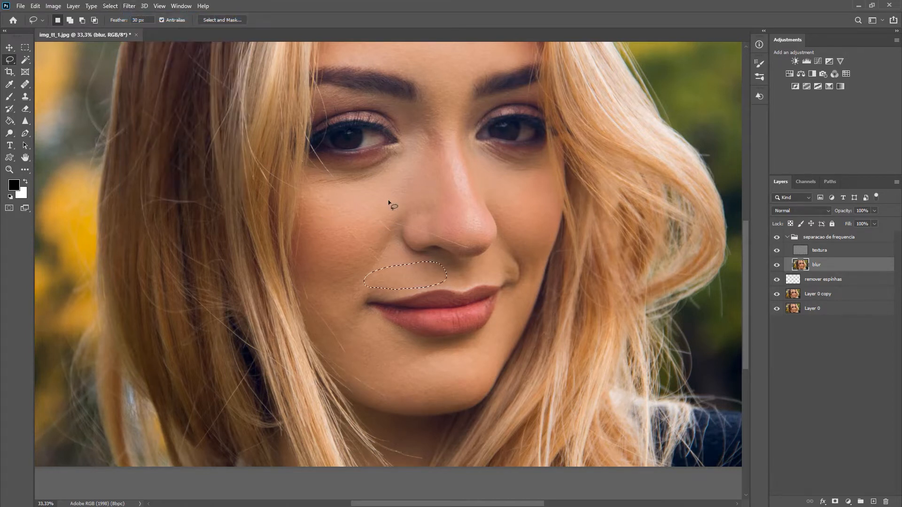
key("ctrl+d")
Lasso the inner cheek next to the nostril, reapply the last Gaussian Blur, and deselect.
left_click_drag(397, 206, 396, 202)
left_click(129, 6)
left_click(167, 18)
key("ctrl+d")
Lasso the cheek below the other eye, reapply the last Gaussian Blur, and deselect.
left_click_drag(540, 177, 541, 177)
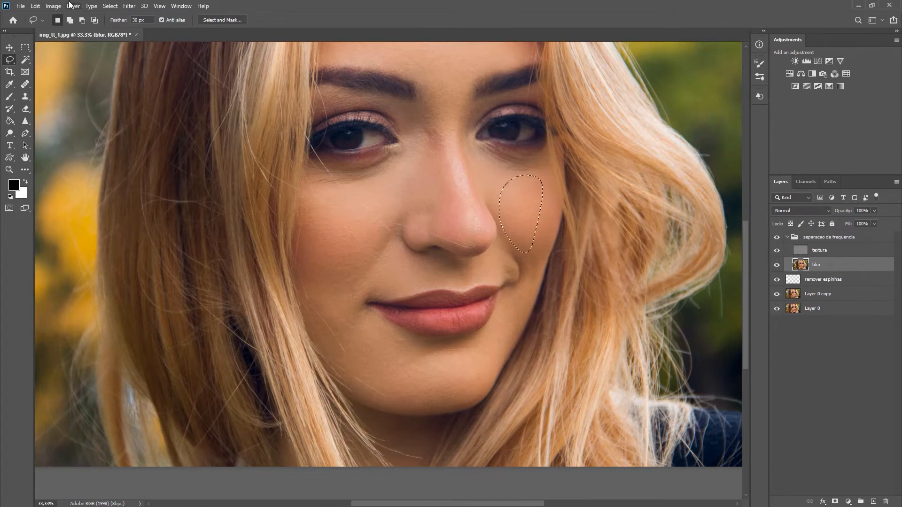
left_click(129, 5)
mouse_move(144, 6)
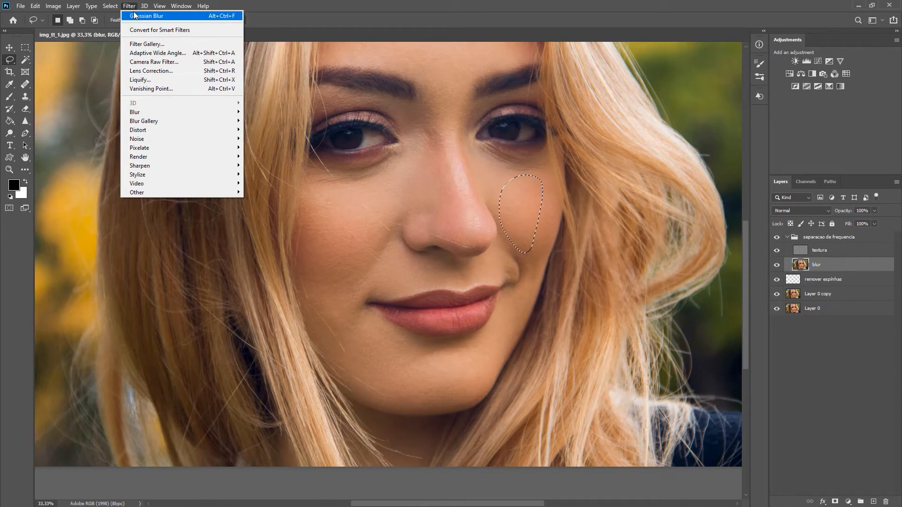
left_click(162, 16)
key("ctrl+d")
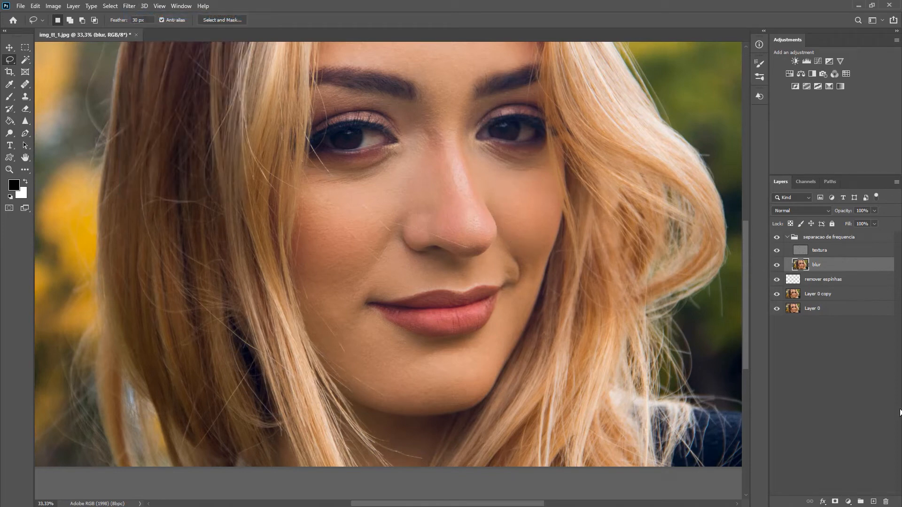
Compare the portrait with the "blur" layer hidden and shown.
left_click(777, 265)
left_click(777, 265)
left_click(777, 266)
left_click(778, 266)
left_click(777, 267)
left_click(777, 267)
Compare the portrait with the whole "separacao de frequencia" group hidden and shown.
left_click(788, 240)
left_click(788, 238)
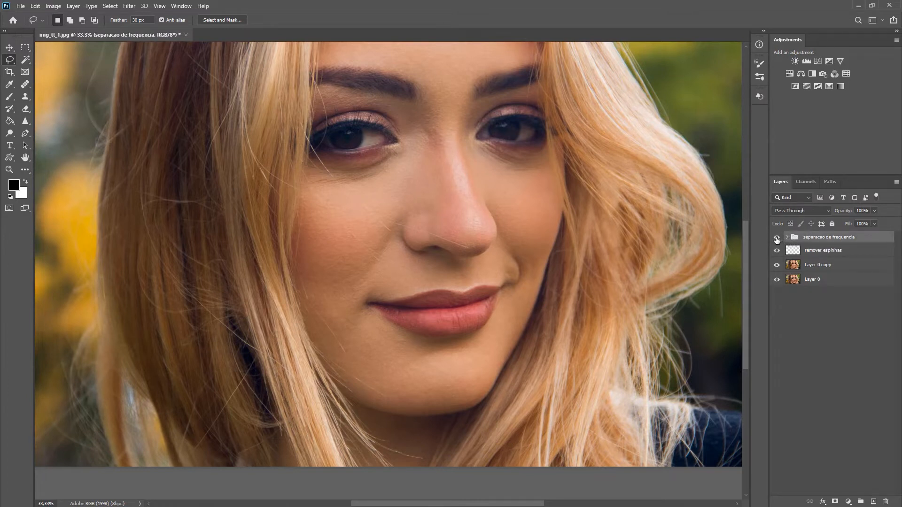
left_click(775, 238)
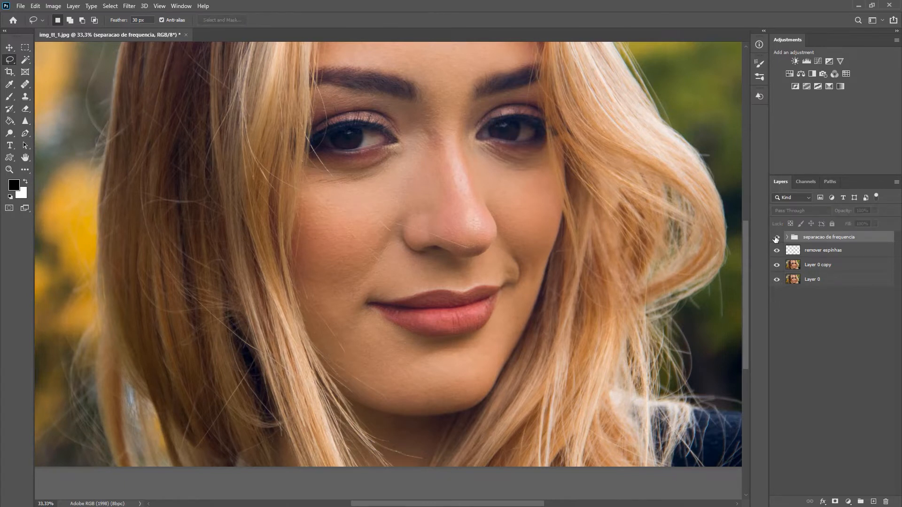
left_click(776, 237)
left_click(787, 237)
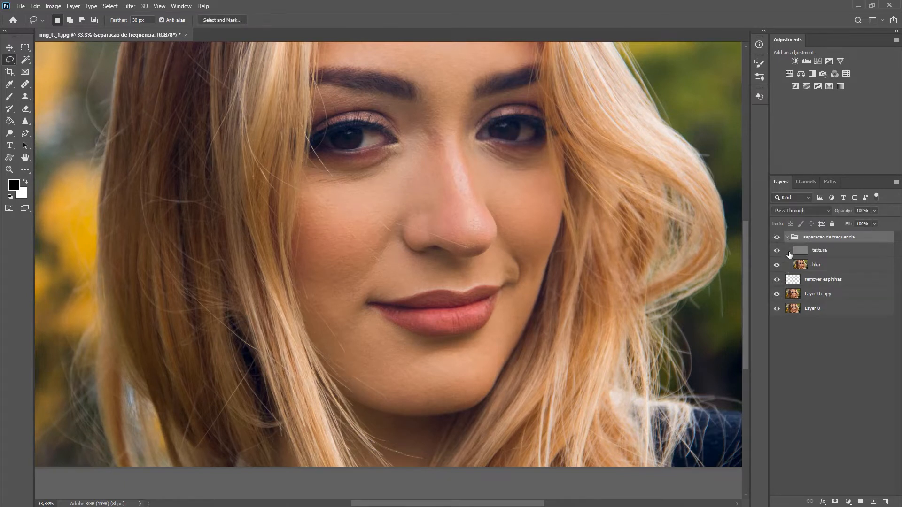
On the "blur" layer, lasso the nose bridge up to between the eyebrows, reapply the last Gaussian Blur, and deselect.
left_click(802, 266)
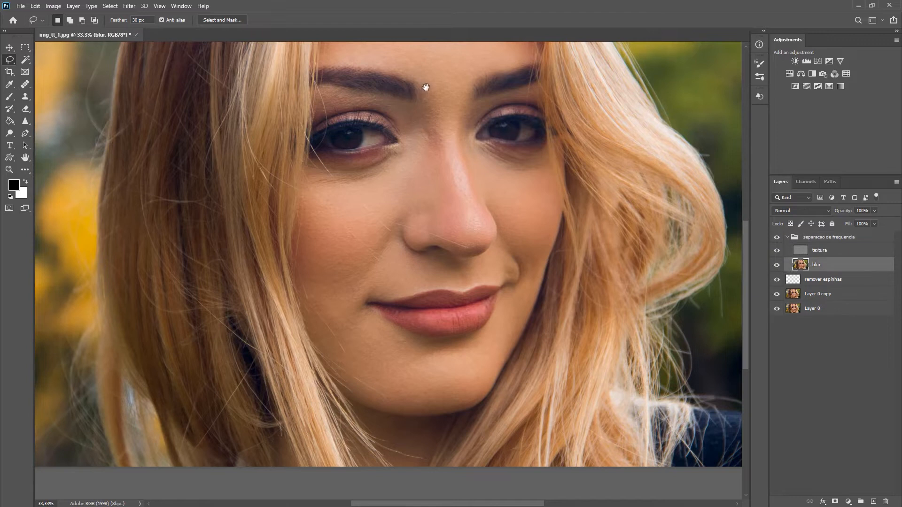
left_click_drag(426, 89, 428, 232)
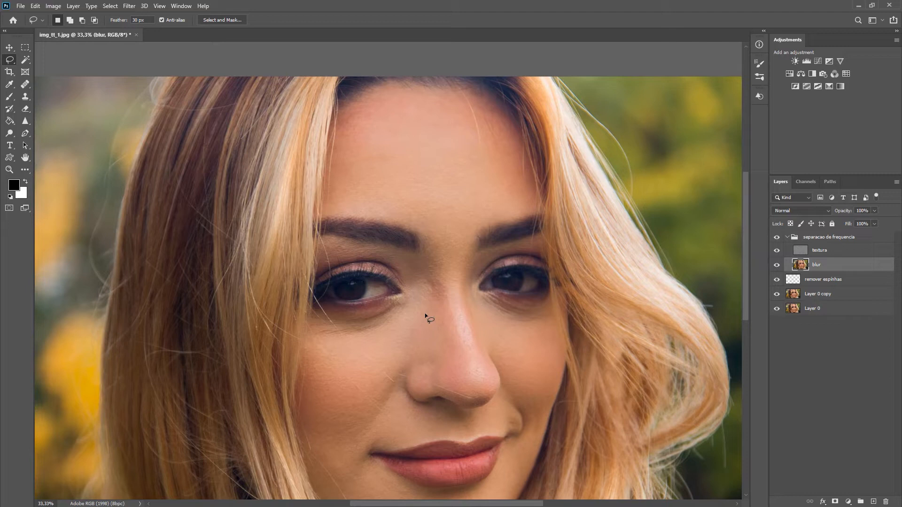
left_click_drag(416, 154, 396, 166)
key("ctrl+plus")
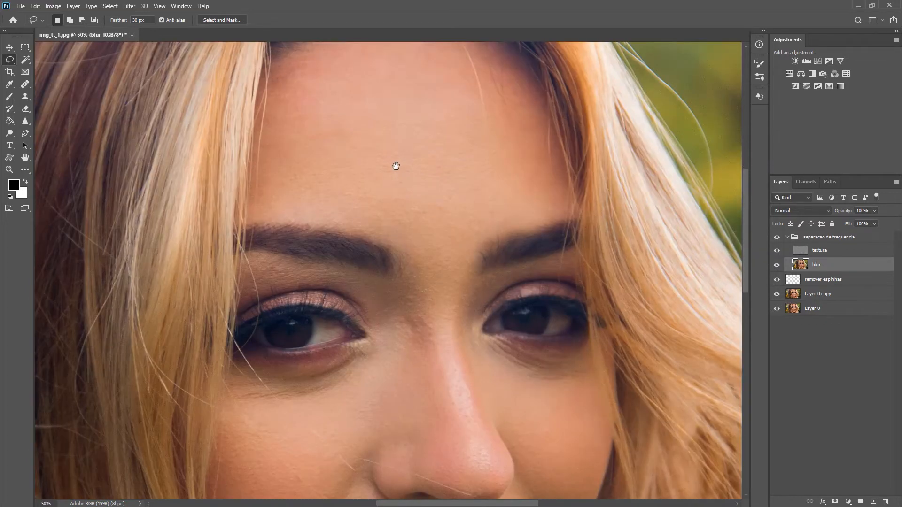
left_click_drag(395, 165, 385, 189)
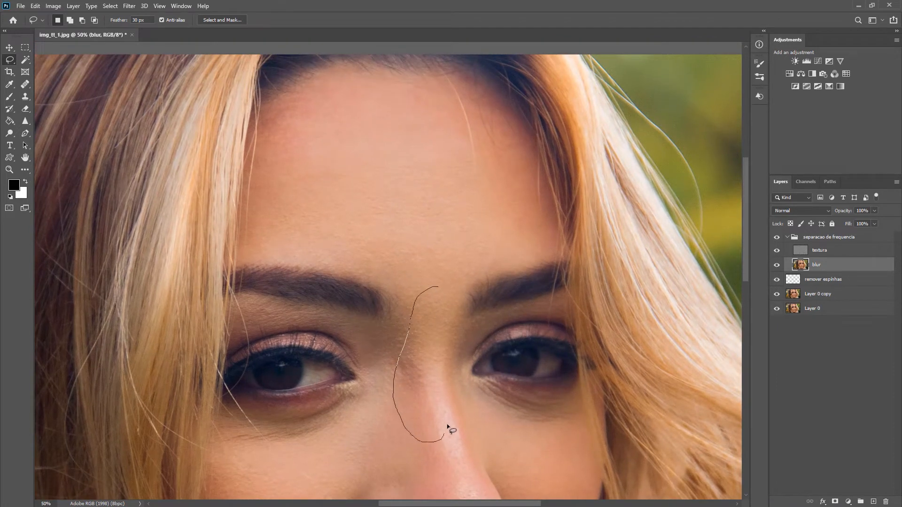
left_click_drag(445, 338, 443, 283)
left_click(130, 6)
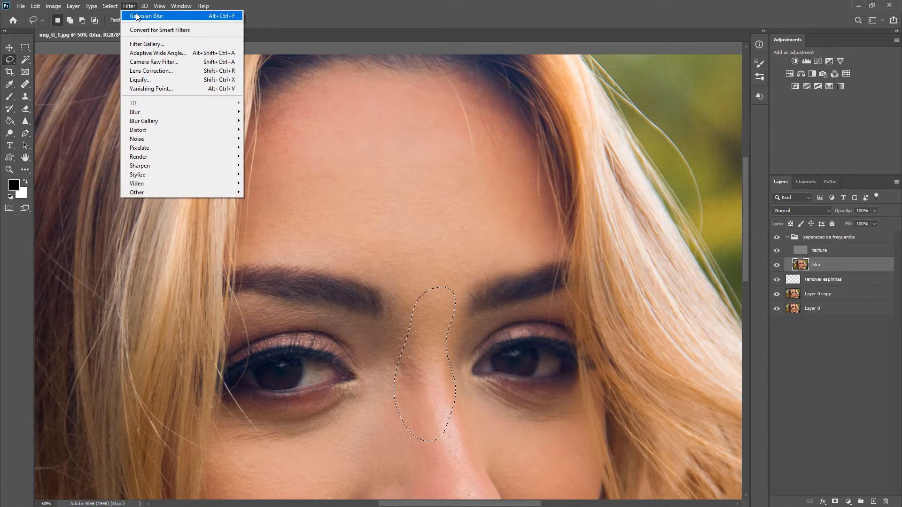
left_click(178, 78)
key("ctrl+d")
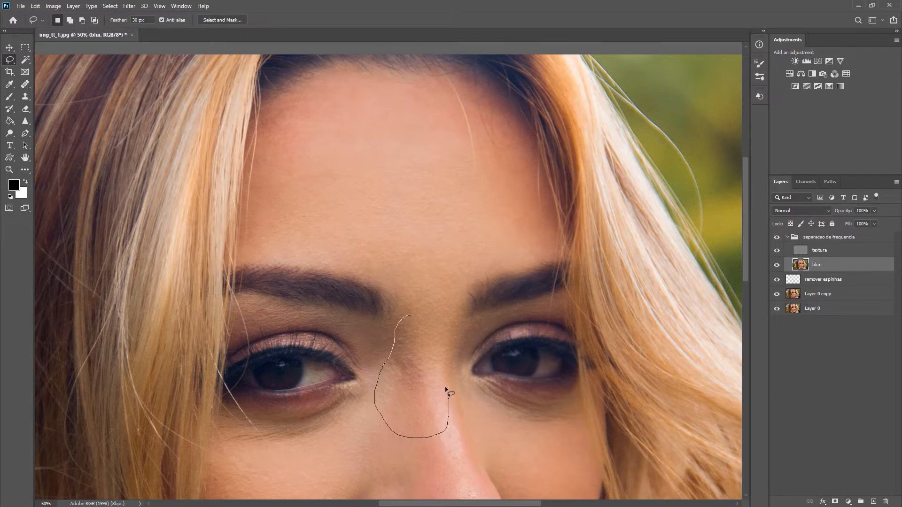
Lasso the shadowed side of the nose bridge beside the inner eye corner, reapply the last Gaussian Blur, and deselect.
left_click_drag(422, 308, 422, 309)
left_click(129, 6)
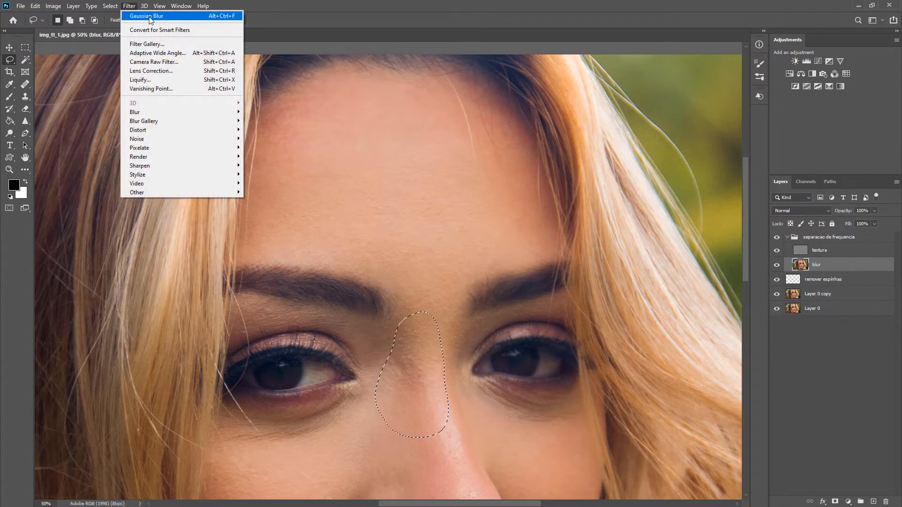
left_click(145, 18)
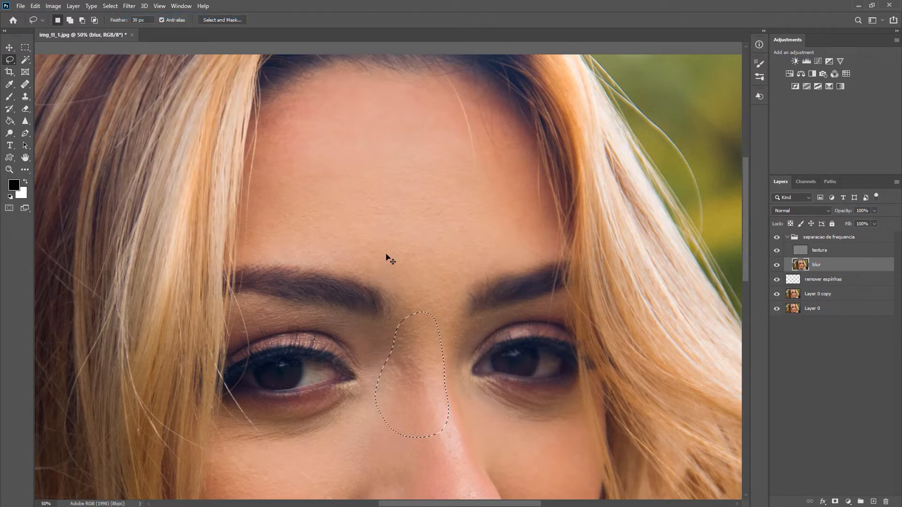
key("ctrl+d")
Add an empty layer above "blur" and pick a forehead skin tone as the foreground colour for the Brush tool.
left_click_drag(385, 171, 403, 201)
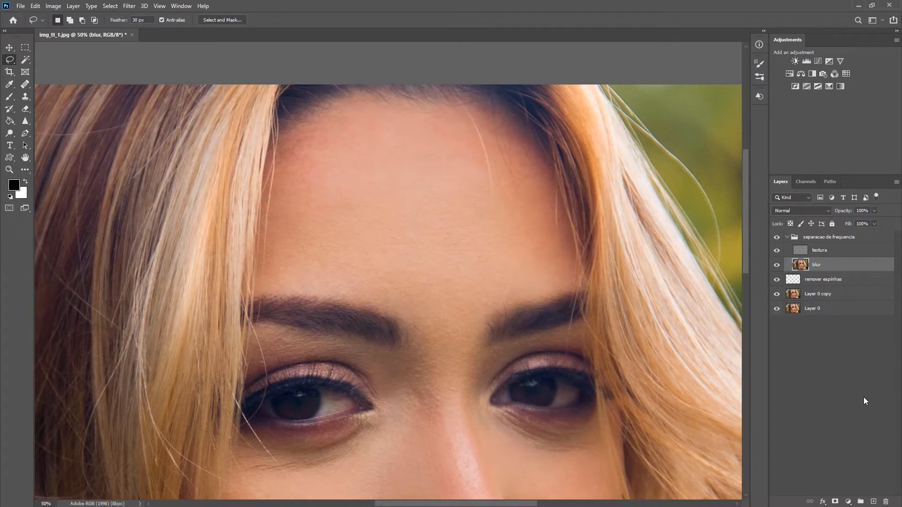
left_click(872, 501)
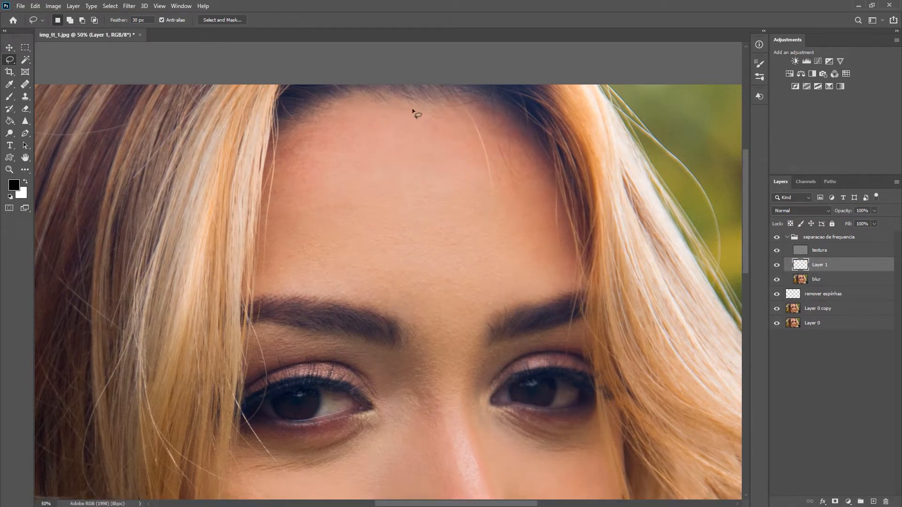
left_click(14, 186)
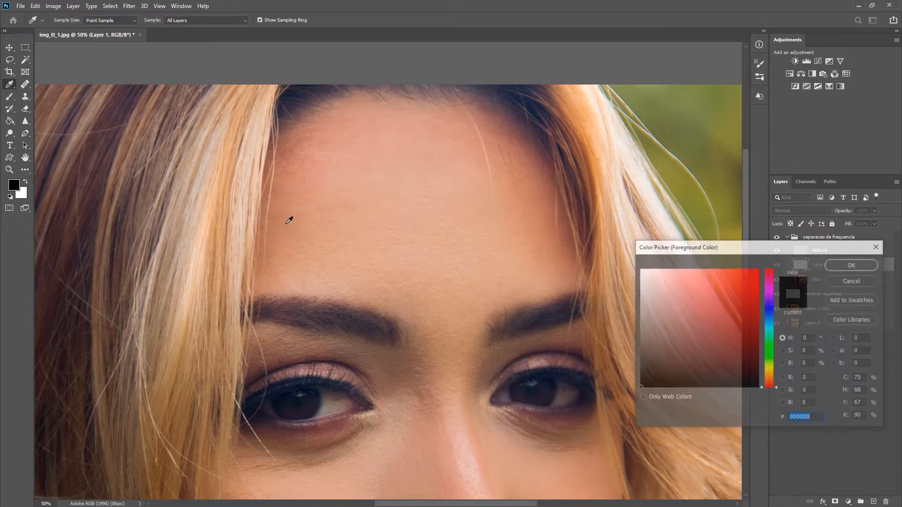
left_click(352, 237)
left_click(848, 265)
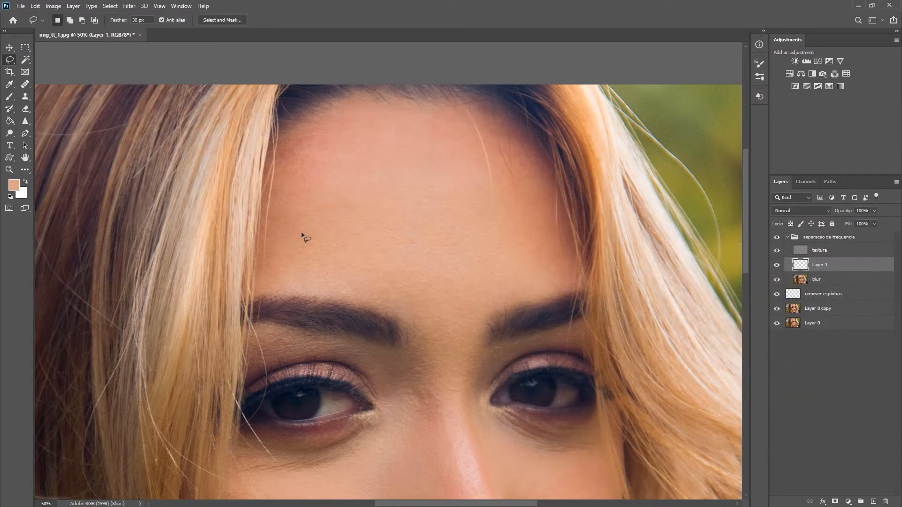
key("b")
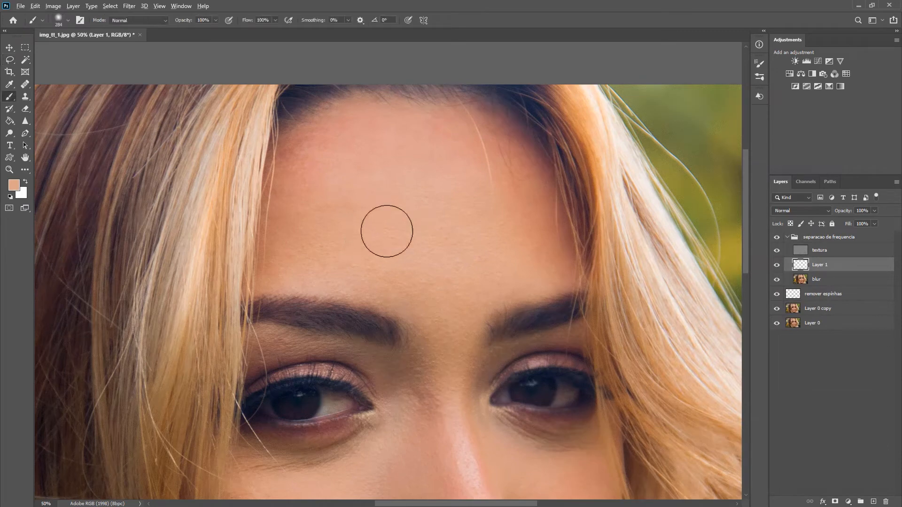
Try painting the skin tone over the forehead, eyes and hair at 100% flow, and undo the stroke.
mouse_move(386, 231)
left_mouse_down()
mouse_move(399, 251)
mouse_move(322, 271)
mouse_move(292, 345)
mouse_move(227, 432)
mouse_move(424, 373)
mouse_move(451, 294)
mouse_move(290, 210)
mouse_move(520, 162)
mouse_move(614, 252)
mouse_move(493, 322)
mouse_move(620, 324)
left_mouse_up()
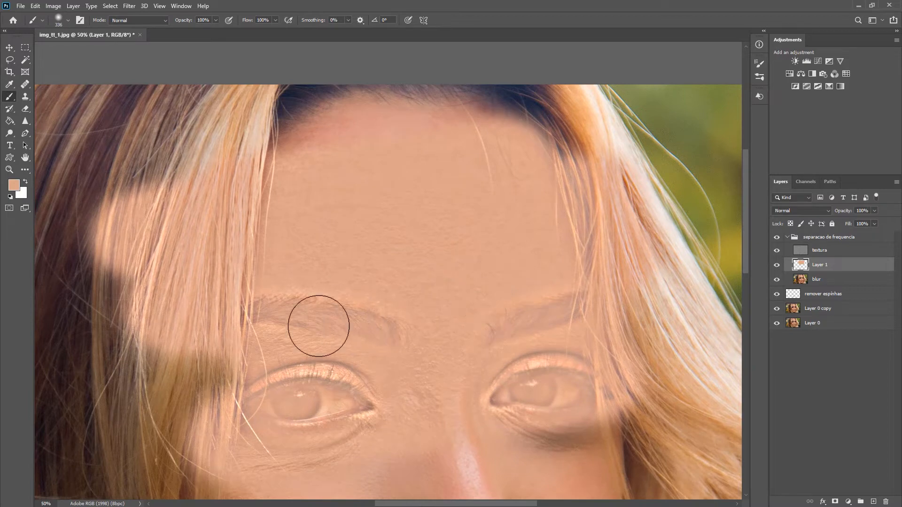
key("ctrl+z")
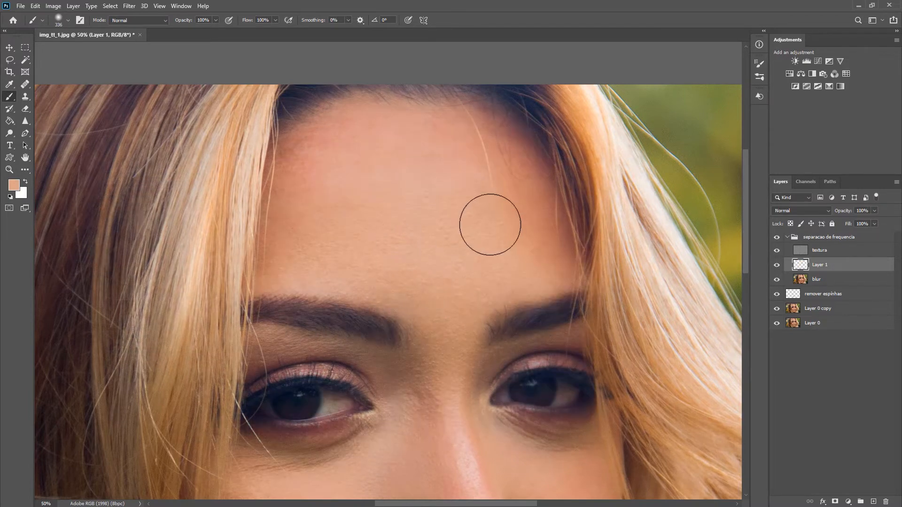
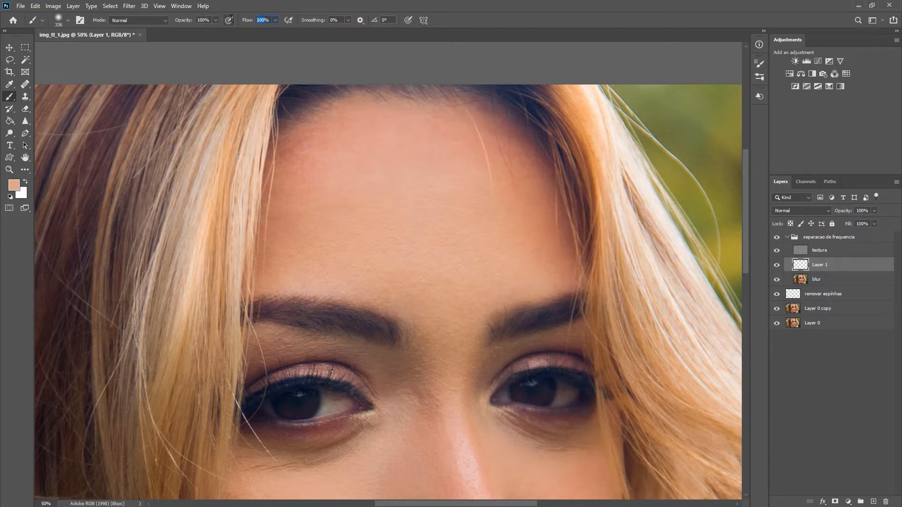
Test the brush on the forehead at 10% flow, and lower the flow to 5%.
type("10")
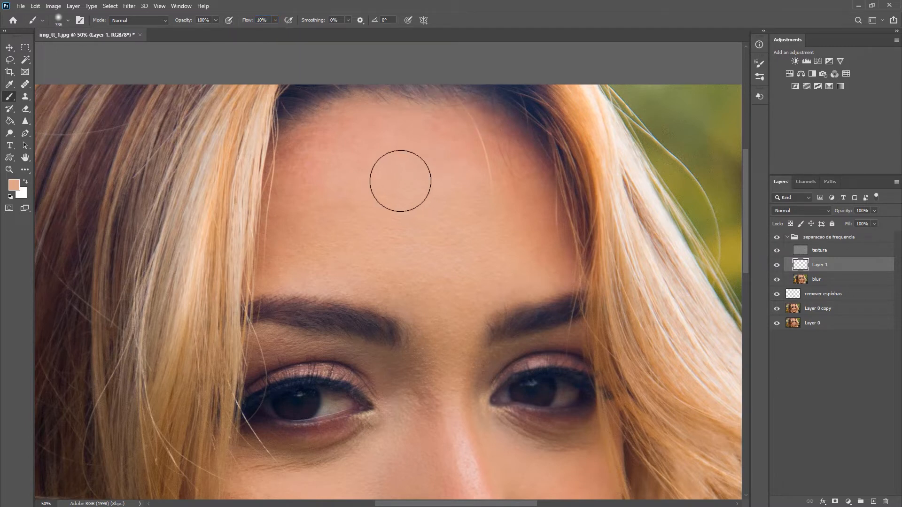
left_click_drag(401, 179, 387, 178)
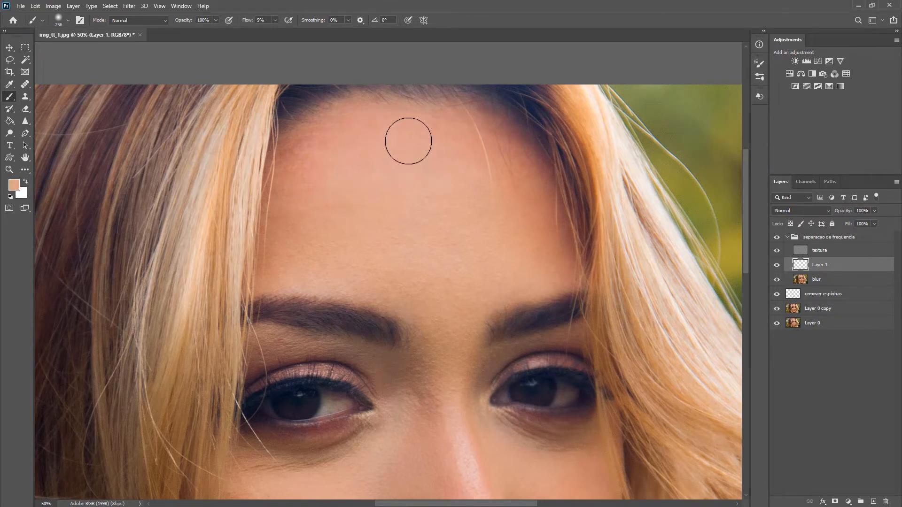
Try sampling foreground colours from the eyebrow, the blonde and dark hair strands, and the skin.
key("F8")
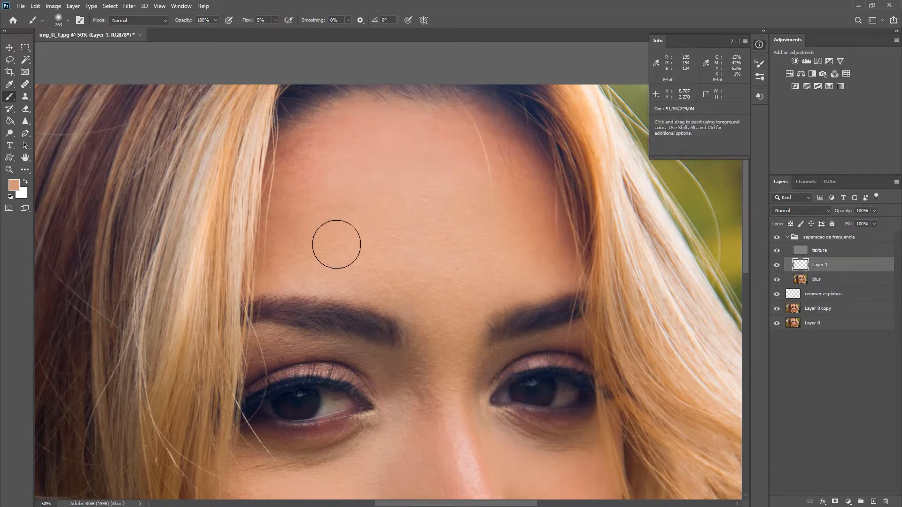
key("alt")
key("alt")
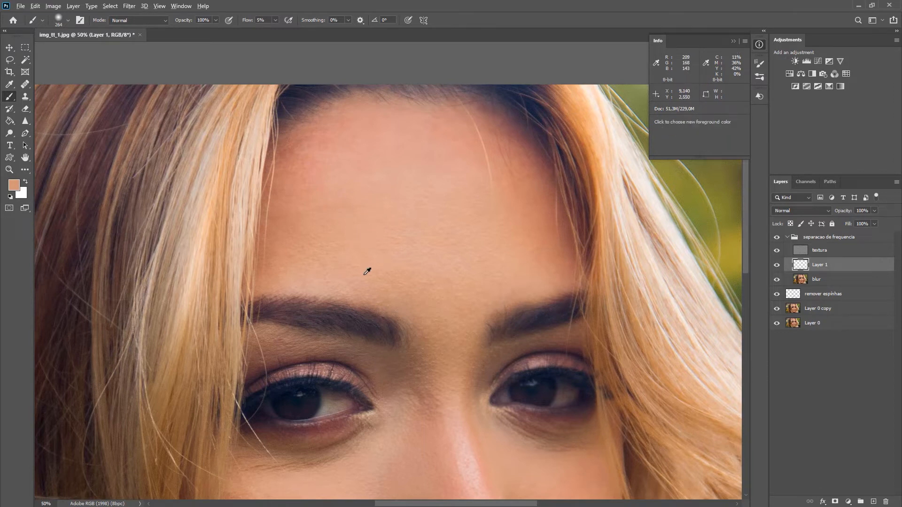
left_click(369, 319, "alt")
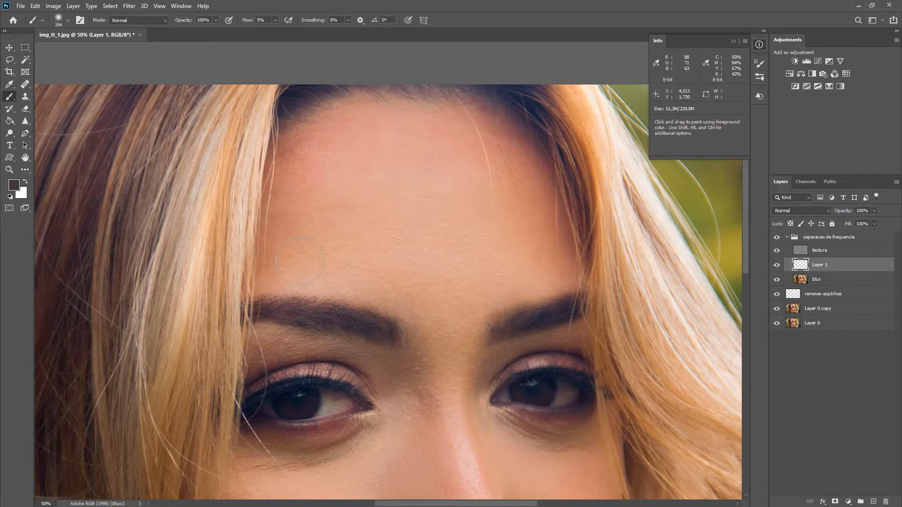
key("alt")
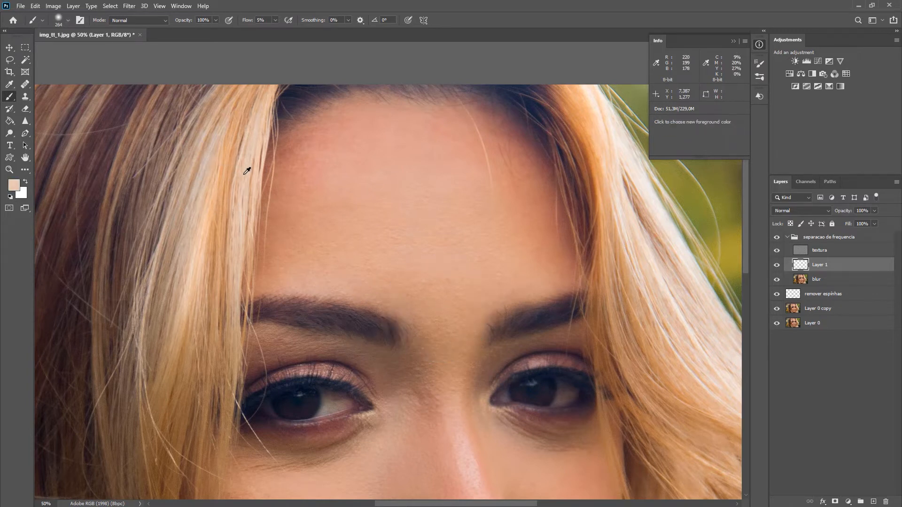
left_click(244, 174, "alt")
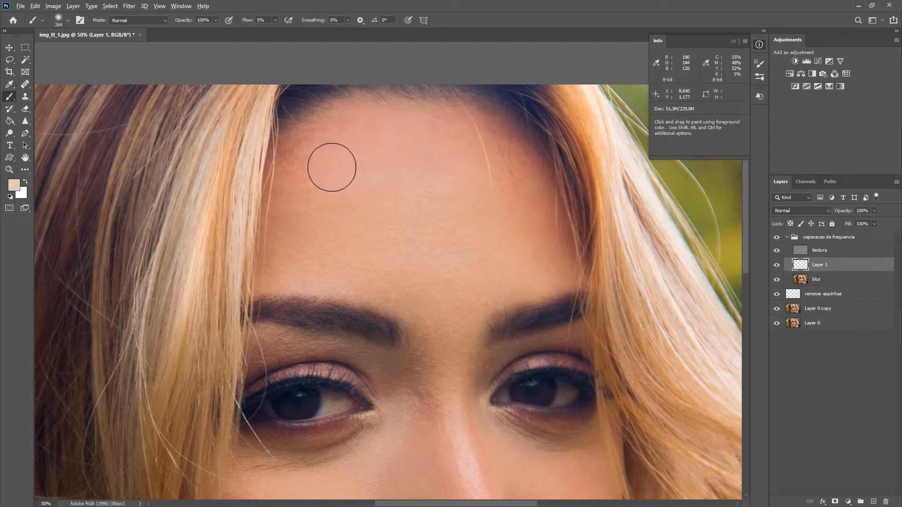
key("alt")
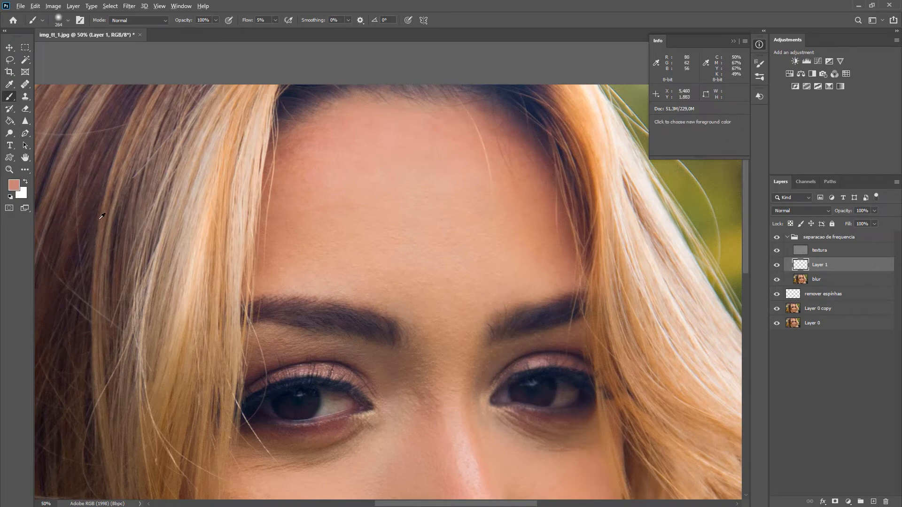
key("alt")
left_click_drag(91, 209, 80, 164)
left_click(146, 211, "alt")
left_click_drag(207, 213, 210, 210)
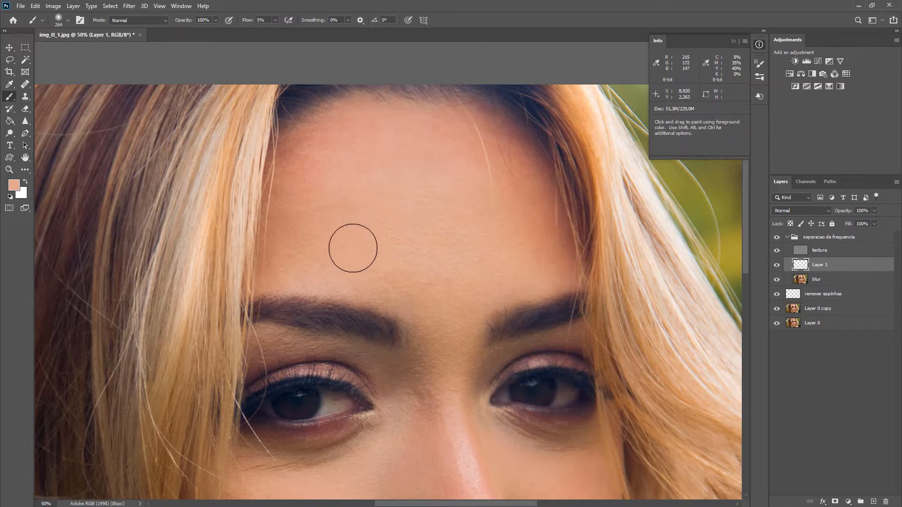
Sample nearby skin tones and brush them at 5% flow over the left side of the forehead on the new layer.
mouse_move(352, 246)
left_mouse_down()
mouse_move(361, 245)
mouse_move(371, 142)
mouse_move(364, 238)
mouse_move(379, 46)
mouse_move(360, 234)
mouse_move(351, 233)
left_mouse_up()
key("ctrl+minus")
key("ctrl+minus")
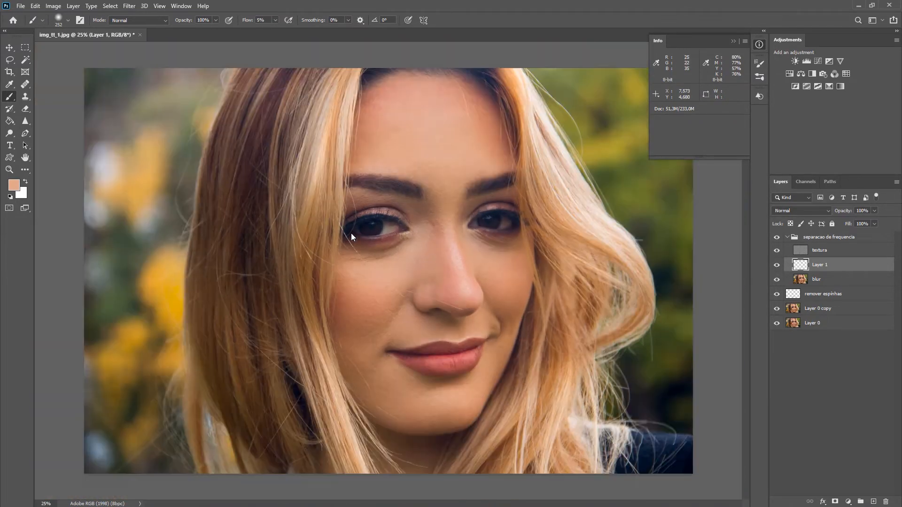
key("space")
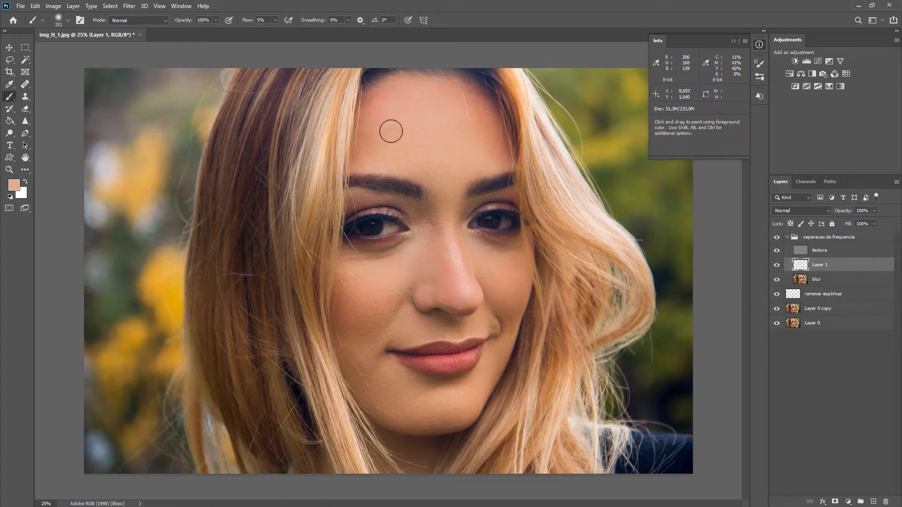
key("alt")
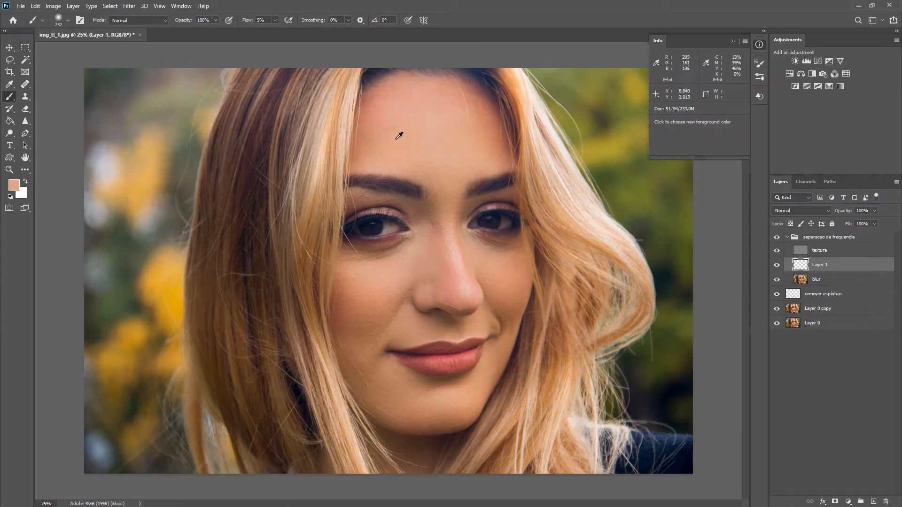
left_click(396, 139, "alt")
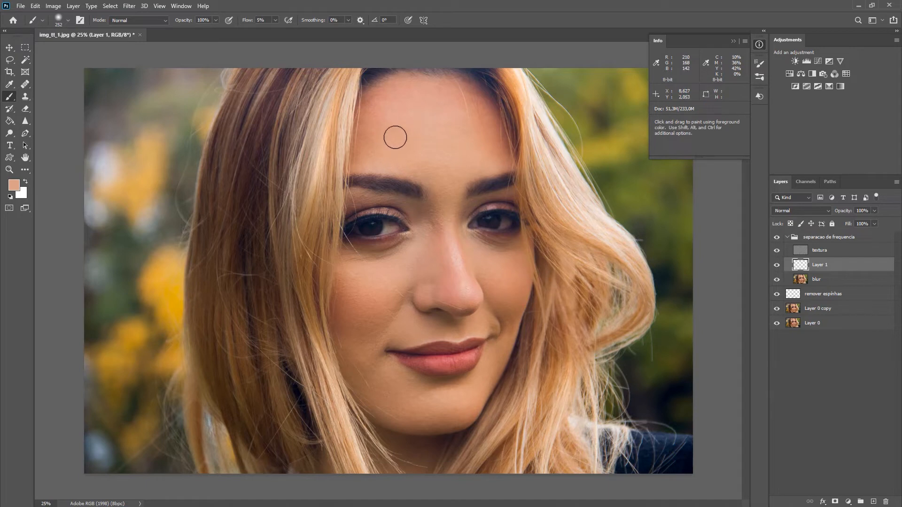
key("alt")
left_click(376, 135, "alt")
mouse_move(376, 139)
left_mouse_down()
mouse_move(381, 117)
mouse_move(397, 125)
mouse_move(385, 101)
mouse_move(401, 106)
mouse_move(404, 94)
mouse_move(429, 161)
mouse_move(448, 176)
mouse_move(469, 170)
mouse_move(441, 104)
left_mouse_up()
Keep resampling adjacent skin tones and blend them over the upper and central forehead.
key("alt")
left_click(381, 114, "alt")
left_click(400, 117, "alt")
left_click(389, 112, "alt")
left_click(401, 99, "alt")
left_click(418, 105, "alt")
left_click(417, 126, "alt")
left_click(421, 144, "alt")
Resample skin tones and blend them from just above the eyebrows across the right side of the forehead.
left_click(429, 162, "alt")
left_click(428, 167, "alt")
left_click(450, 178, "alt")
left_click(476, 161, "alt")
left_click(462, 143, "alt")
left_click(455, 136, "alt")
left_click(449, 121, "alt")
left_click(445, 104, "alt")
left_click(478, 133, "alt")
left_click_drag(477, 137, 476, 139)
left_click(482, 136, "alt")
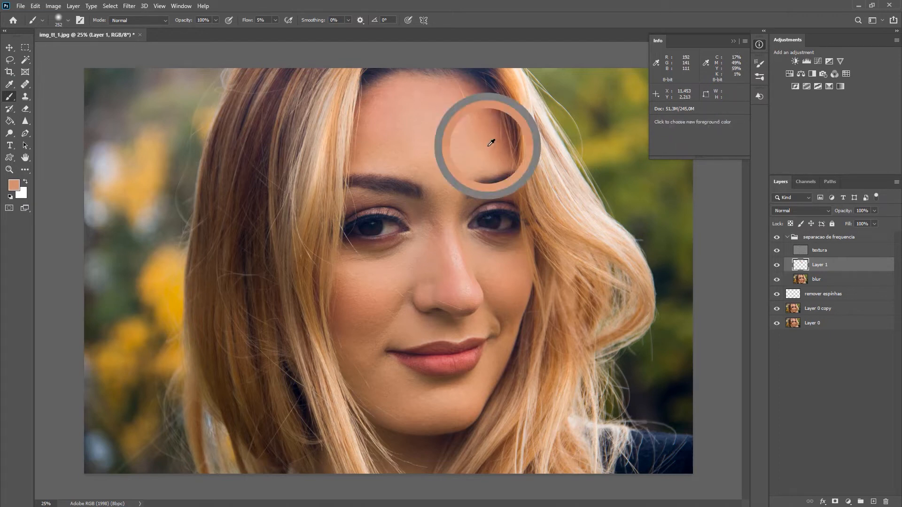
left_click(488, 132, "alt")
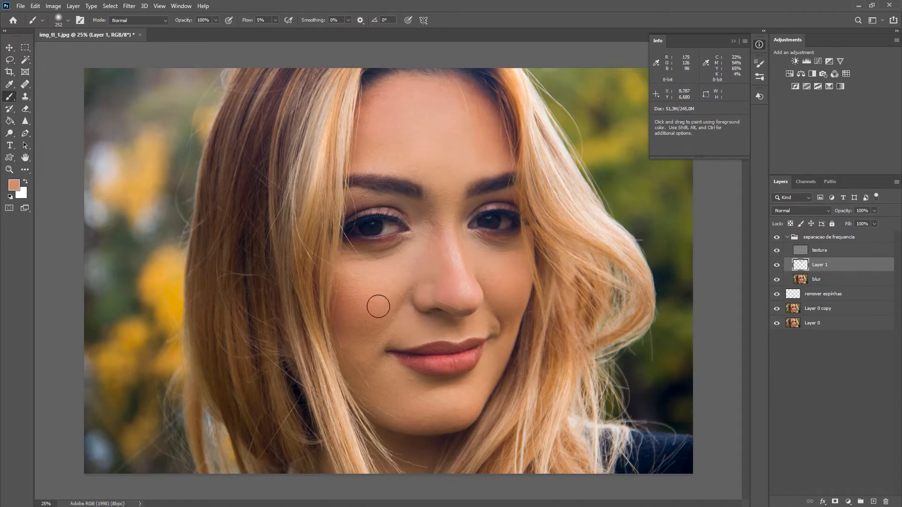
left_click_drag(500, 316, 506, 310)
mouse_move(453, 403)
left_mouse_down()
mouse_move(438, 403)
mouse_move(457, 395)
mouse_move(449, 394)
left_mouse_up()
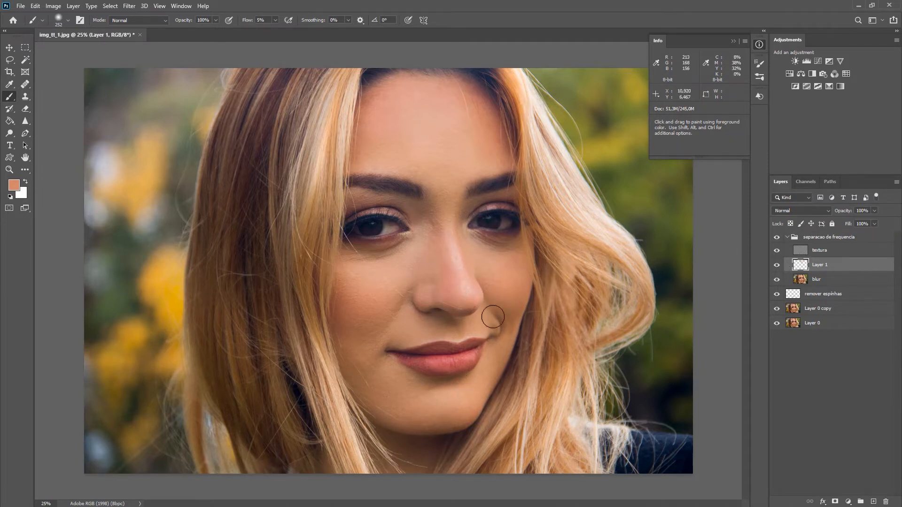
Select the textura layer inside the separacao de frequencia group to work on the stray hair across the nose.
left_click(777, 266)
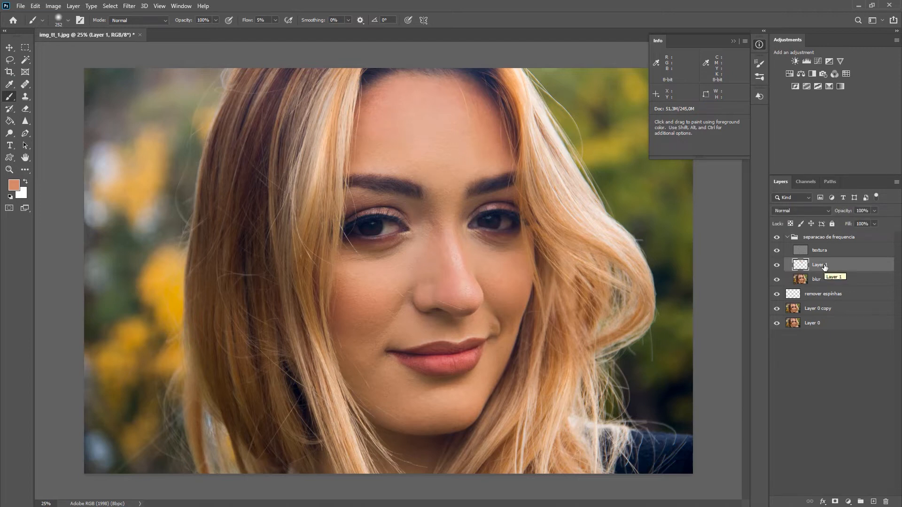
left_click(800, 238)
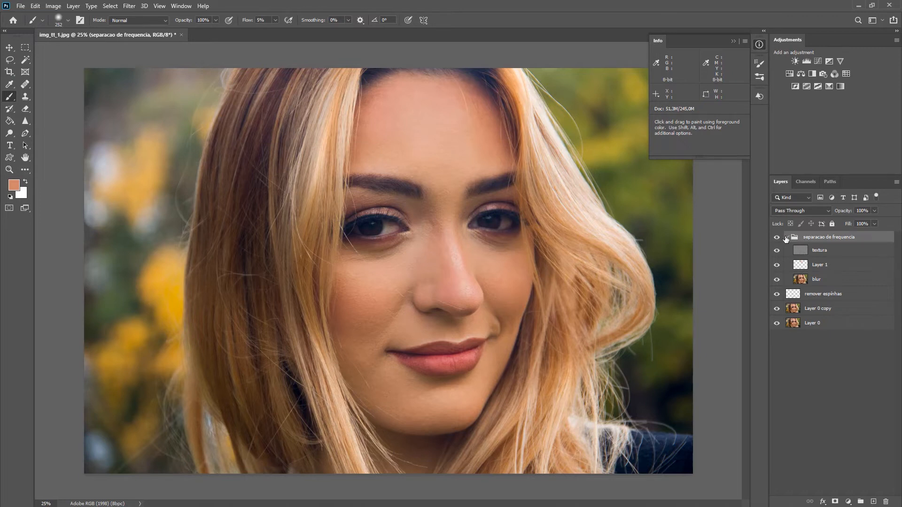
left_click(805, 256)
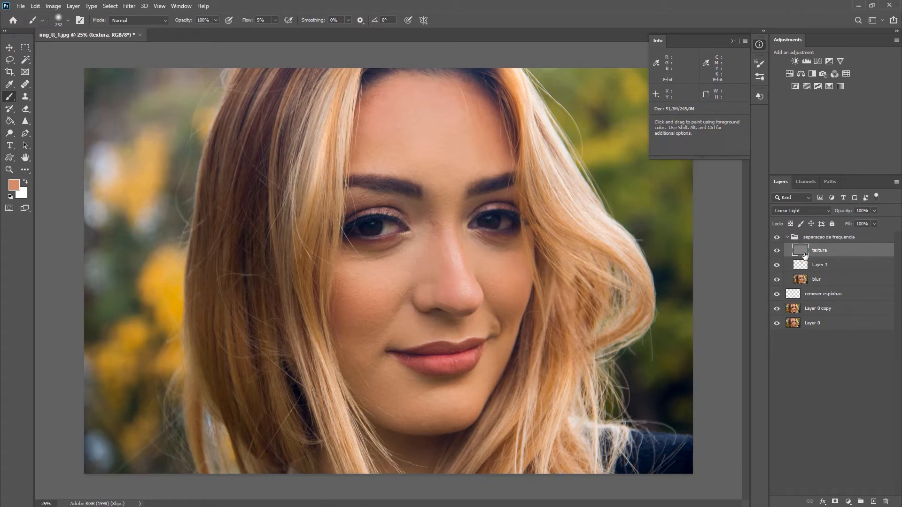
key("ctrl+plus")
key("ctrl+plus")
key("ctrl+plus")
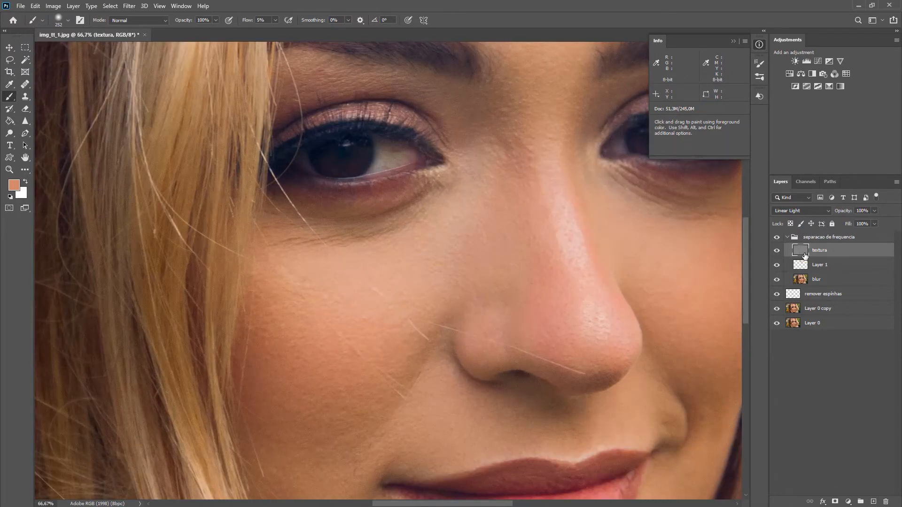
left_click_drag(556, 342, 482, 268)
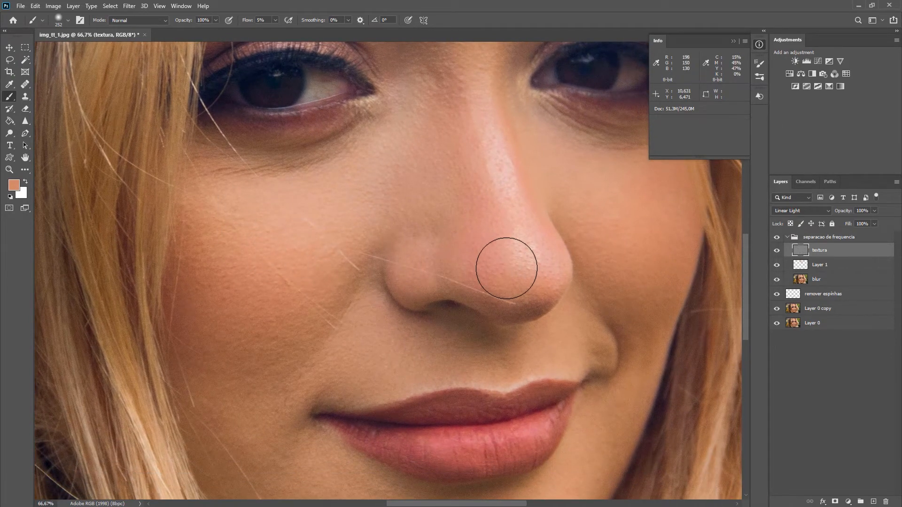
scroll(479, 265, "up", 2)
left_click_drag(614, 261, 441, 221)
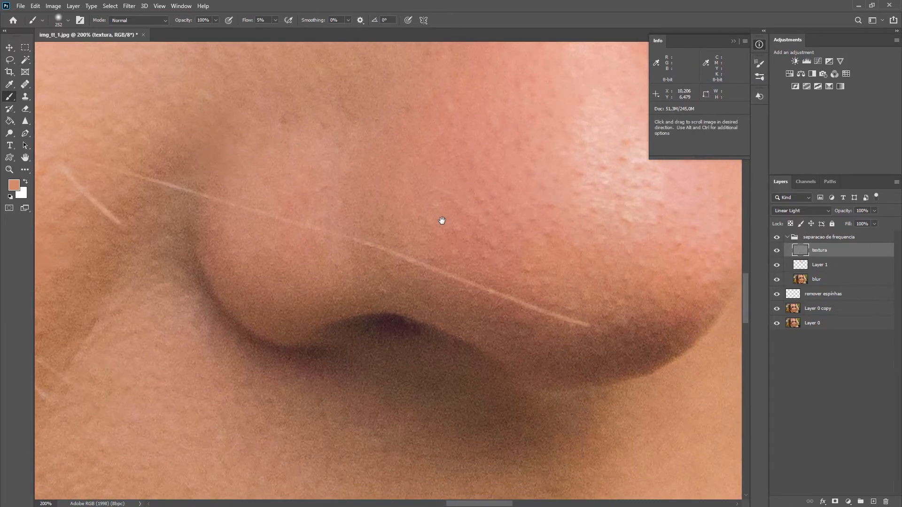
Try to paint a sampled skin colour over the stray hair across the nose on the textura layer.
left_click_drag(555, 288, 445, 312)
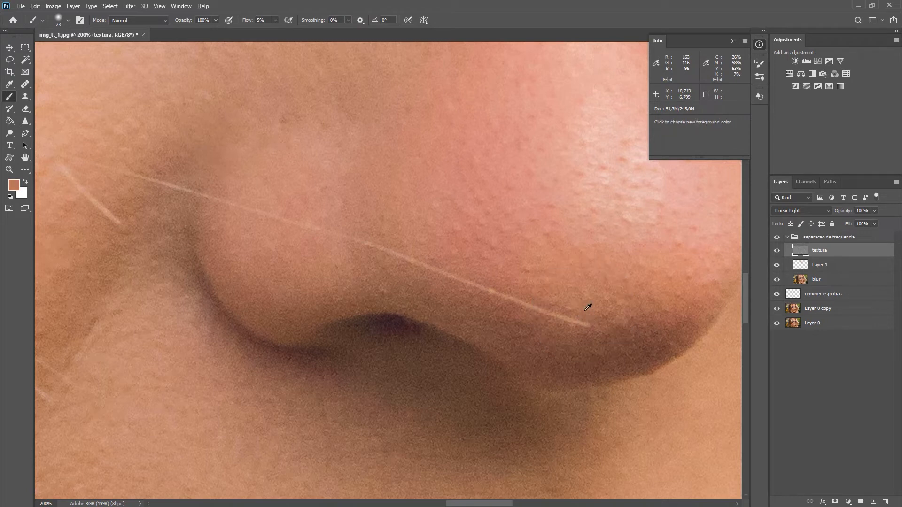
left_click_drag(579, 323, 546, 316)
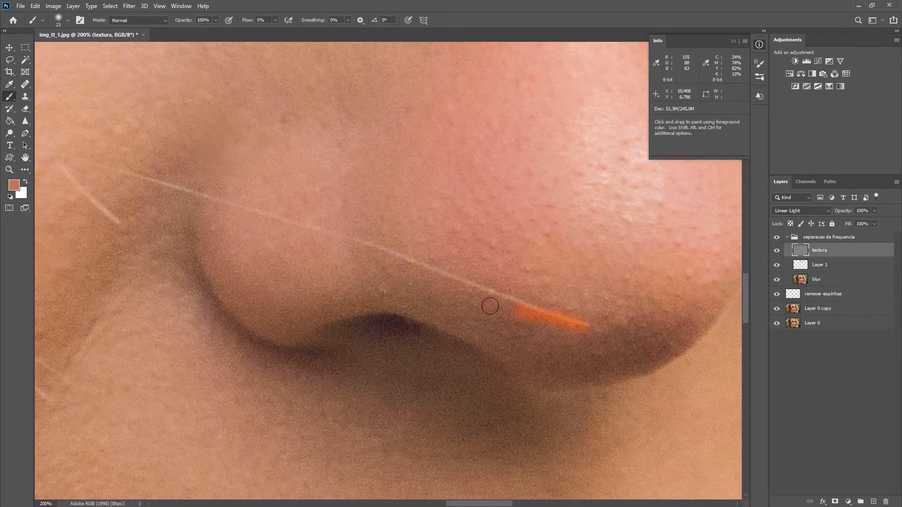
key("ctrl+z")
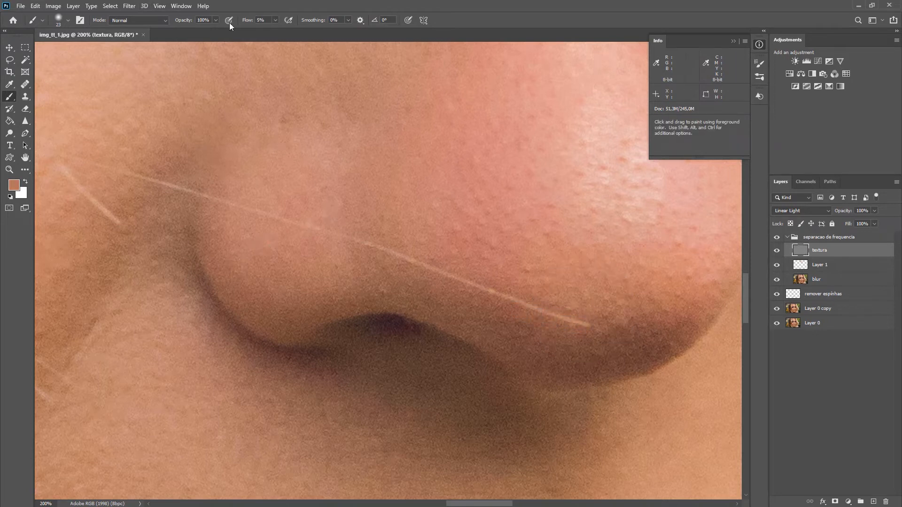
Switch to the Healing Brush, reduce its size to 19 and set it to sample only the current layer.
left_click_drag(246, 22, 488, 22)
left_click(27, 85)
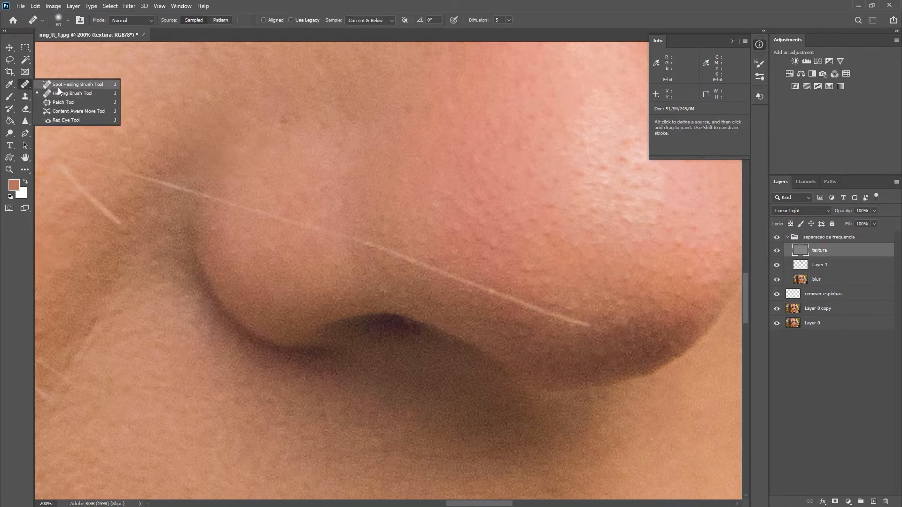
left_click(60, 95)
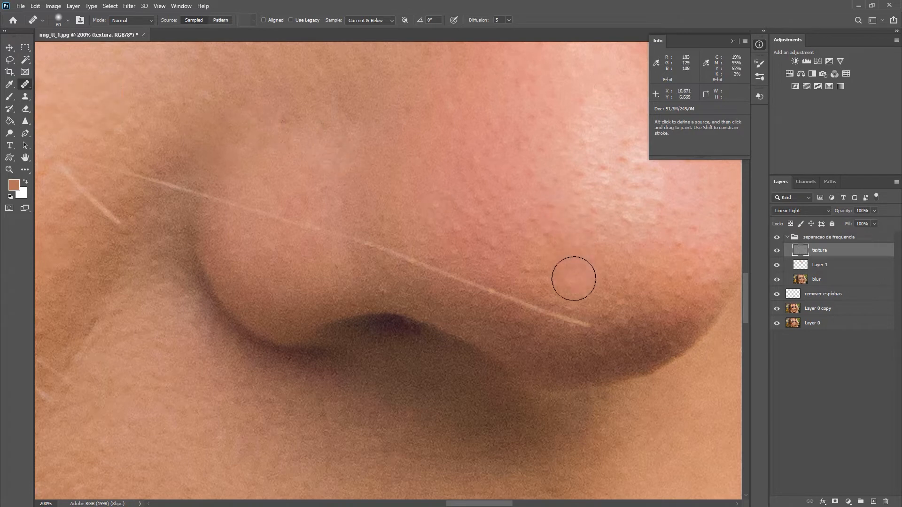
left_click_drag(573, 278, 549, 273)
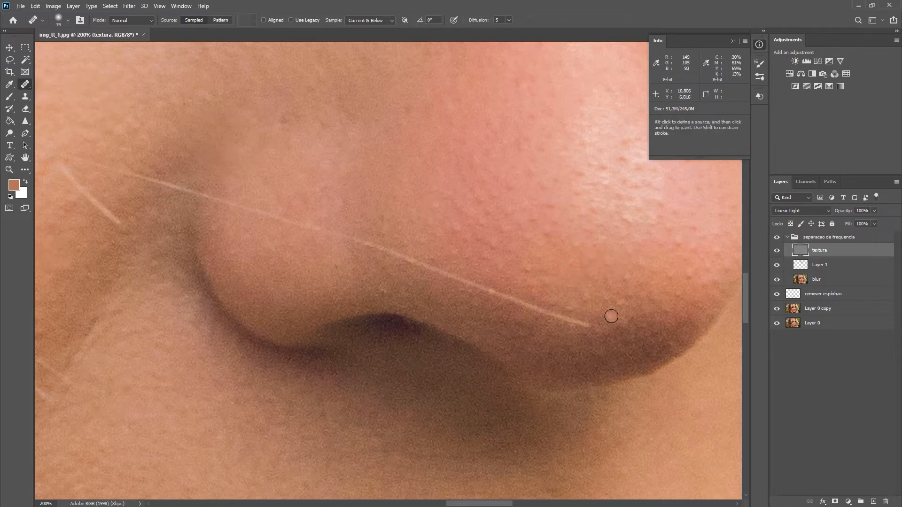
left_click(581, 309, "alt")
left_click_drag(580, 319, 525, 305)
left_click(377, 21)
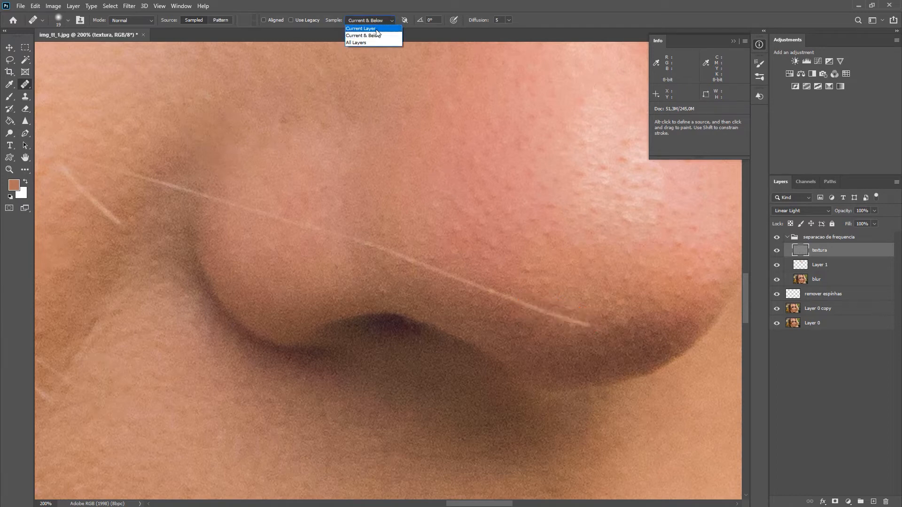
left_click(375, 29)
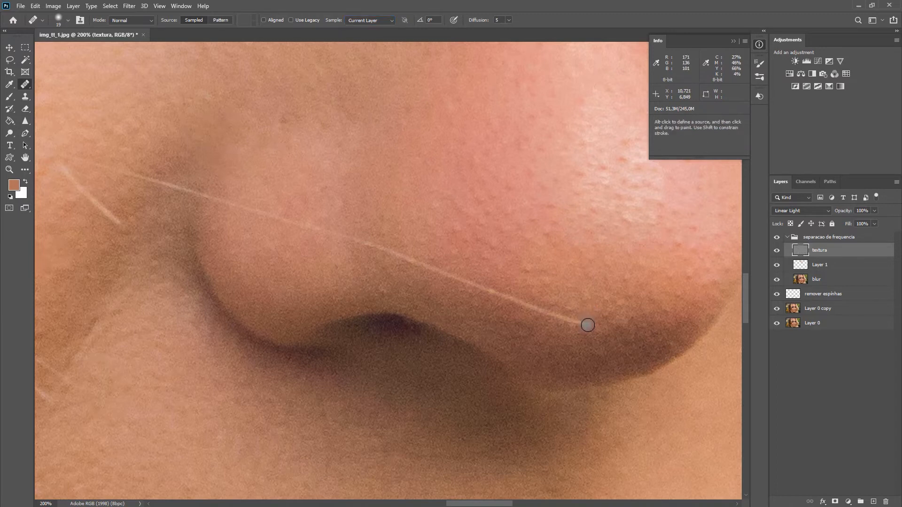
Sample clean skin texture nearby and heal the end of the stray hair close to the nose tip.
left_click_drag(587, 325, 491, 292)
left_click(530, 300, "alt")
key("ctrl+z")
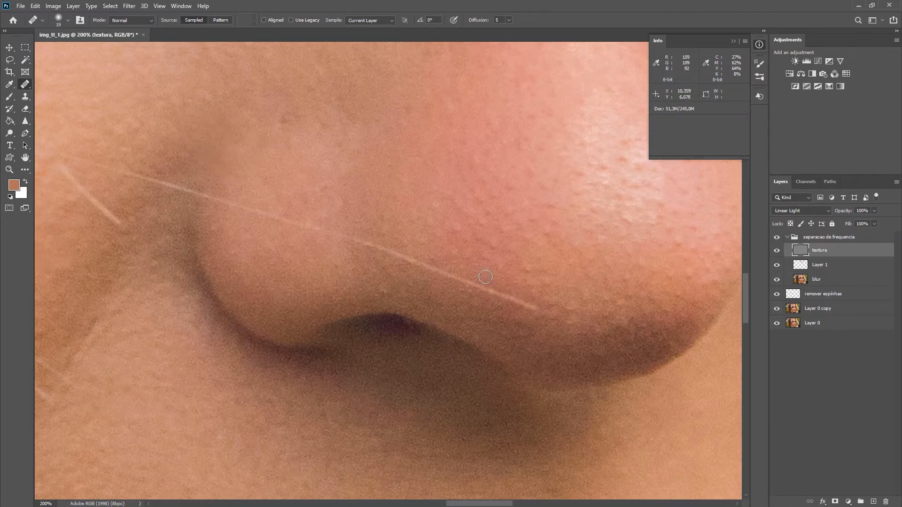
key("ctrl+plus")
key("ctrl+plus")
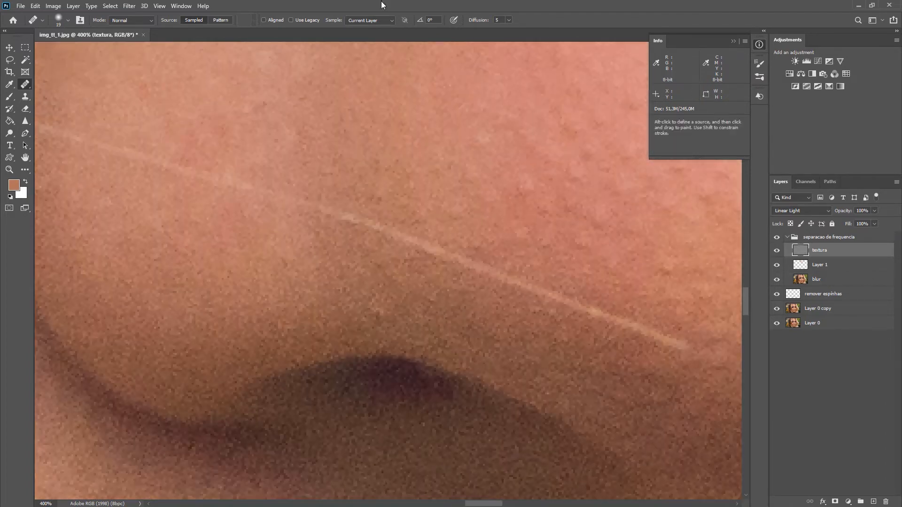
left_click_drag(631, 316, 411, 228)
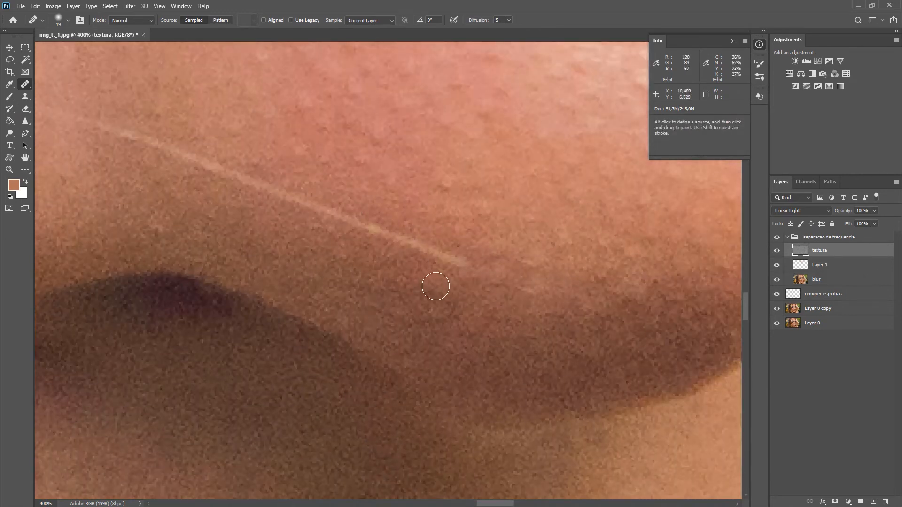
mouse_move(453, 282)
left_mouse_down()
mouse_move(426, 249)
mouse_move(372, 245)
mouse_move(393, 240)
mouse_move(366, 233)
mouse_move(363, 244)
mouse_move(386, 241)
mouse_move(456, 291)
left_mouse_up()
left_click(455, 275, "alt")
left_click(386, 248, "alt")
left_click(441, 239, "alt")
left_click_drag(442, 256, 436, 254)
Keep resampling adjacent texture and heal the stray hair in short strokes along the skin above the nostril.
left_click(367, 248, "alt")
left_click_drag(362, 230, 340, 219)
left_click(315, 227, "alt")
left_click_drag(322, 215, 297, 205)
left_click(245, 196, "alt")
mouse_move(254, 180)
left_mouse_down()
mouse_move(199, 192)
mouse_move(203, 166)
left_mouse_up()
left_click(199, 192, "alt")
left_click(181, 169, "alt")
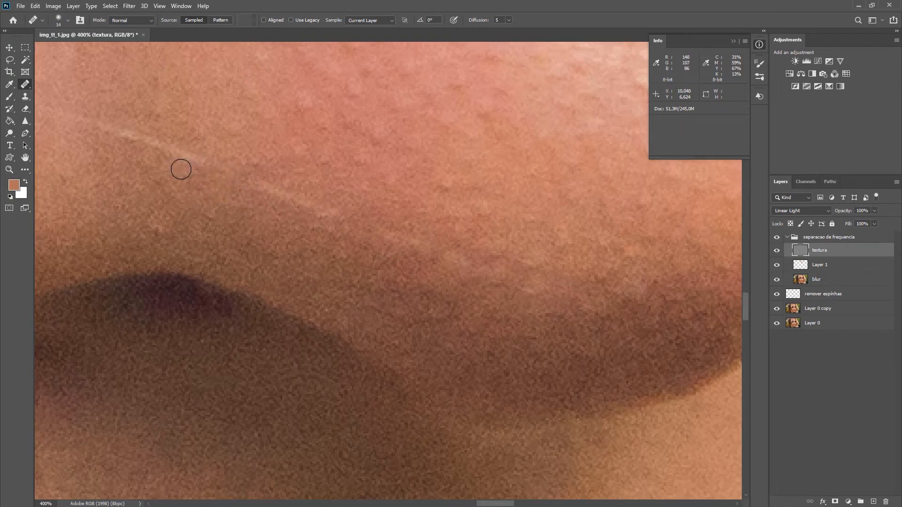
Enlarge the Healing Brush to 22 and retouch the texture along the underside of the nose tip.
key("ctrl+minus")
key("ctrl+minus")
key("ctrl+minus")
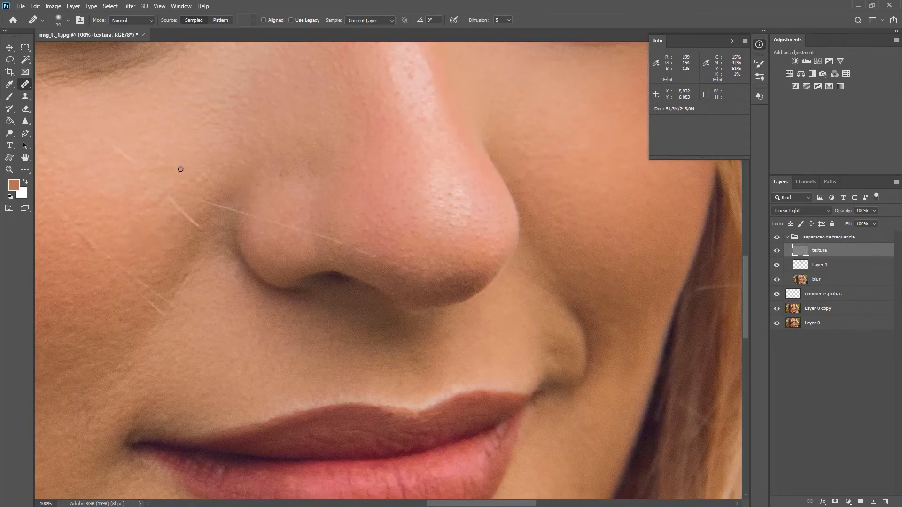
key("ctrl+plus")
key("ctrl+minus")
right_click(393, 276, "alt")
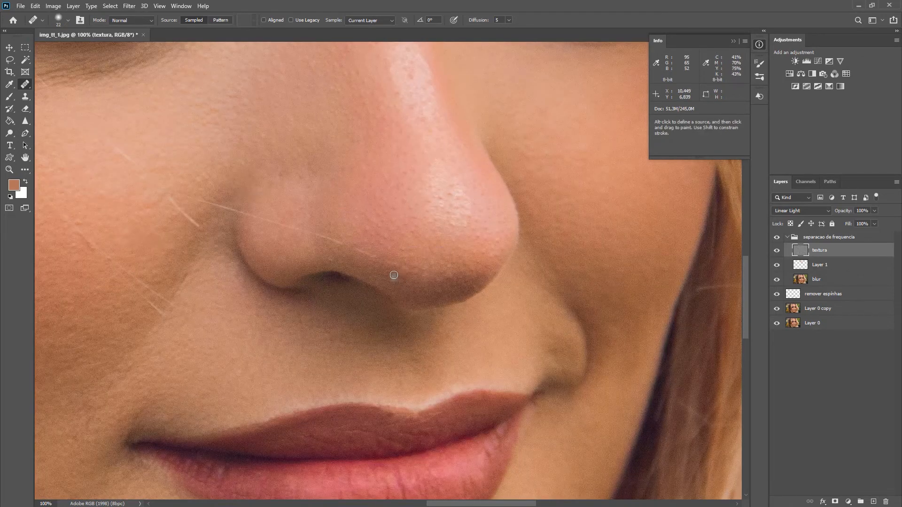
left_click(393, 276, "alt")
left_click(394, 270)
Heal the remaining stray hair across the side of the nose, resampling clean texture around it.
mouse_move(348, 229)
left_mouse_down()
mouse_move(331, 239)
mouse_move(339, 229)
mouse_move(344, 243)
mouse_move(336, 230)
mouse_move(317, 237)
mouse_move(319, 219)
mouse_move(326, 238)
mouse_move(265, 216)
mouse_move(307, 228)
mouse_move(278, 210)
mouse_move(340, 240)
mouse_move(320, 254)
mouse_move(311, 248)
mouse_move(318, 237)
mouse_move(308, 247)
mouse_move(307, 229)
mouse_move(304, 246)
mouse_move(299, 234)
mouse_move(276, 239)
left_mouse_up()
left_click(320, 228, "alt")
left_click(264, 213, "alt")
left_click(293, 221, "alt")
left_click(320, 247, "alt")
left_click(317, 237, "alt")
left_click(302, 239, "alt")
left_click(299, 234, "alt")
left_click(287, 230, "alt")
left_click(276, 234, "alt")
left_click(269, 232, "alt")
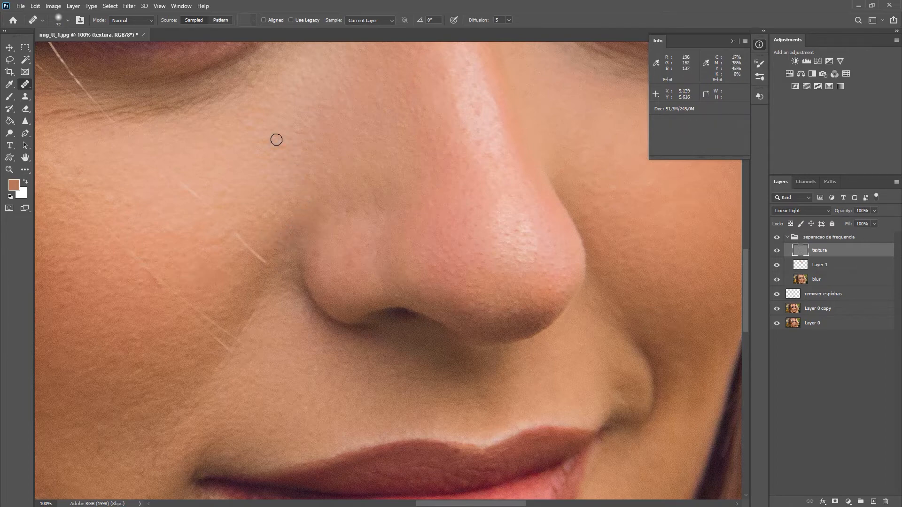
Hide and show the textura layer to check its contribution to the whole portrait.
key("ctrl+minus")
key("ctrl+minus")
key("ctrl+minus")
key("ctrl+minus")
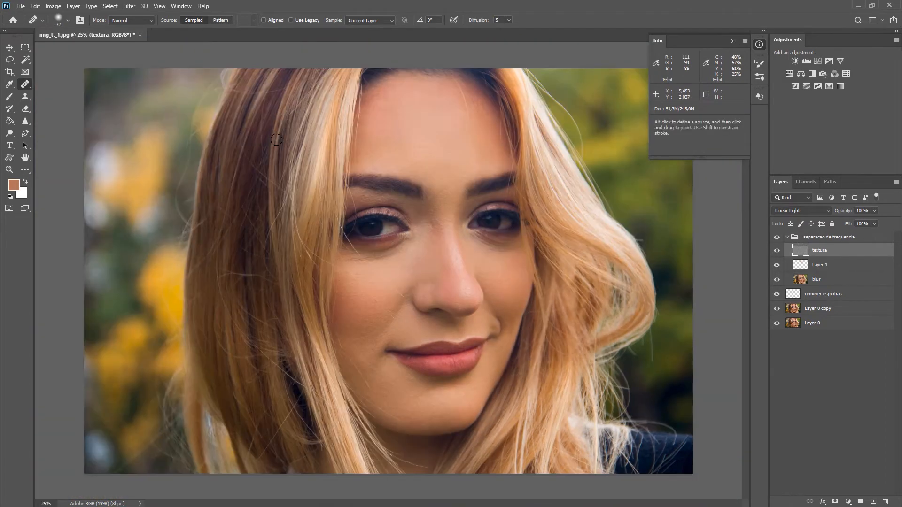
left_click(777, 251)
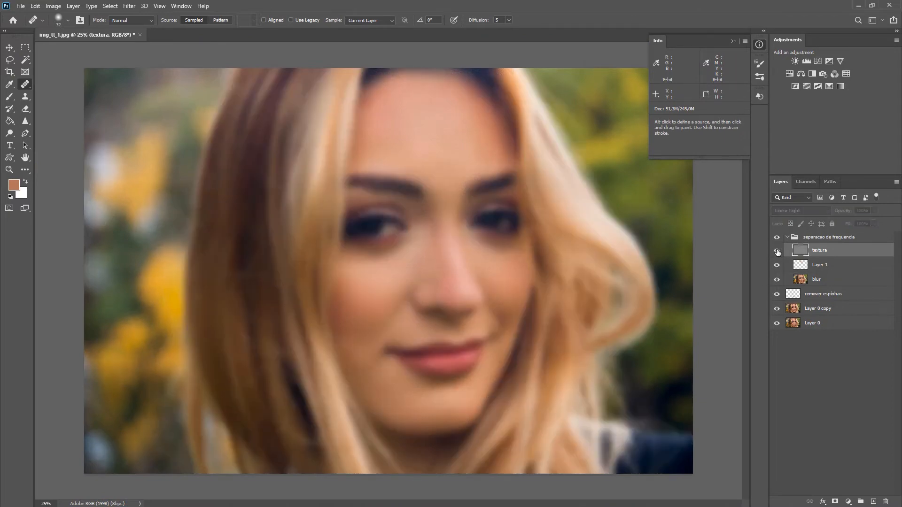
left_click(777, 251)
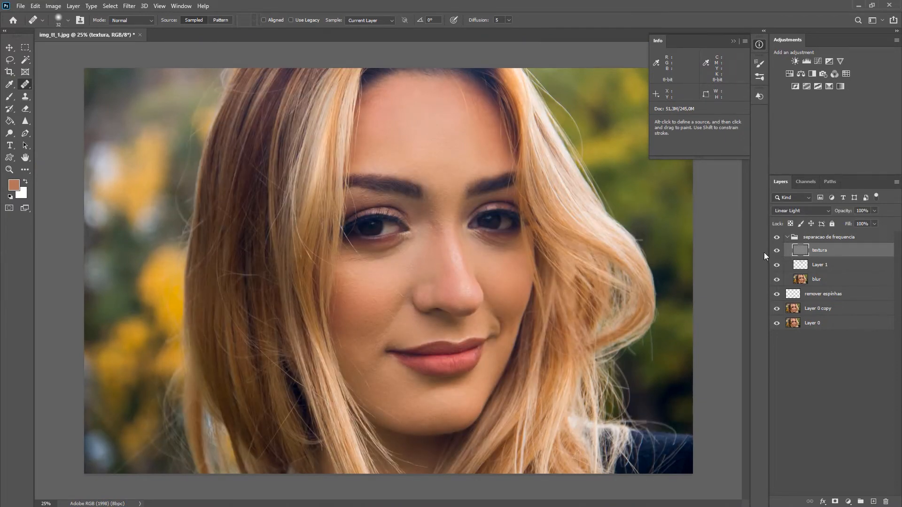
Collapse the separacao de frequencia group and toggle its visibility to compare the portrait before and after retouching.
left_click(787, 237)
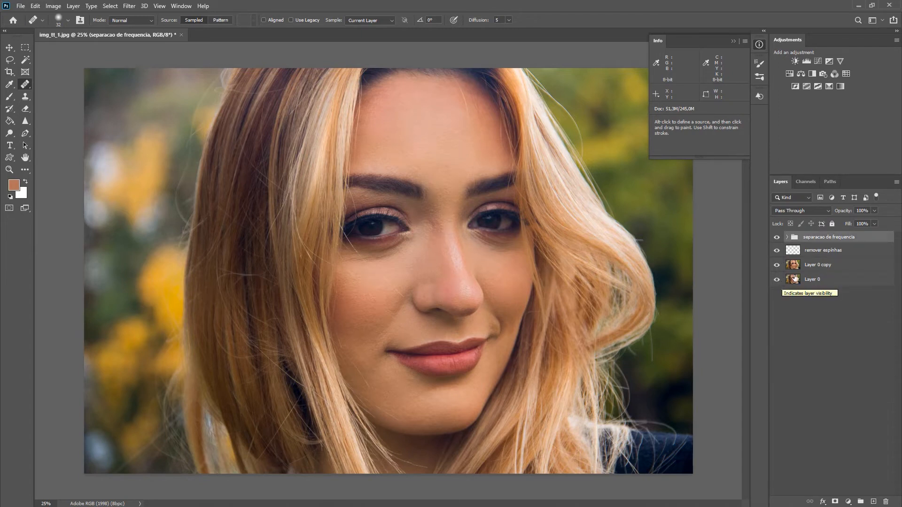
left_click(805, 253)
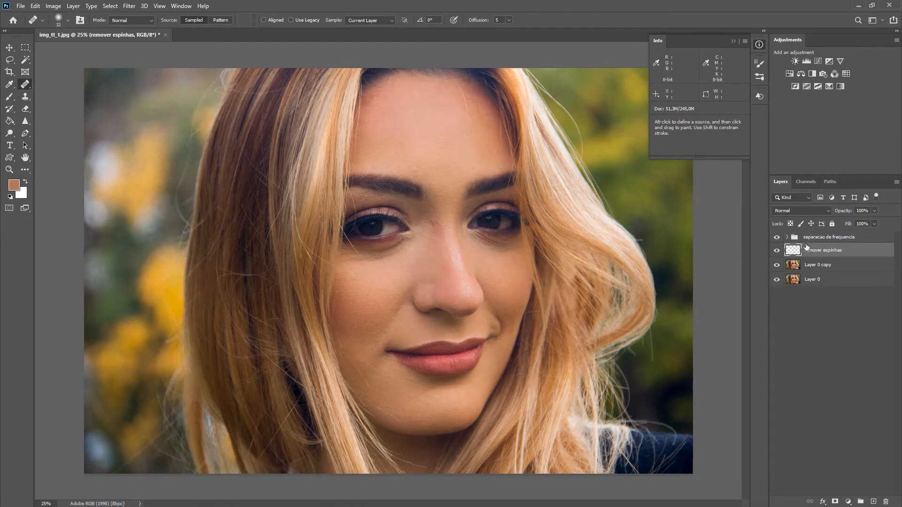
left_click(789, 240)
left_click(777, 237)
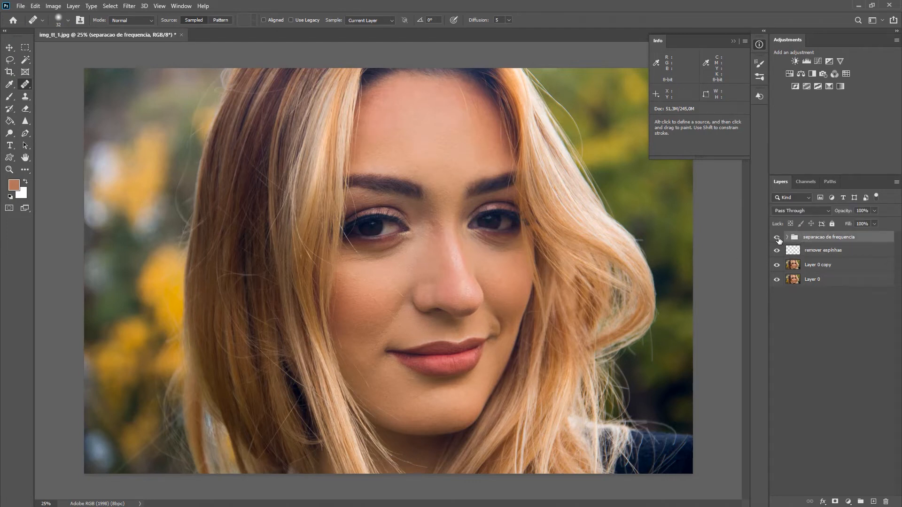
left_click(777, 237)
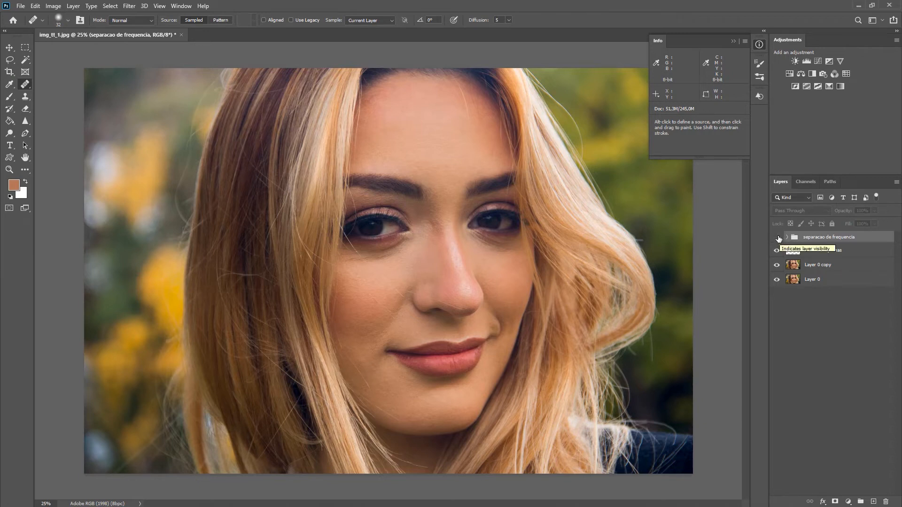
left_click(776, 237)
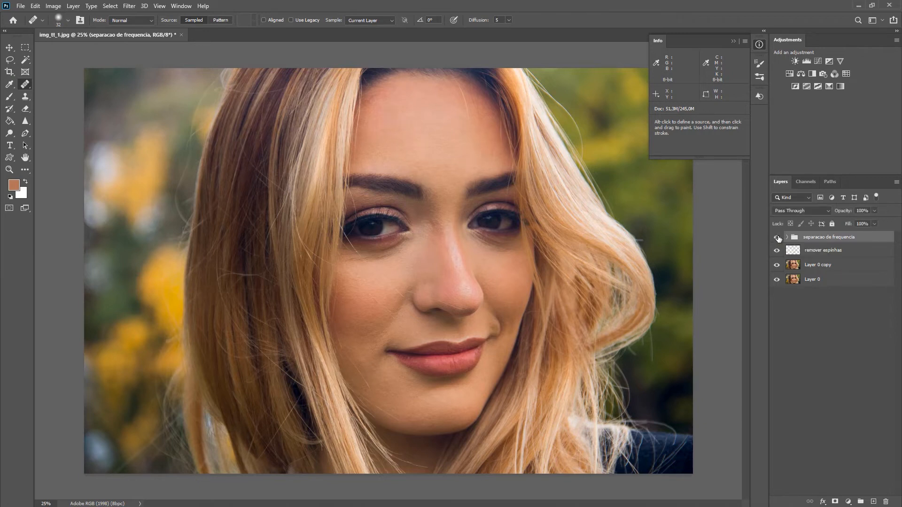
left_click(777, 237)
left_click(777, 237)
left_click(777, 238)
left_click(777, 238)
left_click(777, 238)
Add a Curves adjustment layer above the separacao de frequencia group and name it luz.
left_click(848, 502)
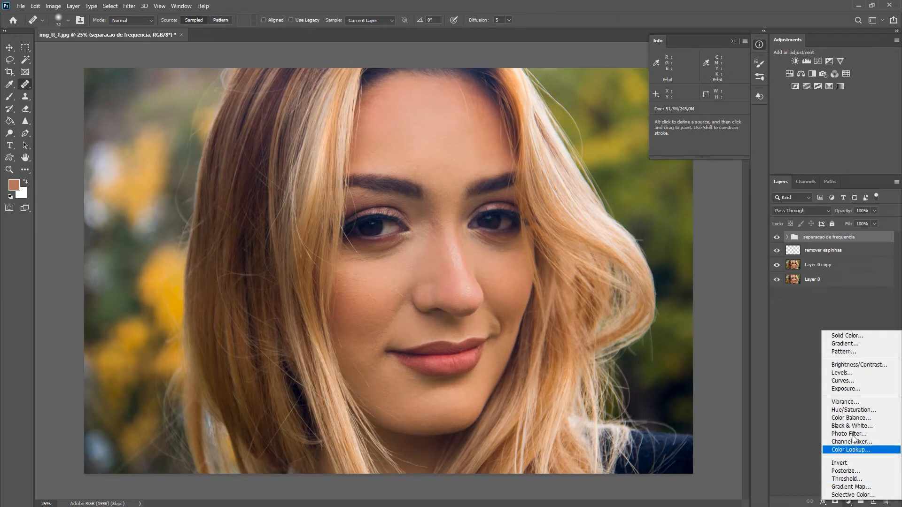
left_click(851, 381)
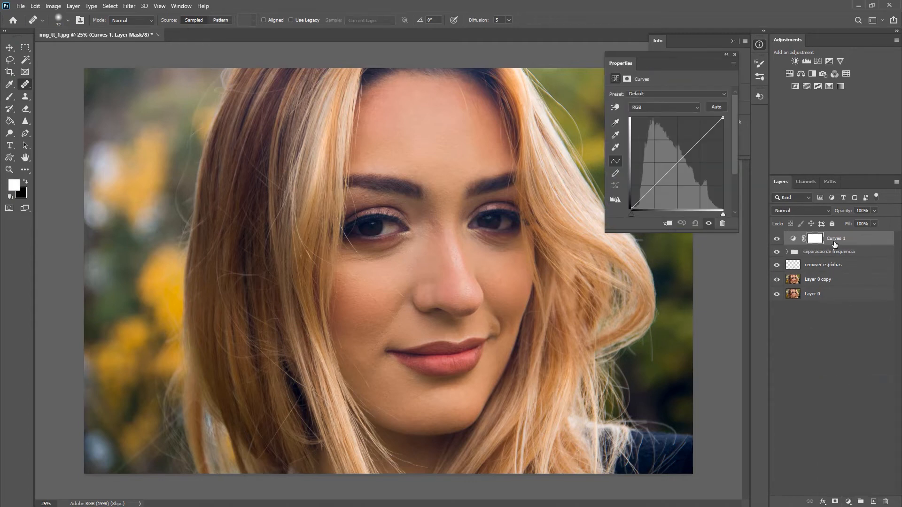
double_click(832, 241)
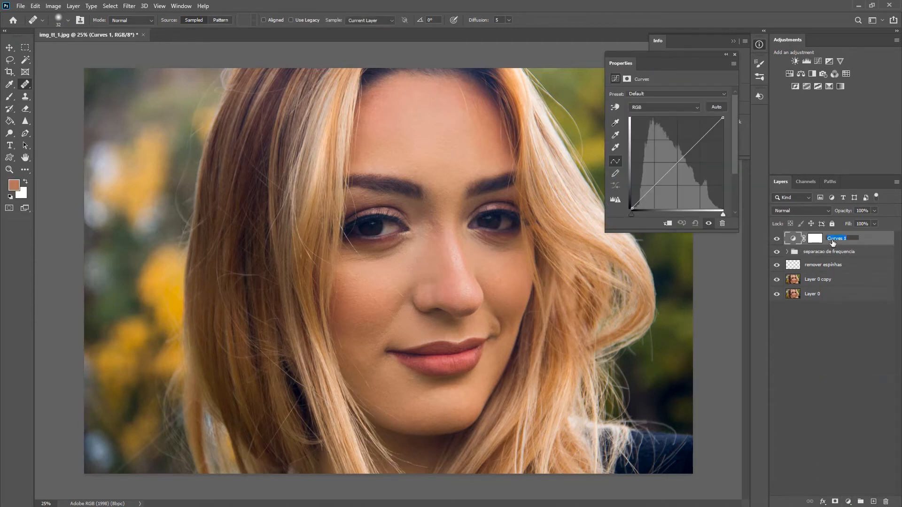
key("BackSpace")
type("luz")
key("Return")
Raise the midtones of the luz curve slightly to brighten the image and invert its layer mask to black.
left_click_drag(677, 162, 675, 160)
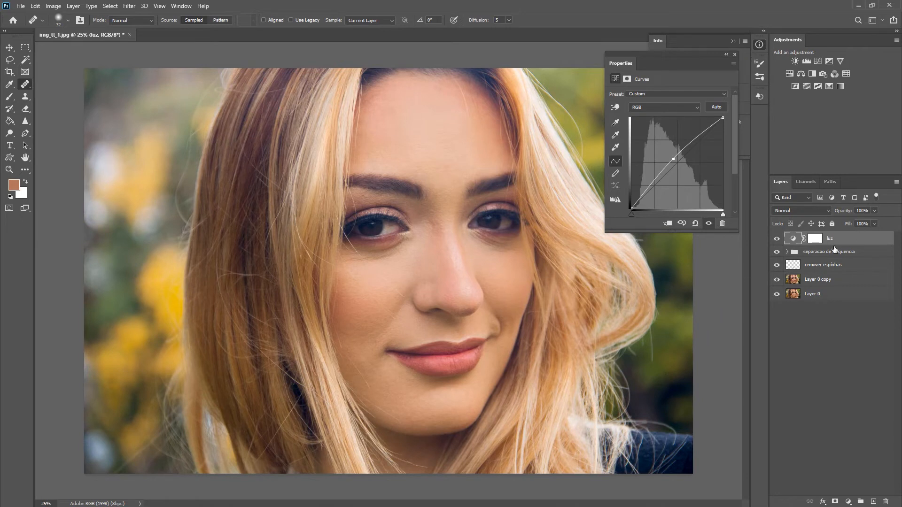
left_click(819, 242)
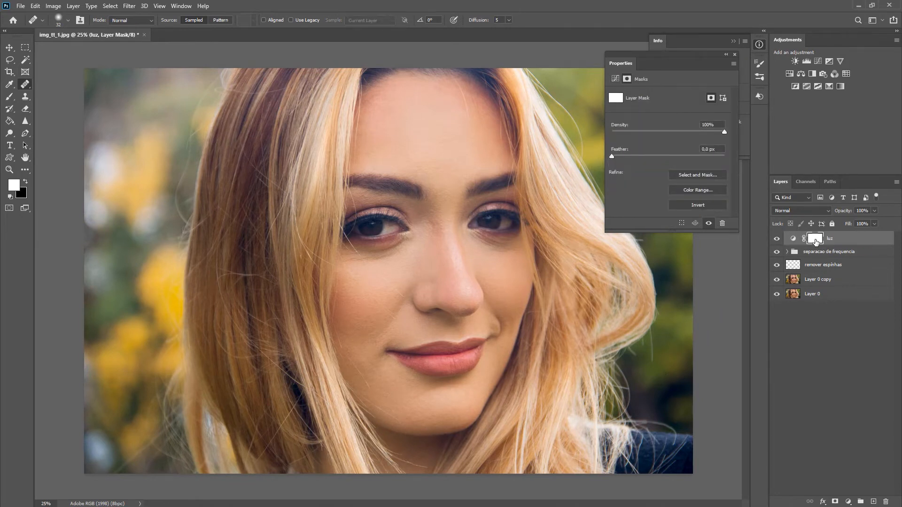
key("ctrl+i")
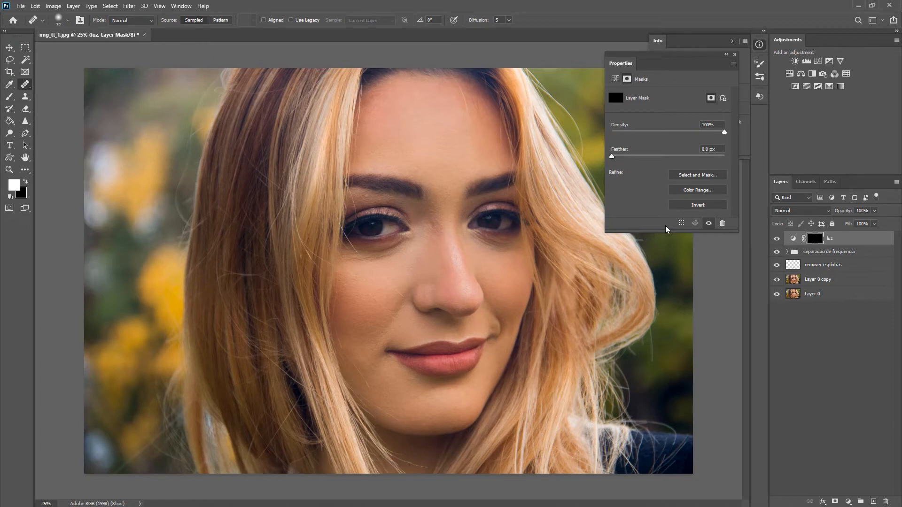
Set up the Brush tool with white, a larger soft tip and 10% flow for painting on the luz mask.
key("b")
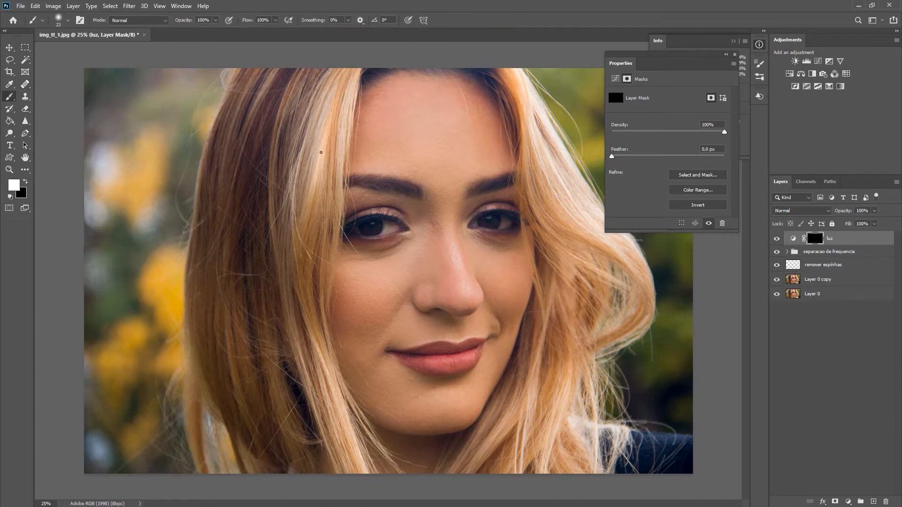
right_click(11, 97)
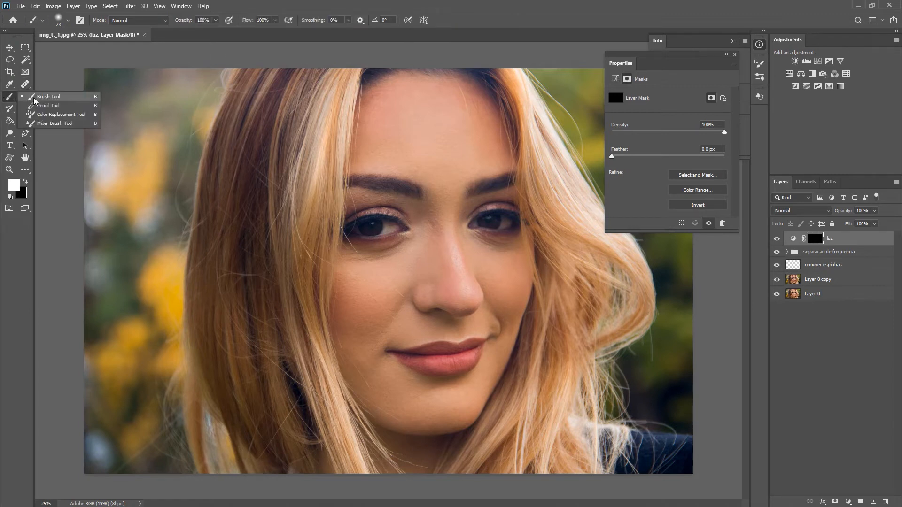
left_click(33, 98)
left_click_drag(387, 204, 405, 205)
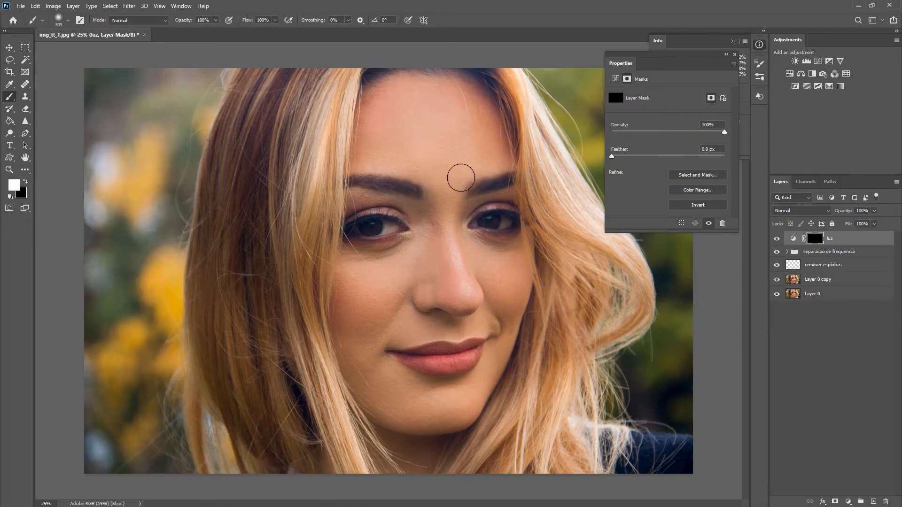
left_click_drag(449, 174, 452, 174)
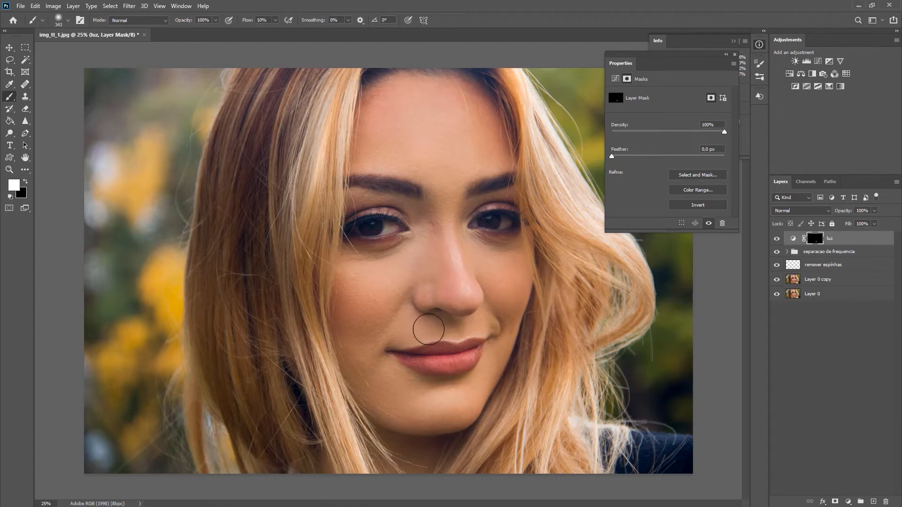
Paint white on the luz mask along the edge of the upper lip to add a highlight.
key("ctrl+plus")
key("ctrl+plus")
key("ctrl+plus")
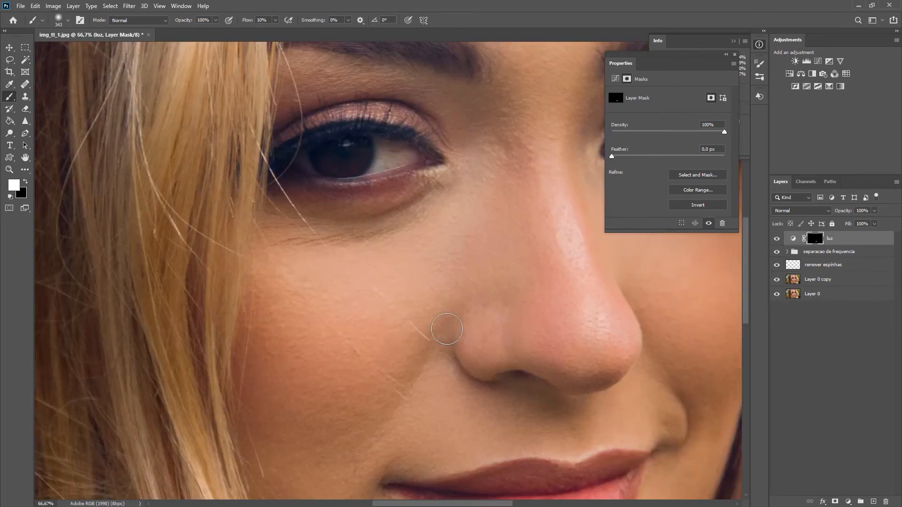
left_click_drag(549, 382, 493, 234)
left_click_drag(550, 301, 504, 307)
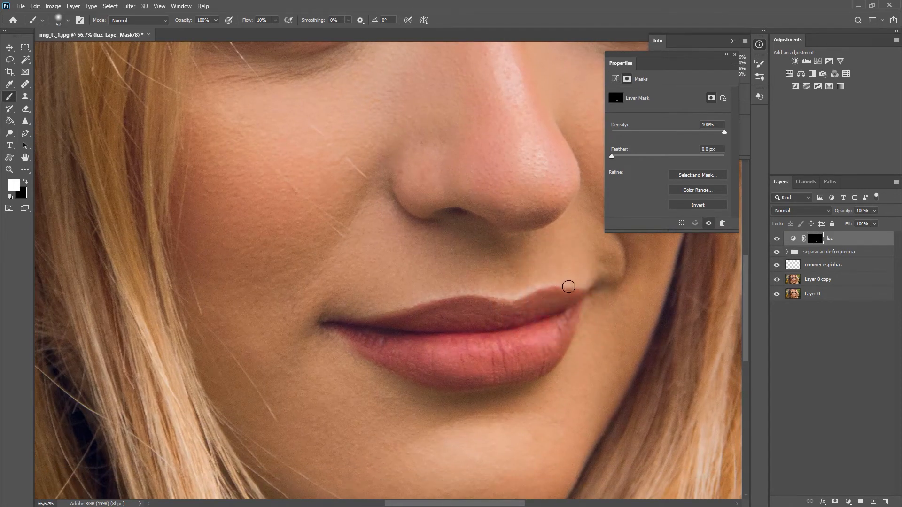
mouse_move(574, 286)
left_mouse_down()
mouse_move(446, 296)
mouse_move(348, 310)
left_mouse_up()
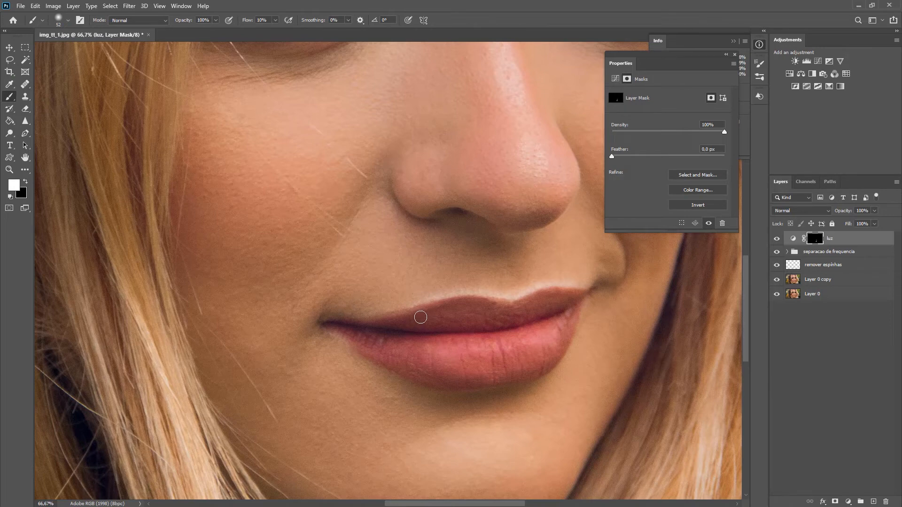
key("x")
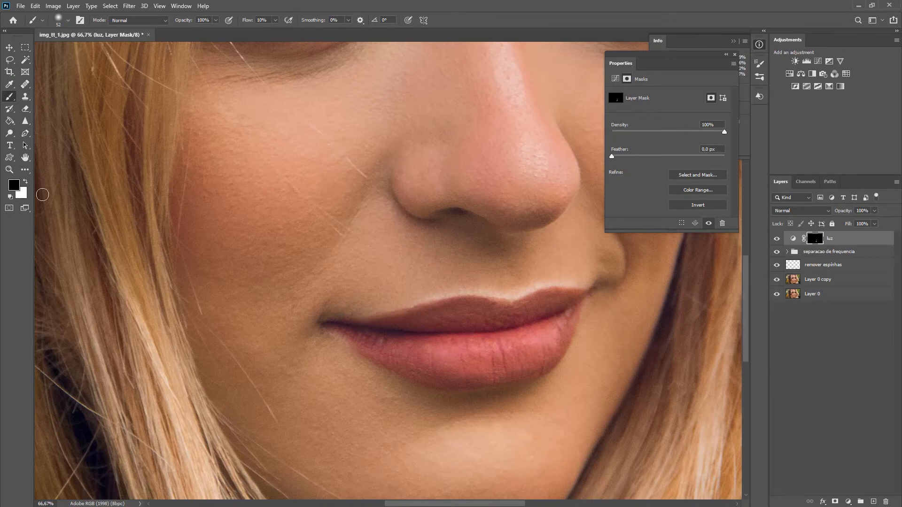
key("x")
scroll(462, 239, "down", 2)
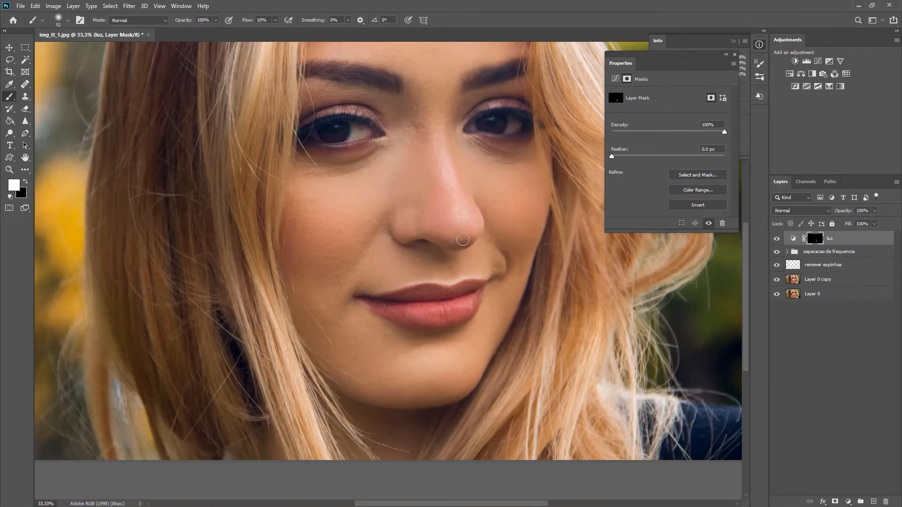
Lower the brush flow to 7% and paint highlights on the luz mask over the nose, under the eyes and on the chin.
left_click_drag(451, 214, 461, 219)
key("x")
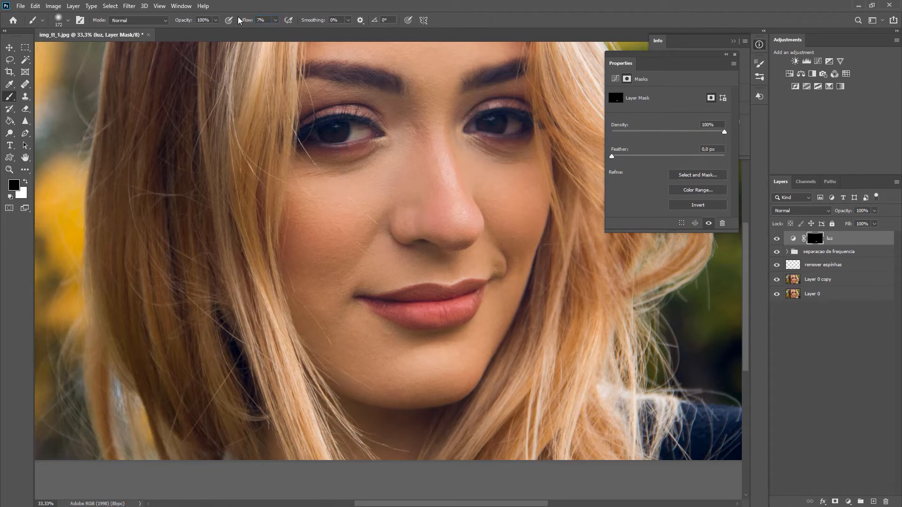
left_click_drag(479, 277, 462, 277)
key("x")
key("x")
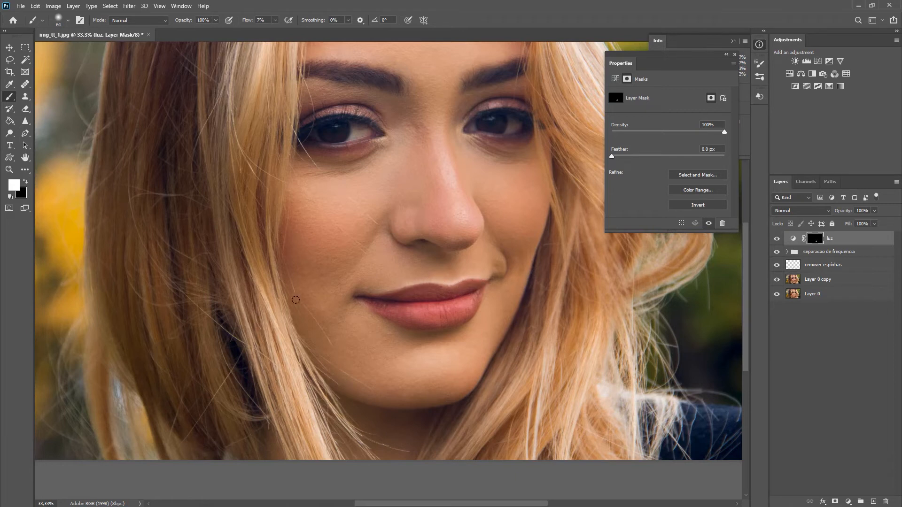
left_click_drag(443, 221, 454, 222)
mouse_move(417, 115)
left_mouse_down()
mouse_move(433, 175)
mouse_move(472, 224)
mouse_move(480, 307)
mouse_move(472, 305)
left_mouse_up()
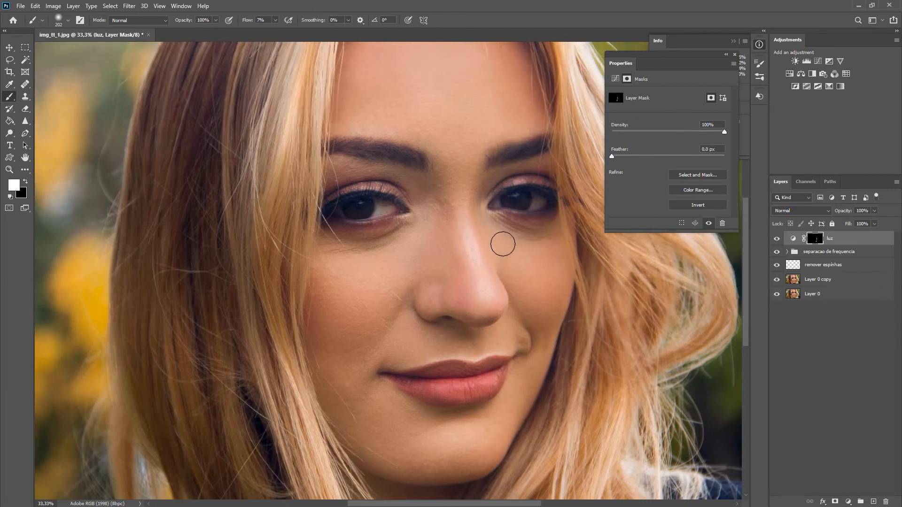
mouse_move(405, 262)
left_mouse_down()
mouse_move(421, 227)
mouse_move(374, 271)
mouse_move(404, 280)
mouse_move(388, 277)
mouse_move(413, 248)
mouse_move(412, 261)
left_mouse_up()
mouse_move(413, 443)
left_mouse_down()
mouse_move(462, 451)
mouse_move(427, 444)
left_mouse_up()
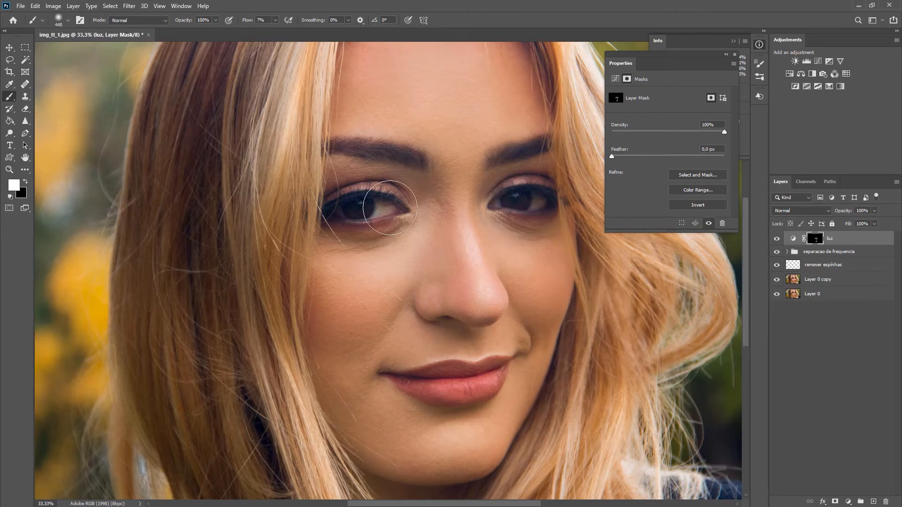
Brighten the forehead and the hair on both sides of the face with large white strokes on the luz mask.
key("ctrl+minus")
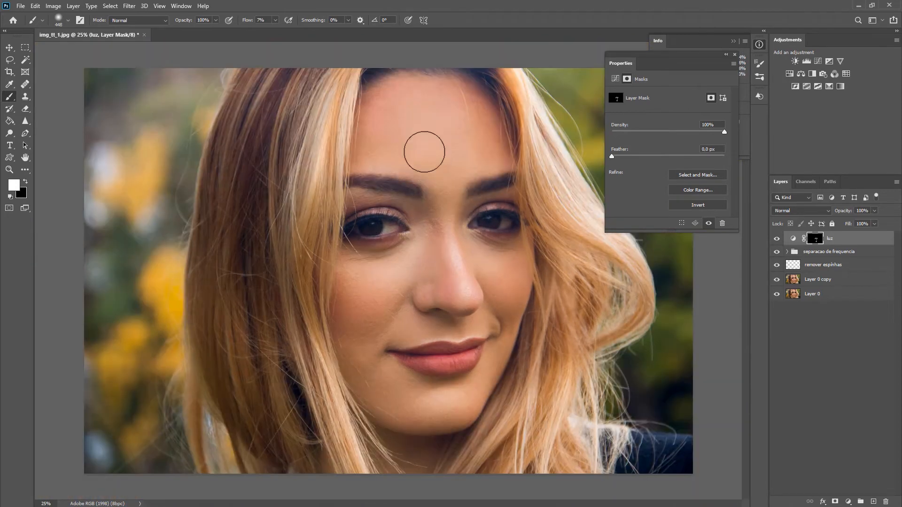
left_click_drag(426, 125, 422, 136)
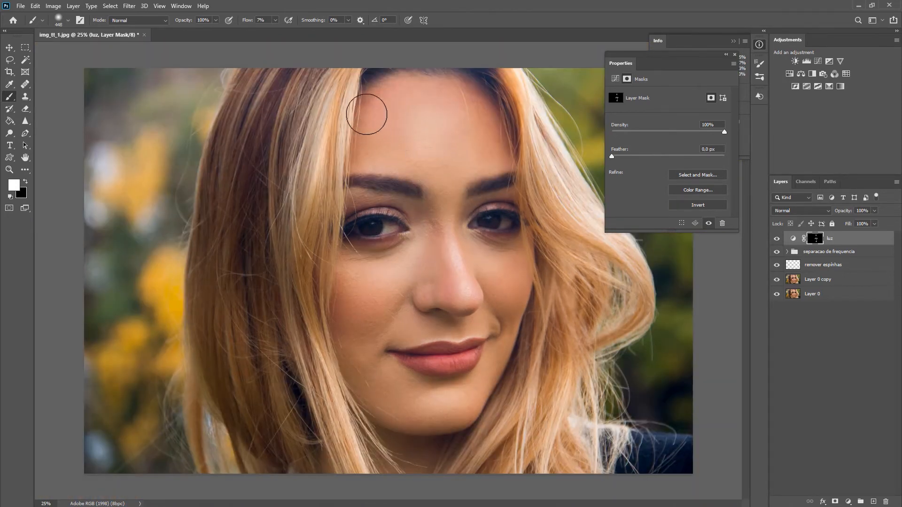
mouse_move(328, 118)
left_mouse_down()
mouse_move(299, 243)
mouse_move(293, 333)
mouse_move(318, 364)
mouse_move(346, 447)
left_mouse_up()
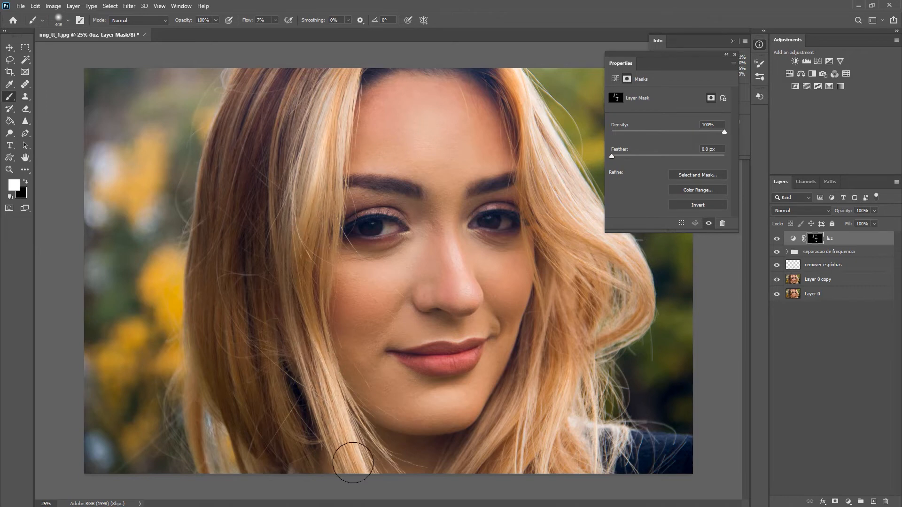
mouse_move(536, 445)
left_mouse_down()
mouse_move(543, 405)
mouse_move(553, 404)
mouse_move(557, 446)
mouse_move(581, 336)
mouse_move(587, 229)
mouse_move(579, 204)
mouse_move(533, 168)
mouse_move(523, 110)
left_mouse_up()
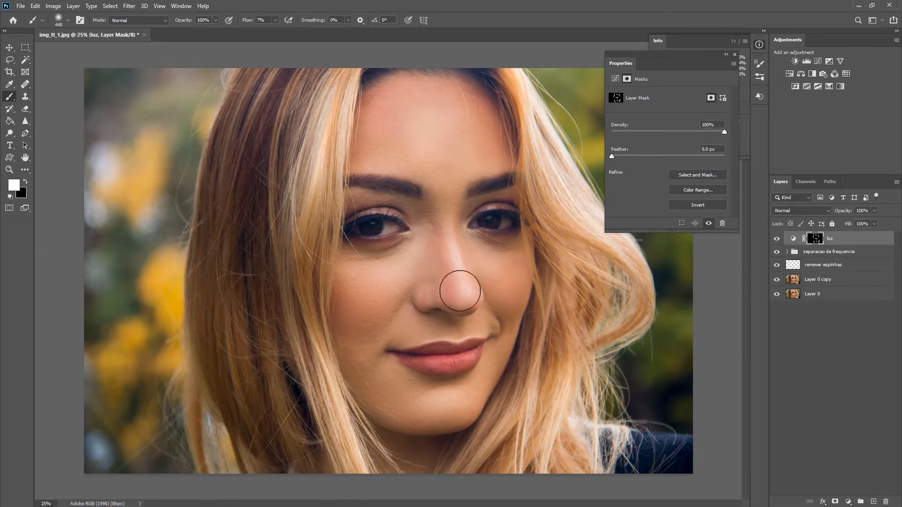
Expand the separacao de frequencia group and select its textura layer for work around the eyes.
left_click_drag(404, 224, 385, 228)
key("ctrl+plus")
key("ctrl+plus")
key("ctrl+plus")
mouse_move(401, 172)
left_mouse_down()
mouse_move(339, 172)
mouse_move(406, 159)
mouse_move(383, 162)
left_mouse_up()
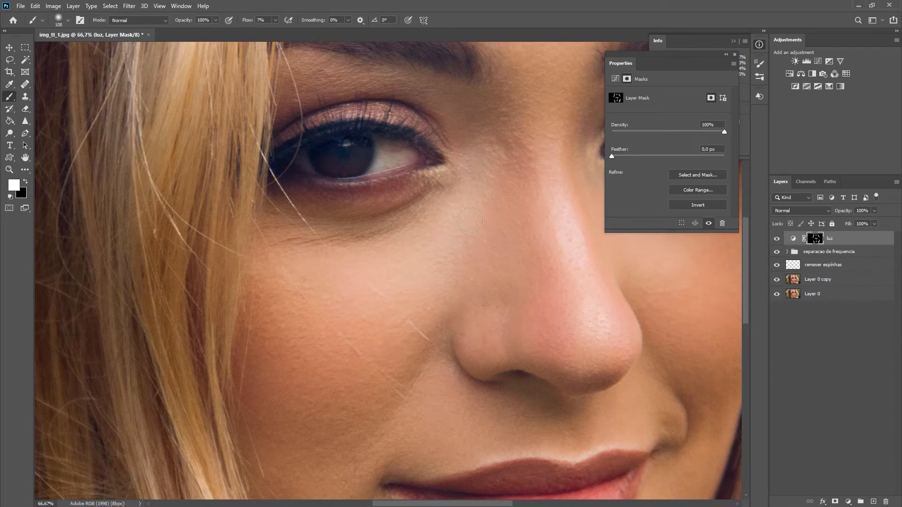
left_click_drag(536, 214, 405, 220)
left_click_drag(498, 157, 365, 213)
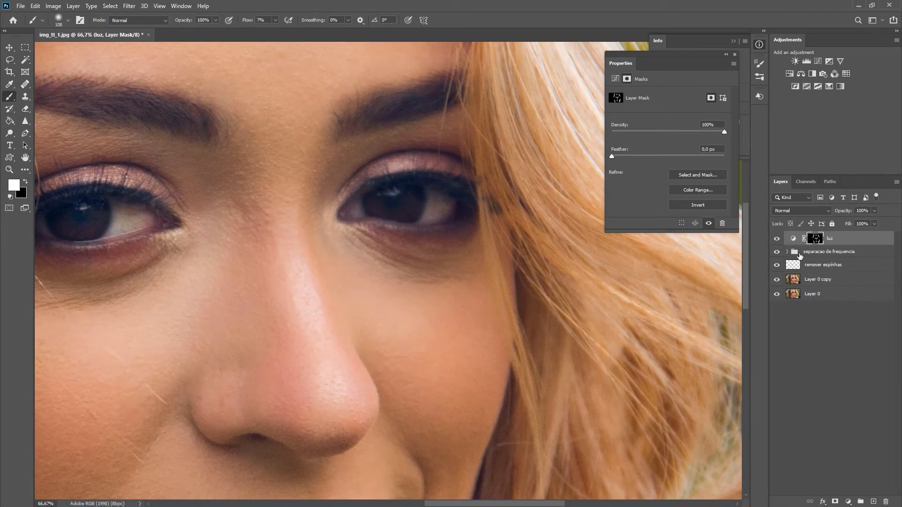
left_click(800, 254)
left_click(786, 251)
left_click(819, 264)
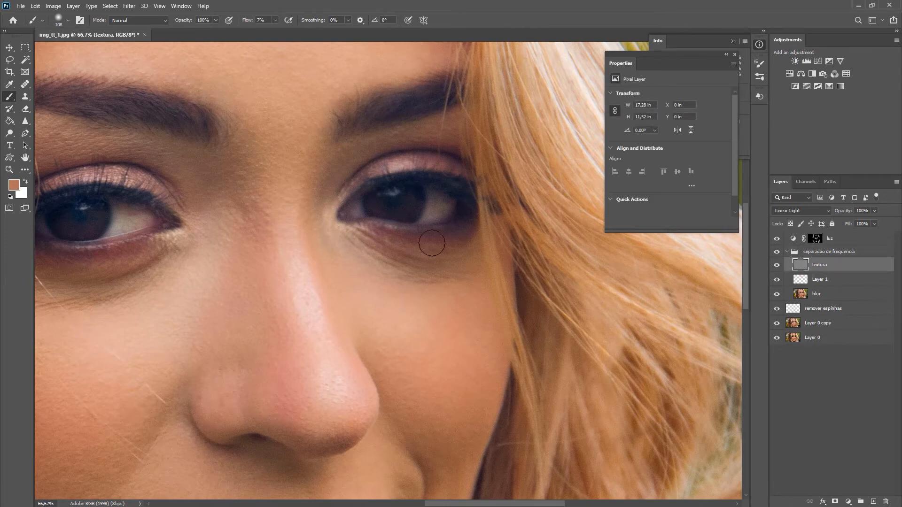
Activate the Clone Stamp tool and size its brush for the wrinkles under the eye.
key("s")
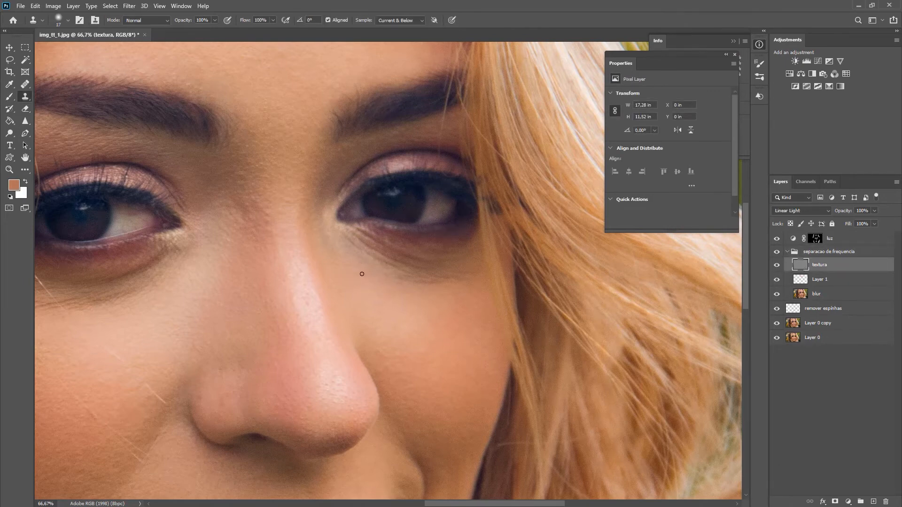
right_click(362, 269, "alt")
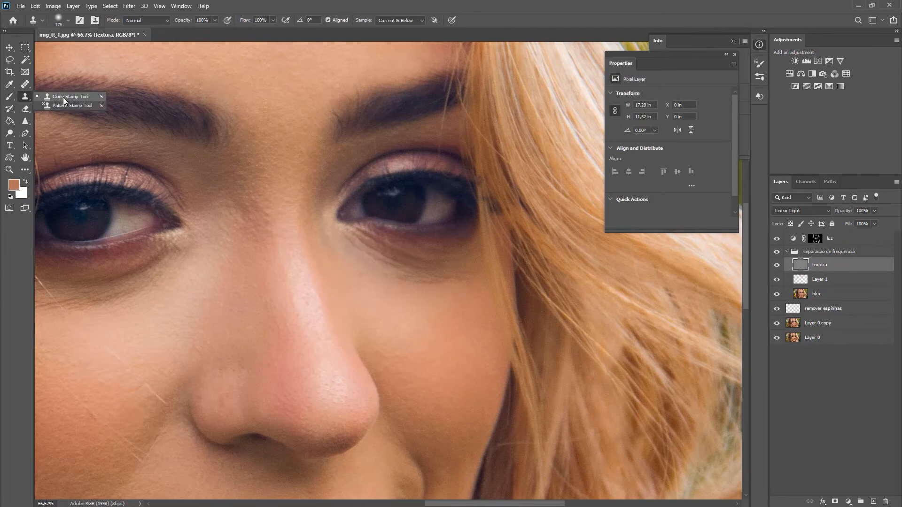
right_click(350, 275, "alt")
left_click_drag(350, 274, 346, 274)
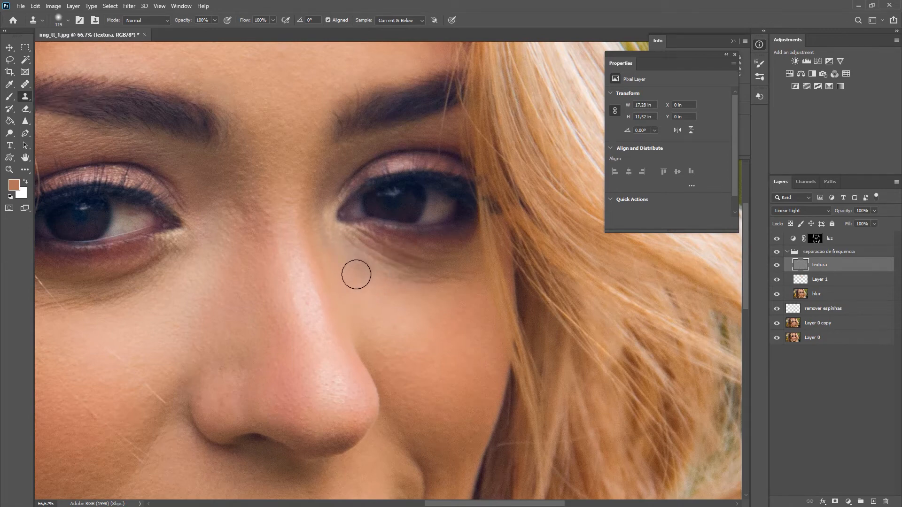
left_click(355, 273, "alt")
left_click_drag(354, 252, 377, 267)
key("ctrl+z")
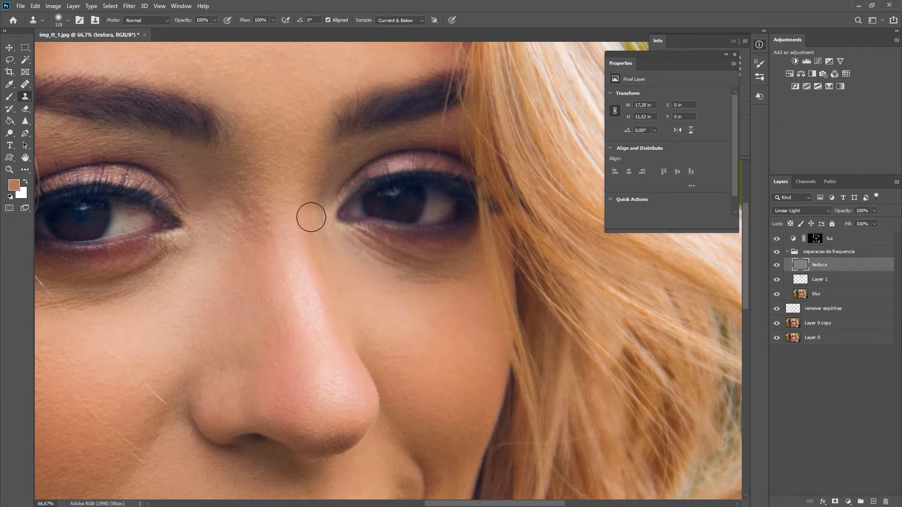
Set the Clone Stamp to sample Current Layer and clone smooth skin texture over the lines under the eye nearest the nose's bright side.
left_click(399, 21)
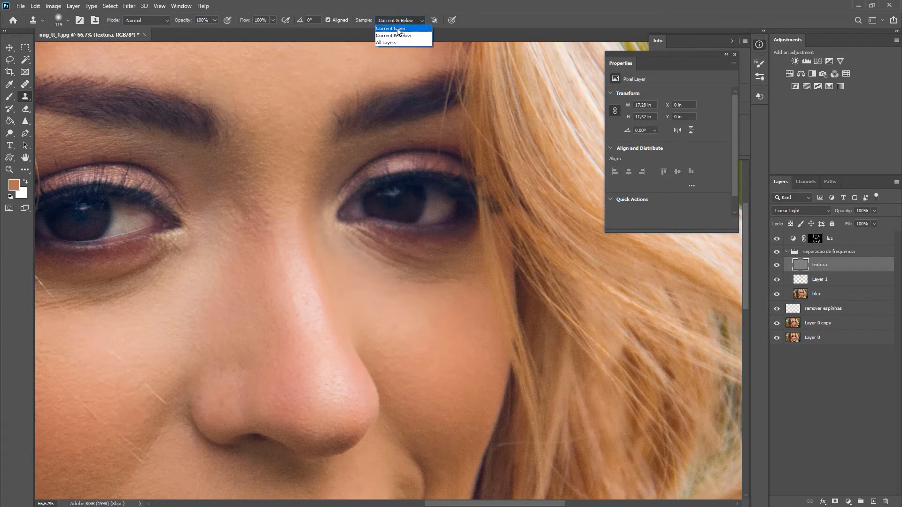
left_click(398, 29)
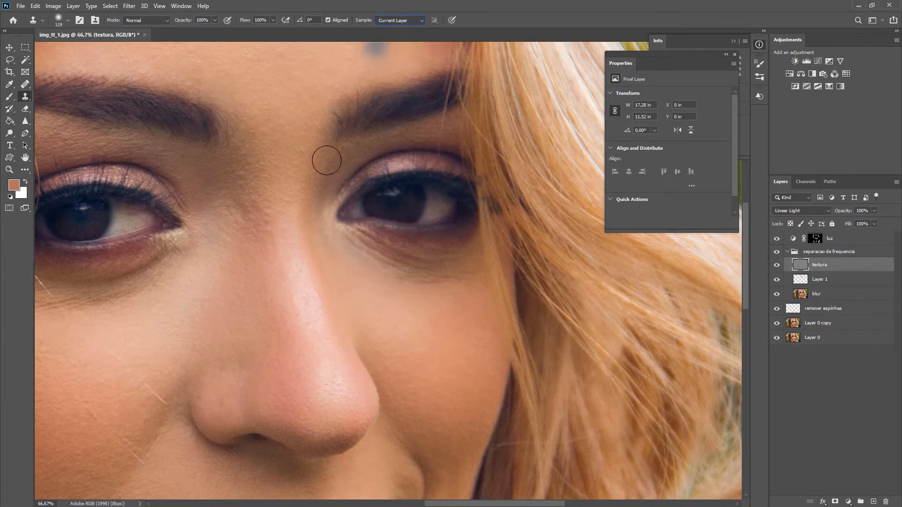
left_click(354, 275, "alt")
left_click_drag(354, 258, 446, 292)
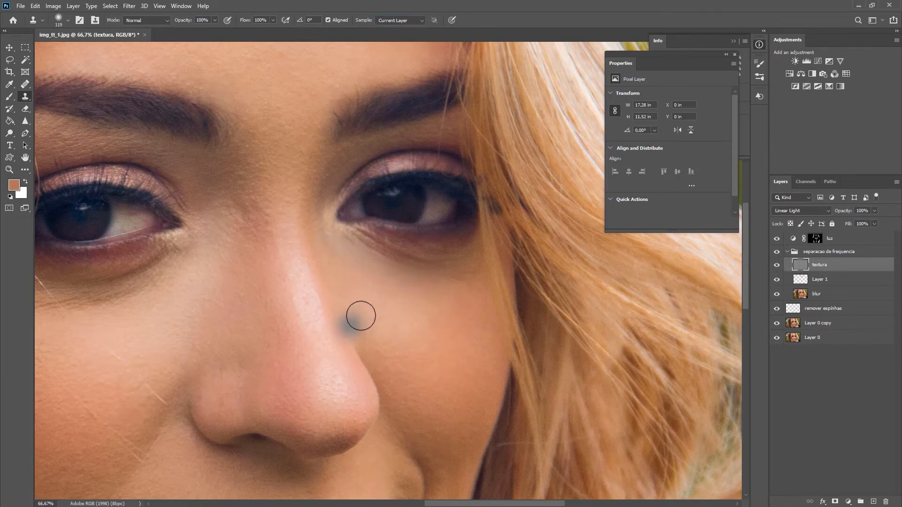
left_click(459, 294, "alt")
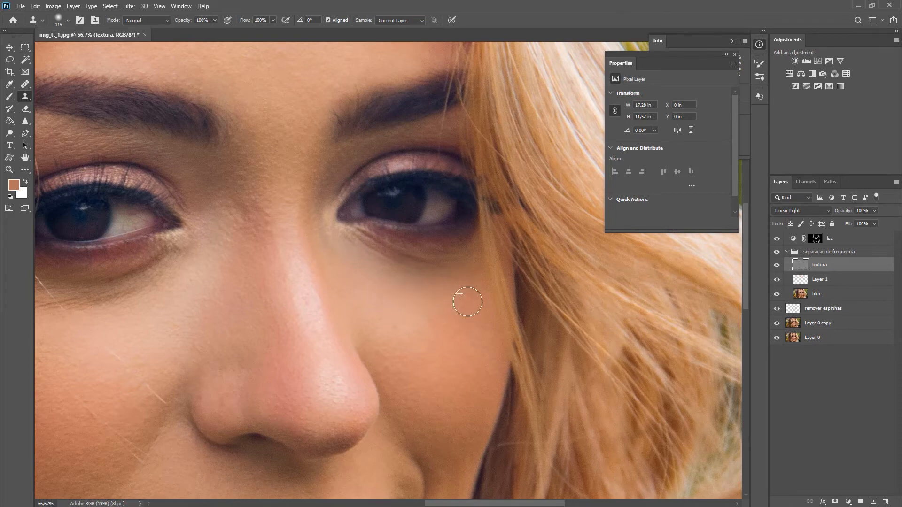
Clone smooth cheek texture over the fine lines beneath the other eye on the textura layer.
mouse_move(244, 269)
left_mouse_down()
mouse_move(304, 255)
mouse_move(453, 255)
left_mouse_up()
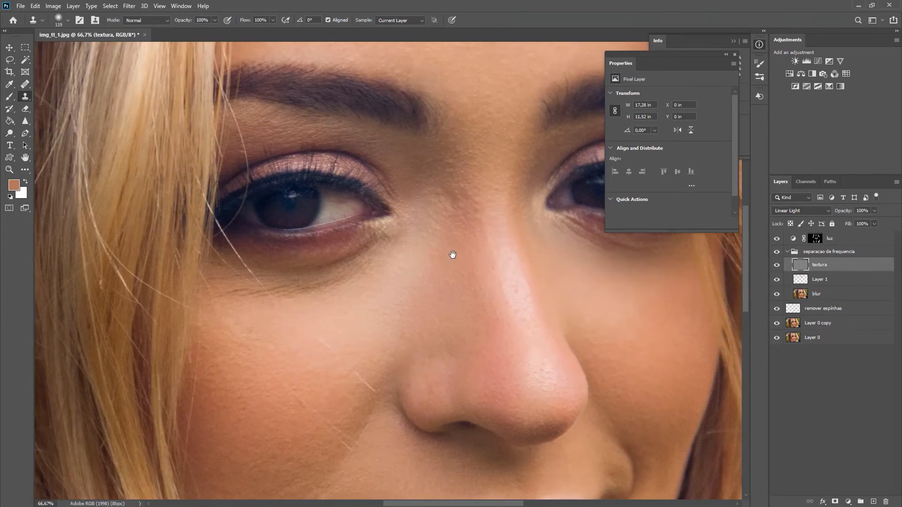
left_click(351, 296, "alt")
left_click_drag(345, 293, 308, 301)
left_click(366, 294, "alt")
left_click_drag(357, 280, 312, 301)
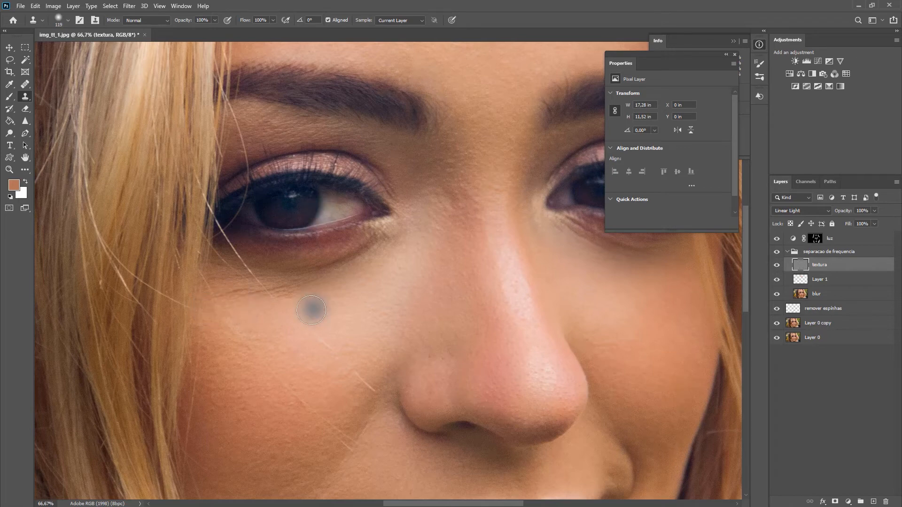
Collapse the separacao de frequencia group and toggle its visibility to compare the whole portrait with and without it.
key("ctrl+minus")
key("ctrl+minus")
key("ctrl+minus")
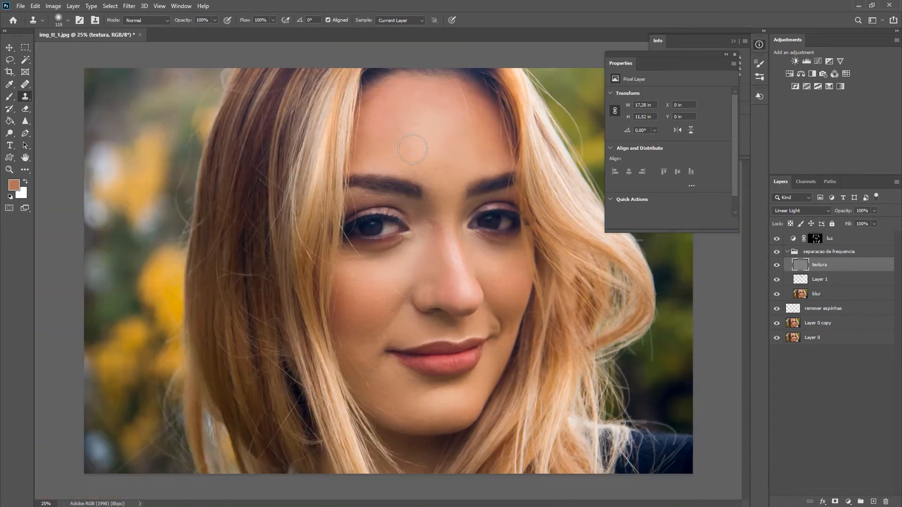
key("ctrl+minus")
key("ctrl+plus")
left_click(787, 252)
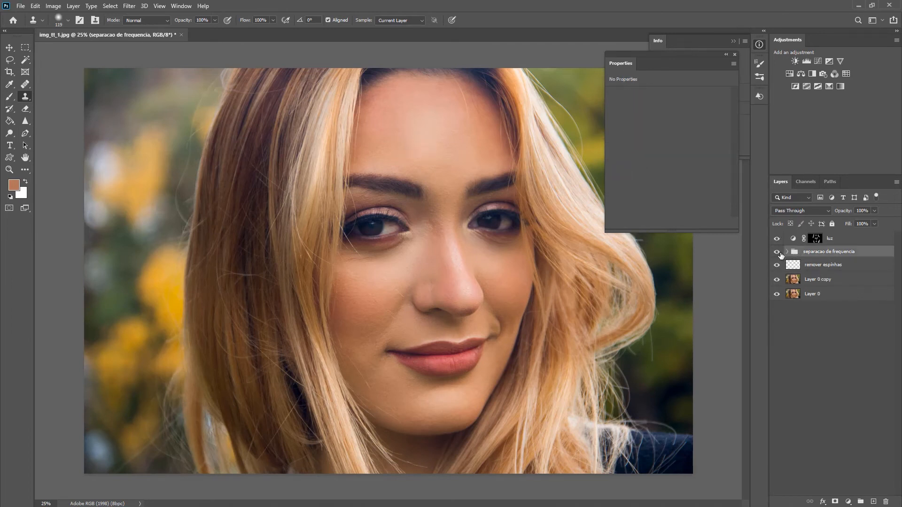
left_click(779, 253)
left_click(779, 253)
left_click(779, 253)
left_click(776, 252)
Select the luz mask and toggle the luz layer's visibility to compare the painted highlights.
left_click(815, 240)
left_click(777, 239)
left_click(777, 239)
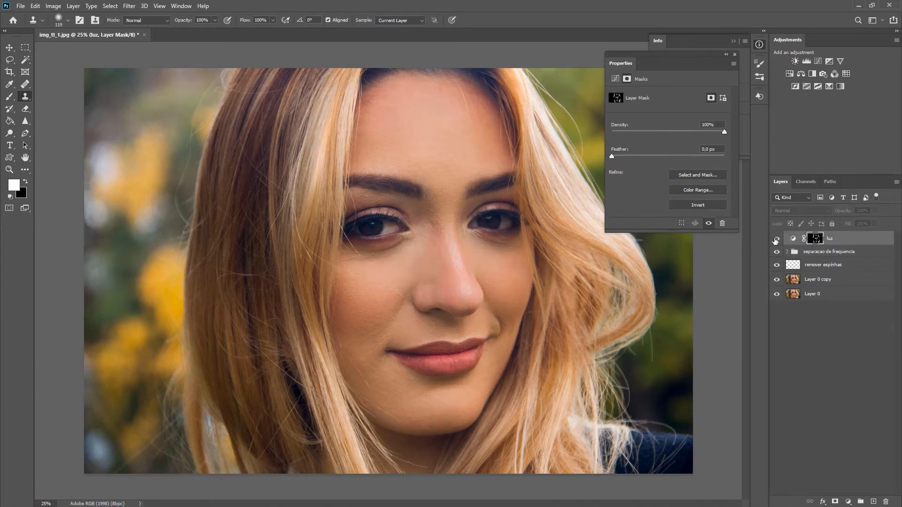
left_click(776, 239)
left_click(776, 239)
left_click(776, 239)
left_click(776, 239)
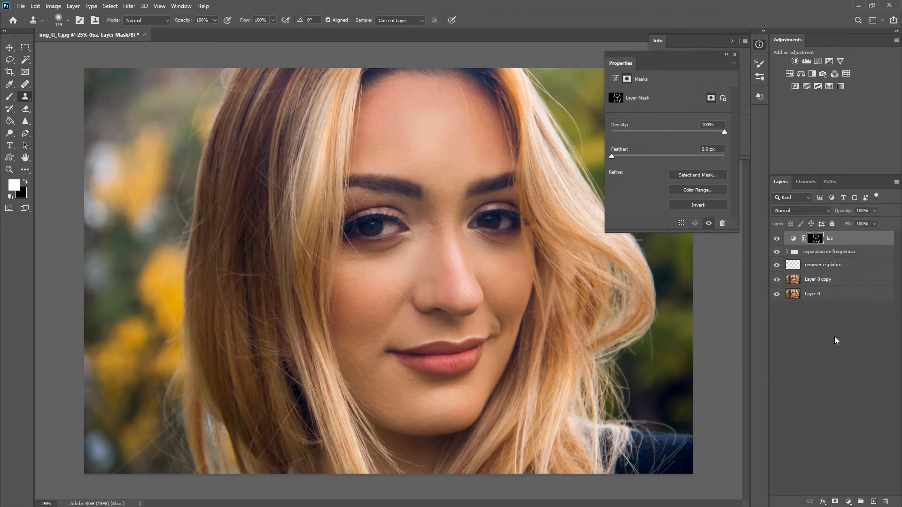
Add a Curves adjustment layer above luz, pull the RGB midtones down to darken the image, and name the layer sombra.
left_click(852, 502)
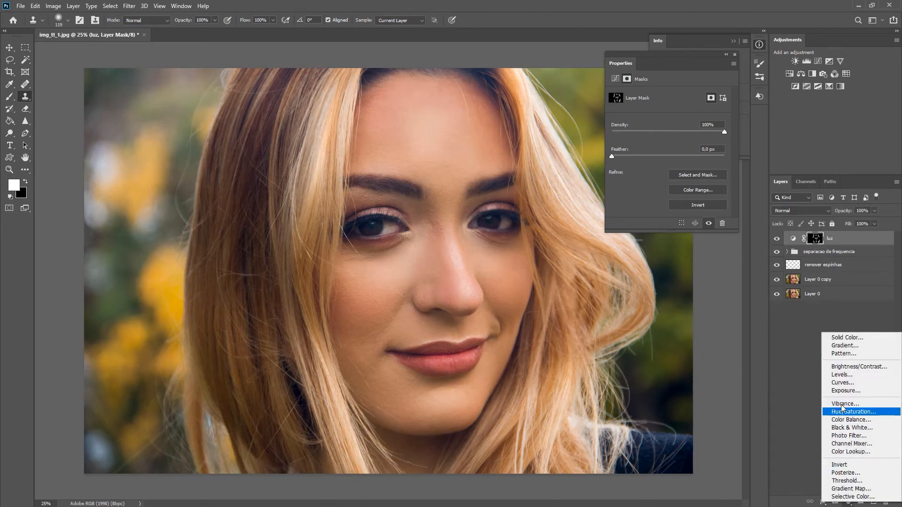
left_click(845, 382)
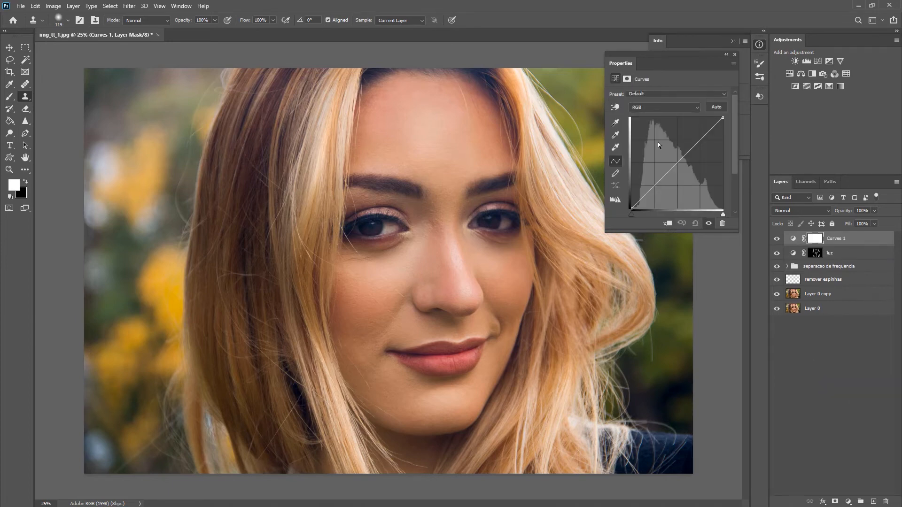
left_click_drag(677, 162, 684, 167)
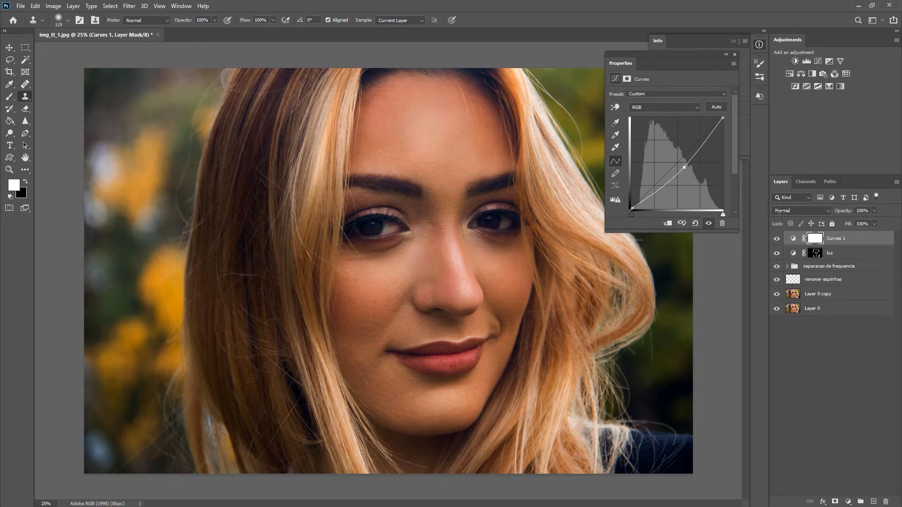
double_click(838, 239)
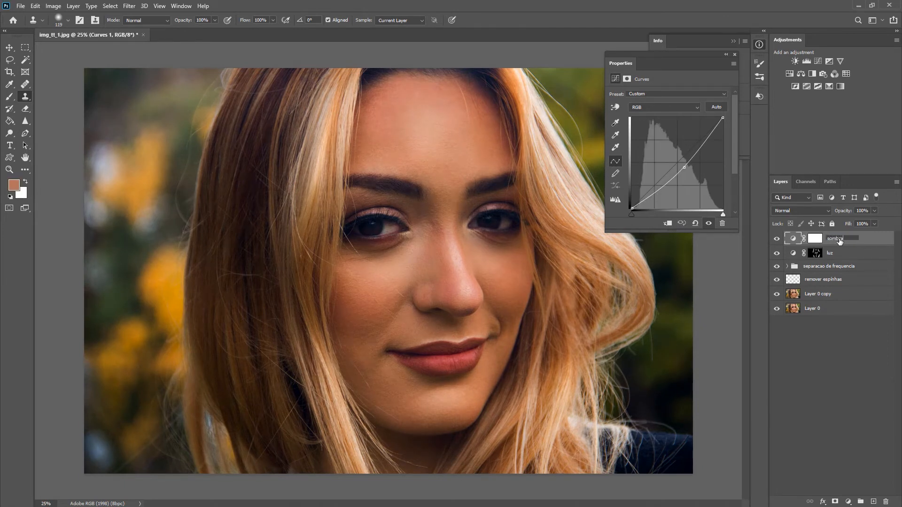
key("Return")
Invert the sombra mask to black, then paint shadow around the nose and below the lower lip with a white brush at 7% flow.
left_click(815, 239)
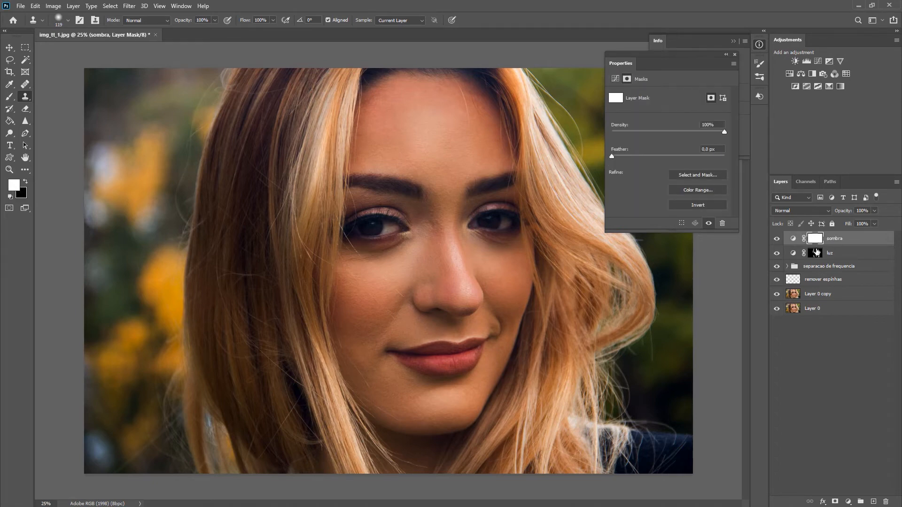
key("ctrl+i")
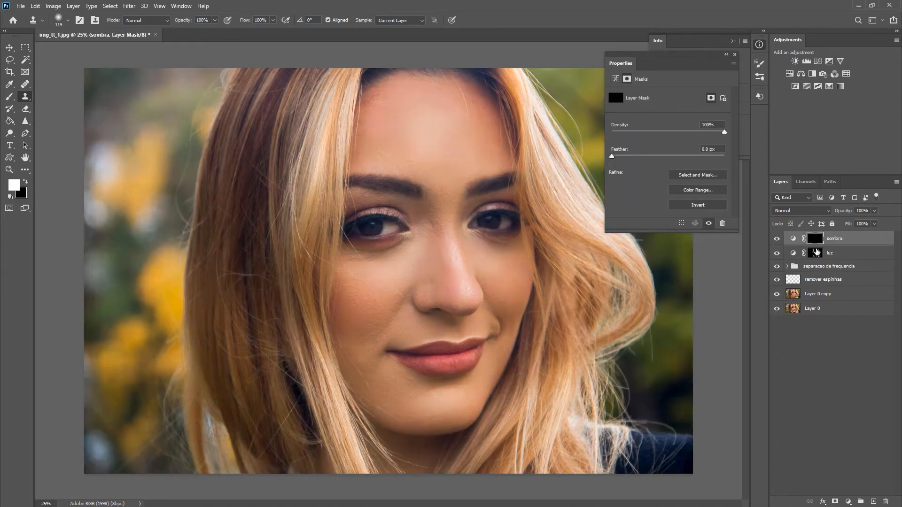
key("b")
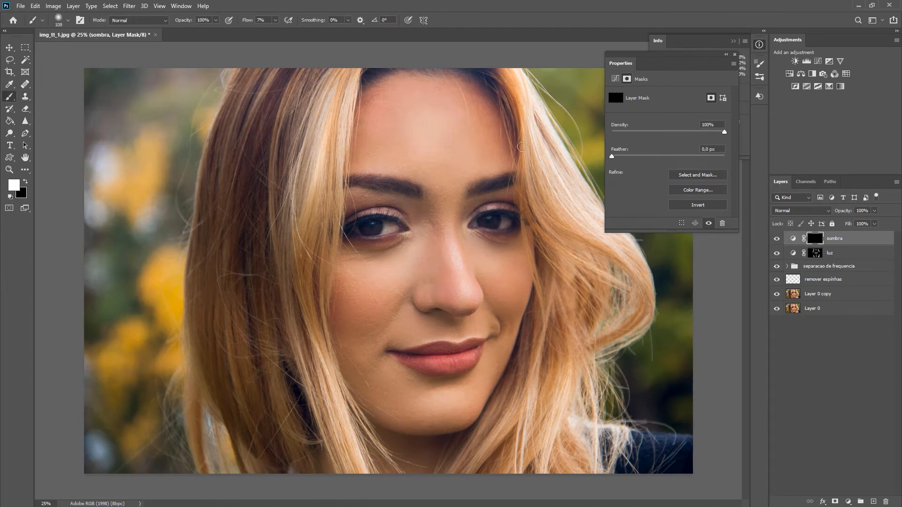
mouse_move(414, 156)
left_mouse_down()
mouse_move(436, 157)
mouse_move(428, 151)
mouse_move(432, 173)
left_mouse_up()
left_click_drag(439, 322, 439, 322)
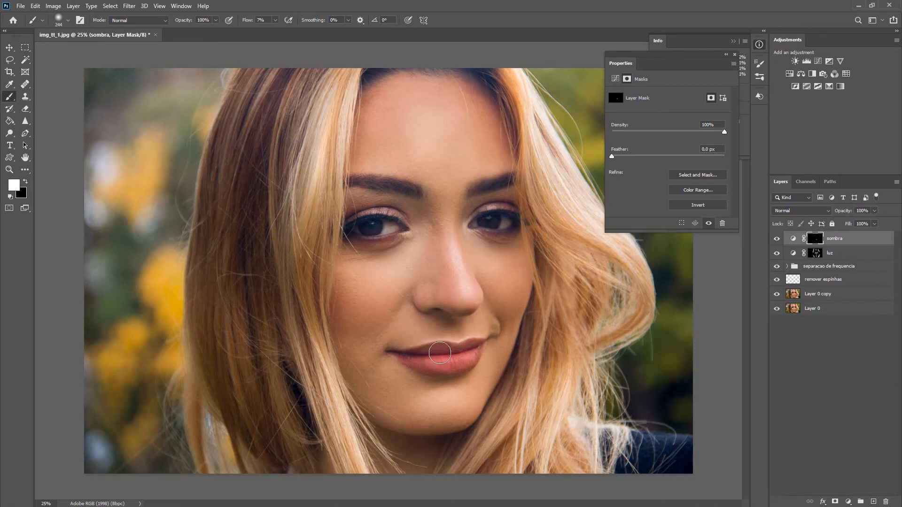
mouse_move(438, 354)
left_mouse_down()
mouse_move(405, 360)
mouse_move(408, 382)
mouse_move(463, 382)
left_mouse_up()
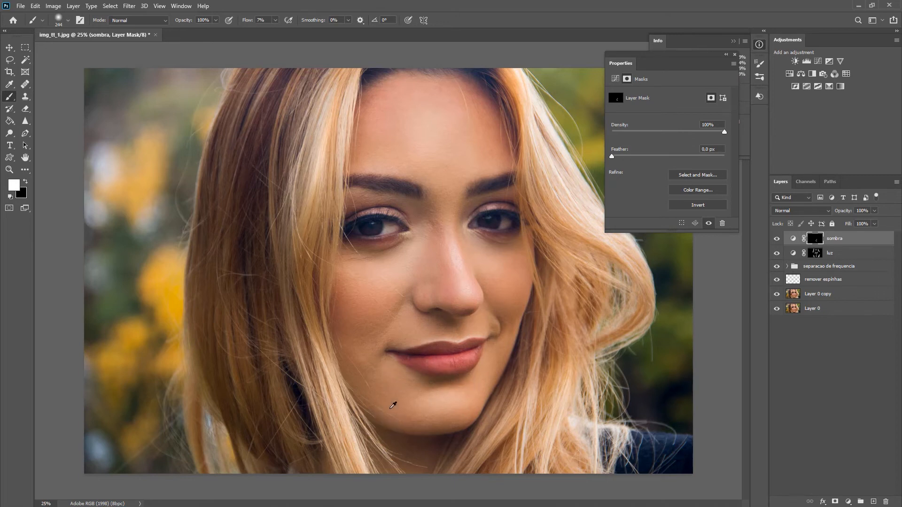
Paint shadow on the sombra mask along the chin and jawline, the cheek hollows and the brow area with a larger brush.
left_click_drag(395, 403, 409, 404, "alt")
mouse_move(432, 432)
left_mouse_down()
mouse_move(445, 432)
mouse_move(411, 429)
mouse_move(364, 405)
left_mouse_up()
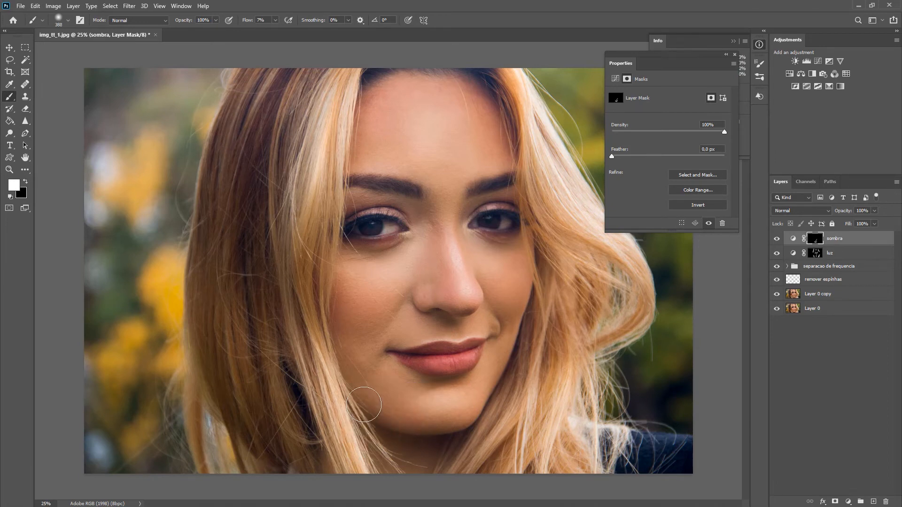
left_click_drag(357, 365, 364, 364, "alt")
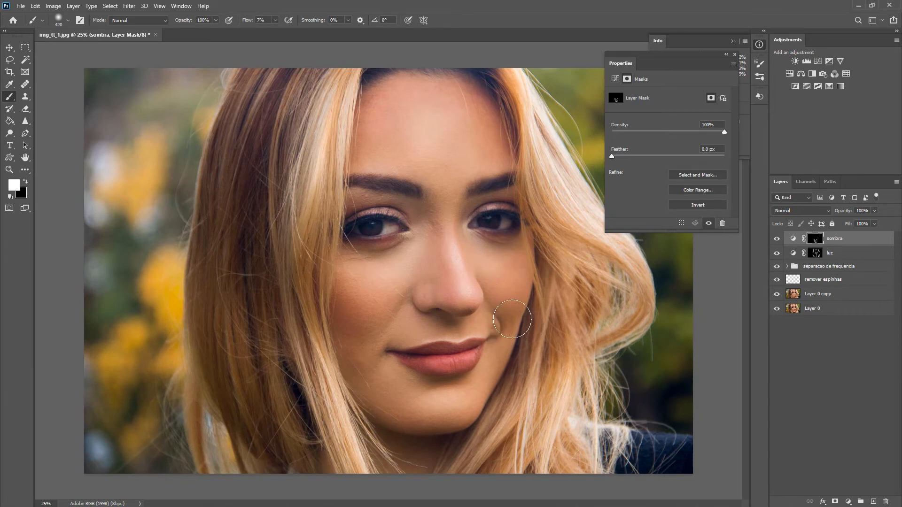
left_click_drag(512, 319, 515, 308)
mouse_move(484, 188)
left_mouse_down()
mouse_move(390, 191)
mouse_move(443, 207)
mouse_move(425, 210)
left_mouse_up()
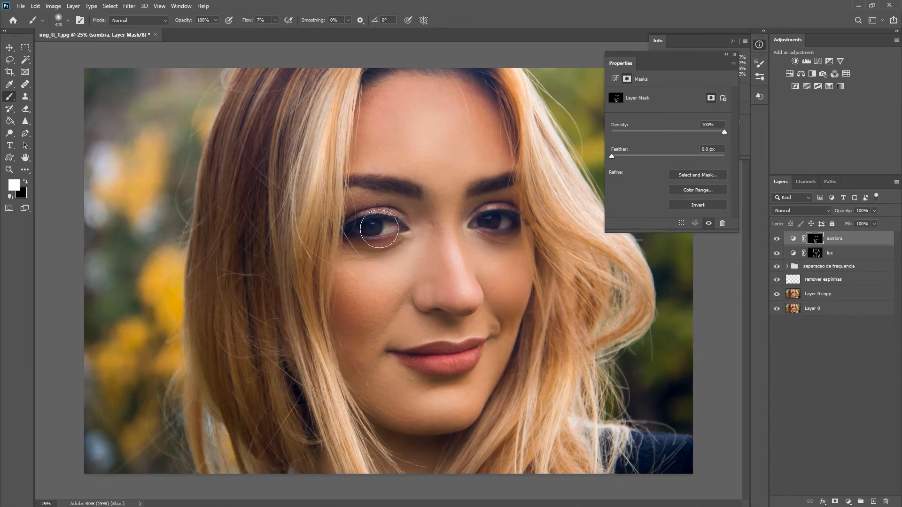
Paint shadow on the sombra mask around both eyes, deepening the eyelid creases and lash lines with a small brush.
left_click_drag(378, 230, 367, 224)
key("ctrl+plus")
key("ctrl+plus")
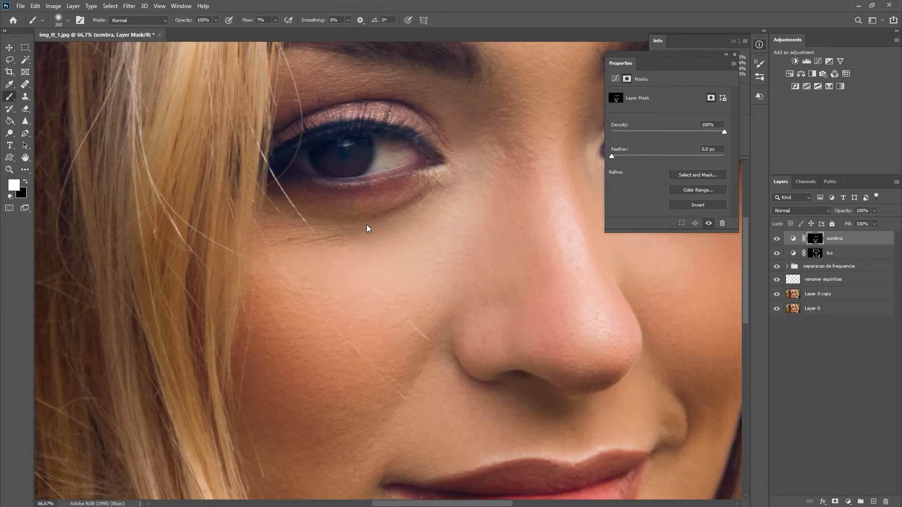
mouse_move(378, 121)
left_mouse_down()
mouse_move(350, 118)
mouse_move(282, 161)
mouse_move(317, 146)
mouse_move(320, 167)
mouse_move(365, 145)
mouse_move(358, 167)
left_mouse_up()
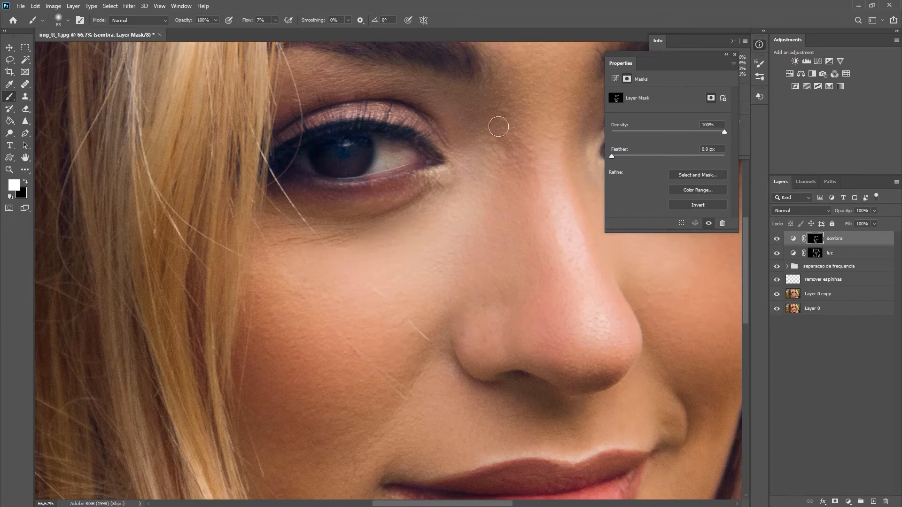
left_click_drag(555, 154, 278, 173)
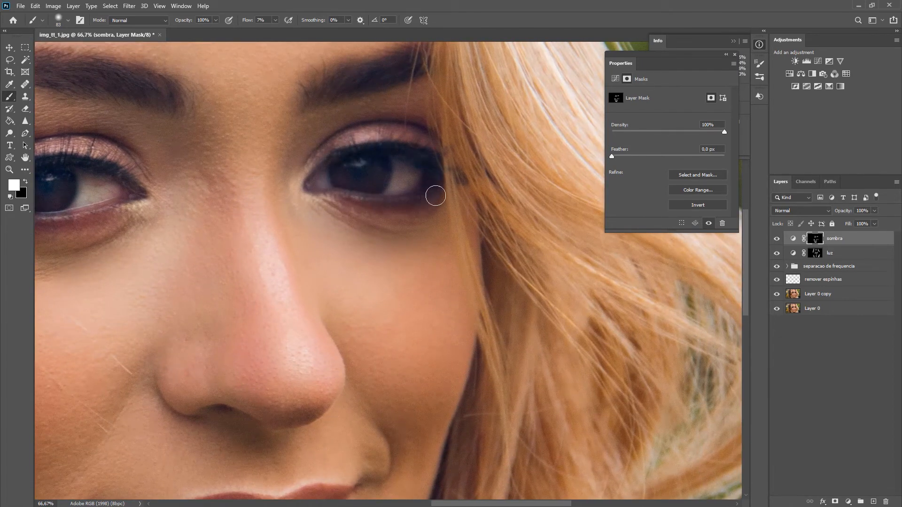
mouse_move(328, 149)
left_mouse_down()
mouse_move(386, 120)
mouse_move(440, 145)
left_mouse_up()
scroll(431, 115, "down", 4)
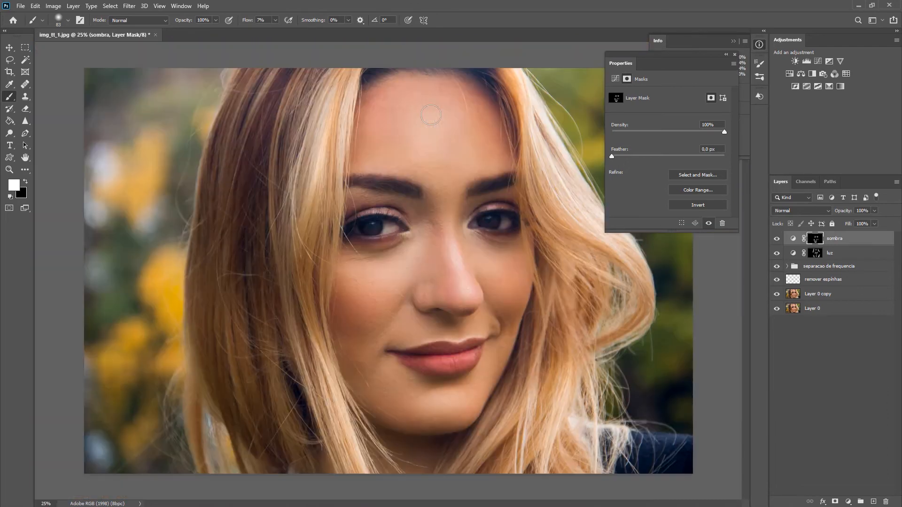
Paint shadow on the sombra mask along the hairline and over the darker hair strands on both sides of the face.
scroll(431, 115, "up", 1)
left_click_drag(430, 115, 445, 116)
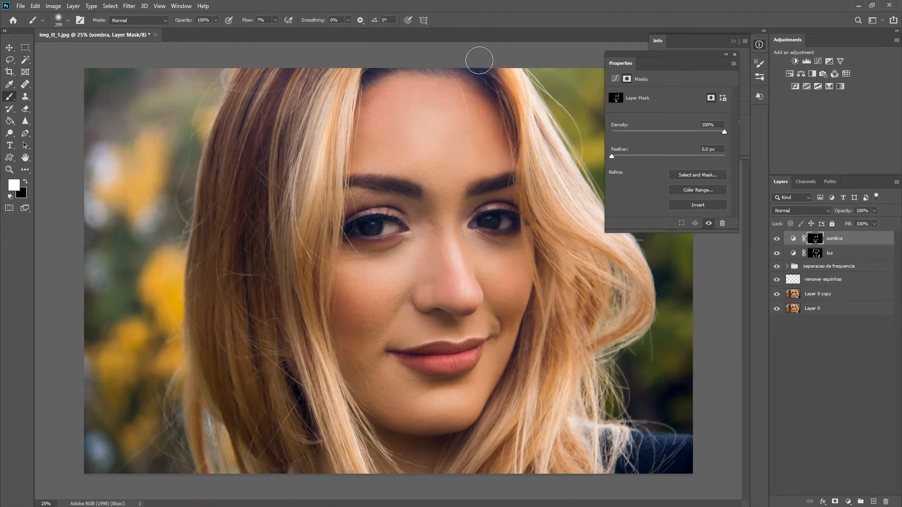
left_click_drag(245, 182, 257, 239)
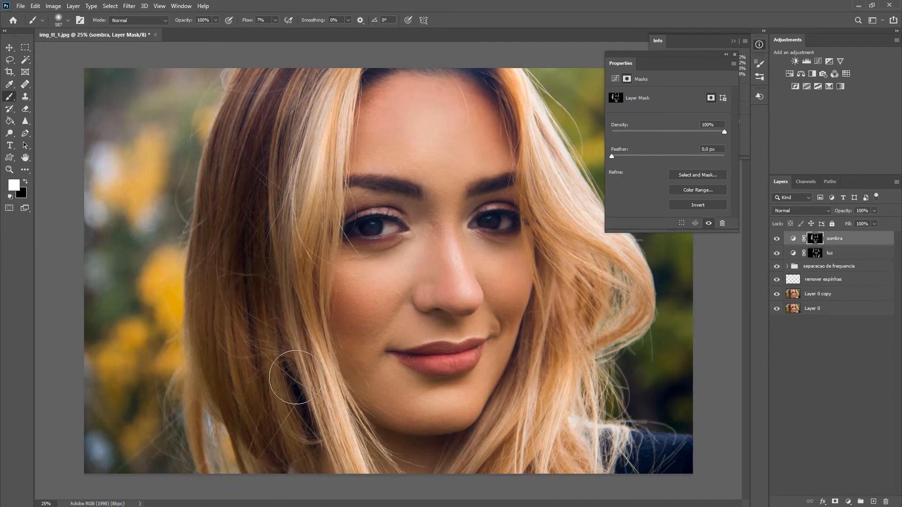
left_click_drag(295, 376, 299, 454)
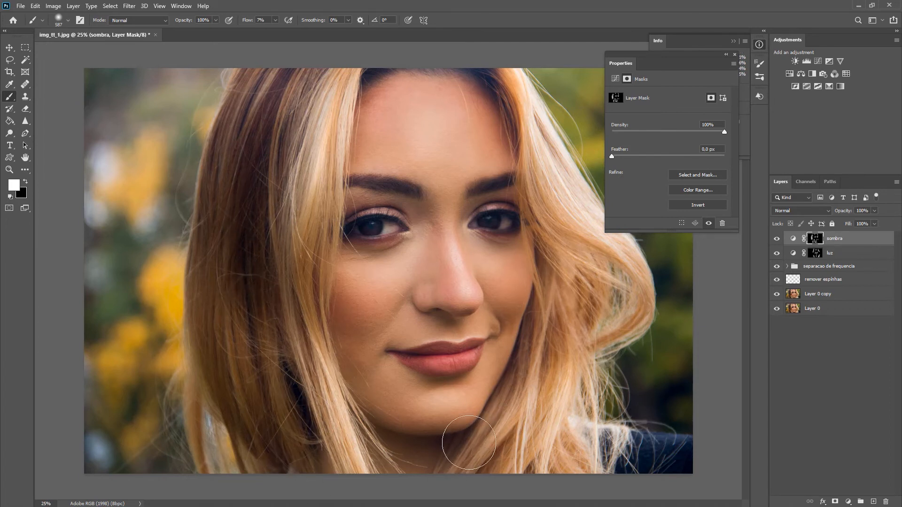
left_click_drag(512, 373, 513, 373)
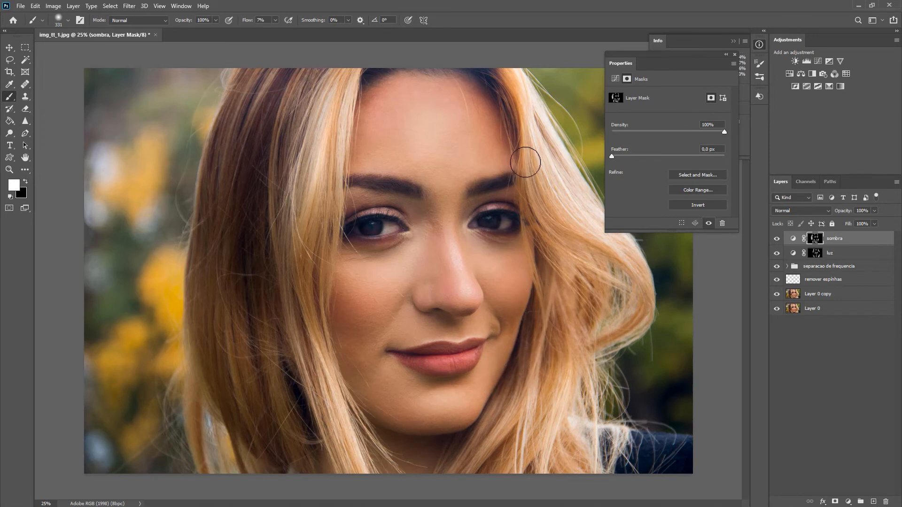
Toggle the visibility of the sombra and luz layers to compare the portrait with and without the painted shadows and highlights.
left_click(777, 238)
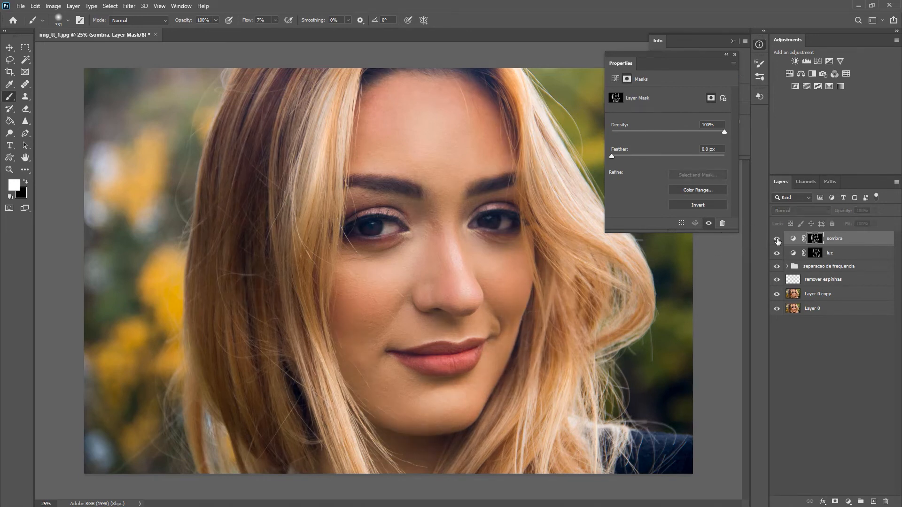
left_click(776, 238)
left_click(777, 239)
left_click(777, 239)
left_click_drag(777, 239, 778, 257)
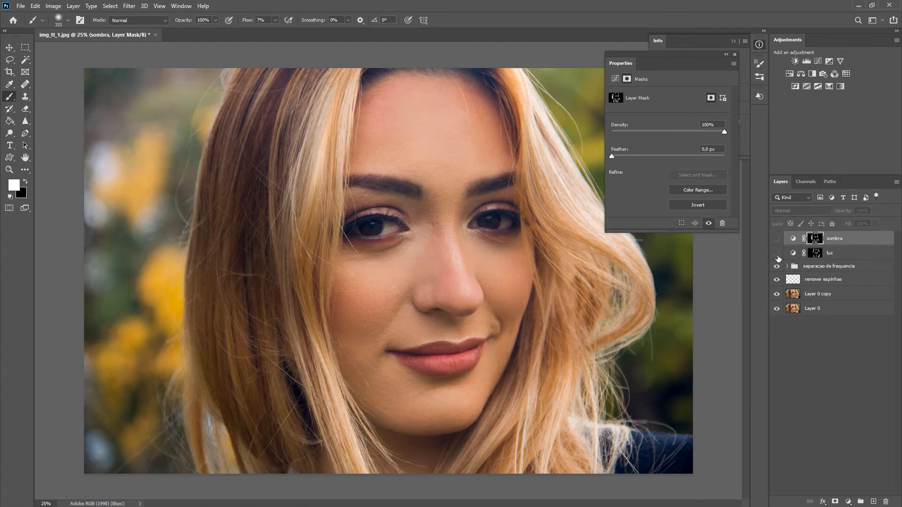
left_click(778, 256)
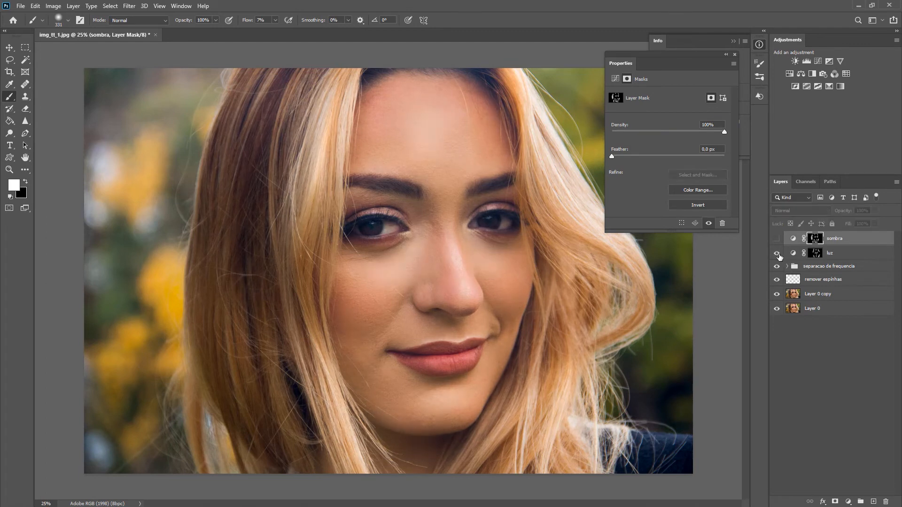
left_click(777, 240)
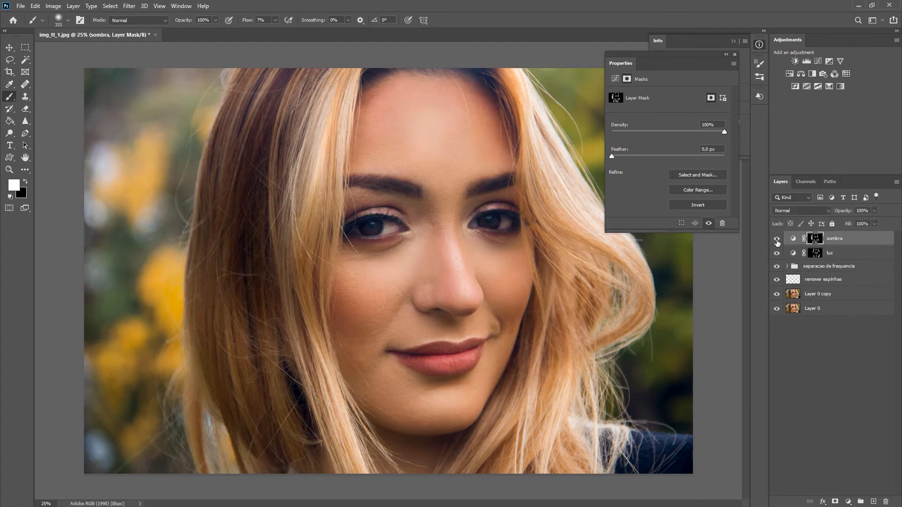
Group the sombra and luz layers and name the group Luz e sombra.
left_click(847, 254, "shift")
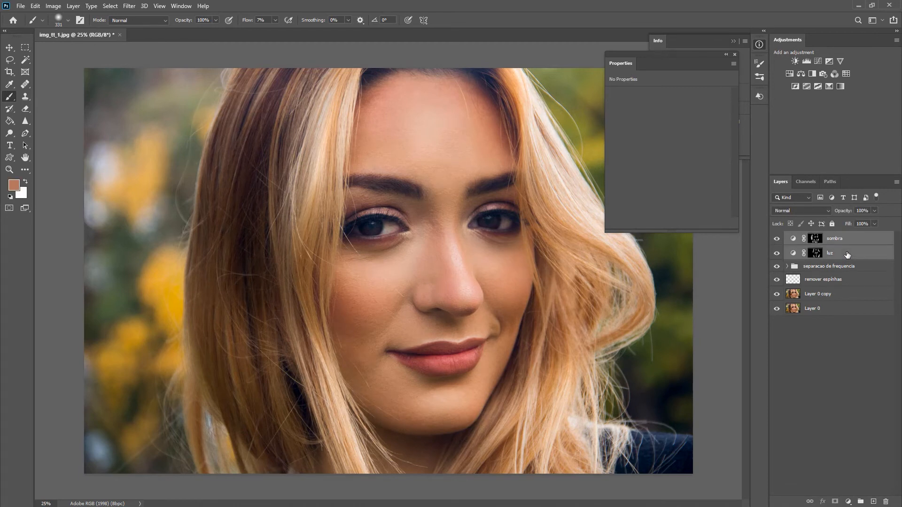
key("ctrl+g")
double_click(812, 237)
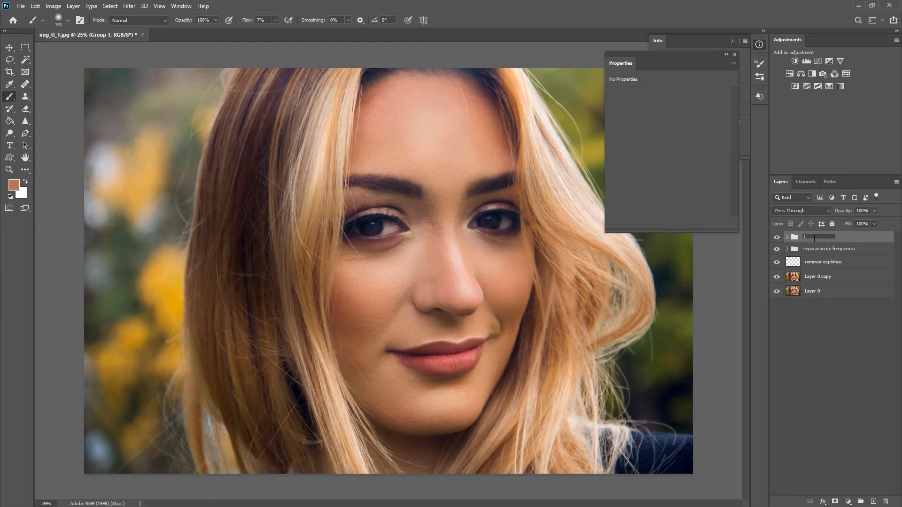
type("Luz e sombra")
left_click(892, 240)
Lower the Luz e sombra group's opacity to about 76% and toggle its visibility to judge the effect.
left_click_drag(848, 211, 837, 213)
left_click(776, 237)
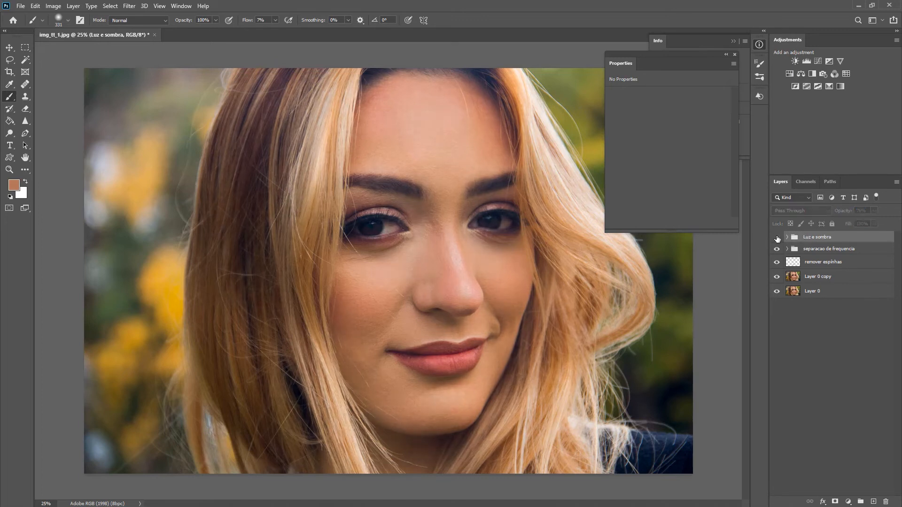
left_click(776, 237)
left_click(778, 239)
left_click(778, 239)
left_click(778, 239)
left_click(777, 239)
left_click(778, 239)
Reduce the Luz e sombra group's opacity to 49%, switching the group off and on to judge its strength.
left_click_drag(845, 211, 839, 214)
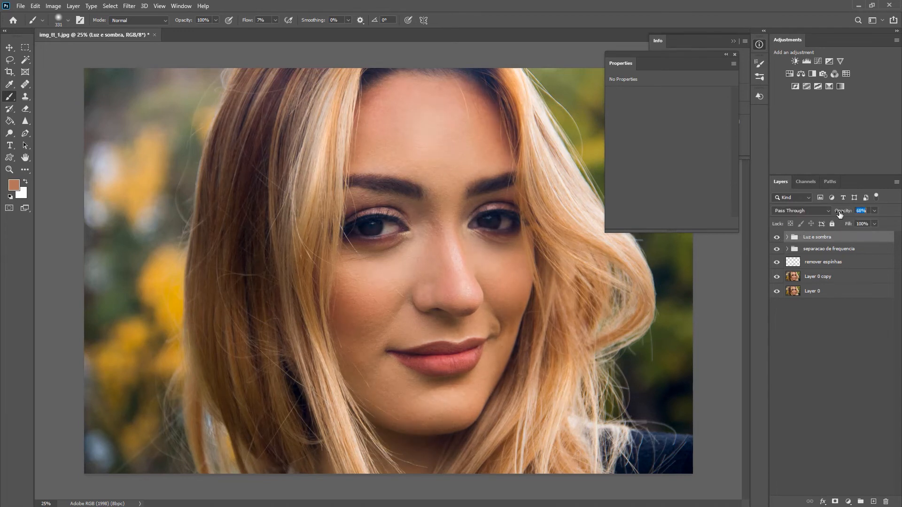
left_click(780, 240)
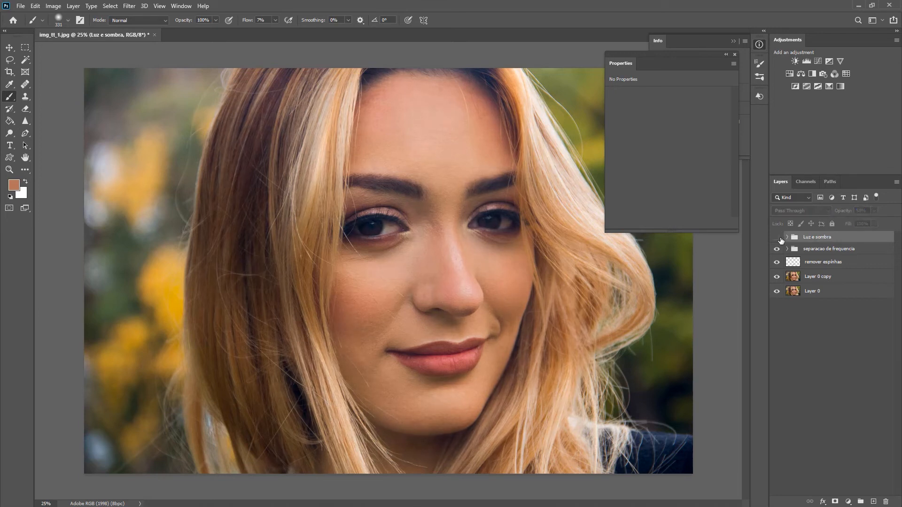
left_click(780, 240)
left_click(780, 240)
left_click(779, 240)
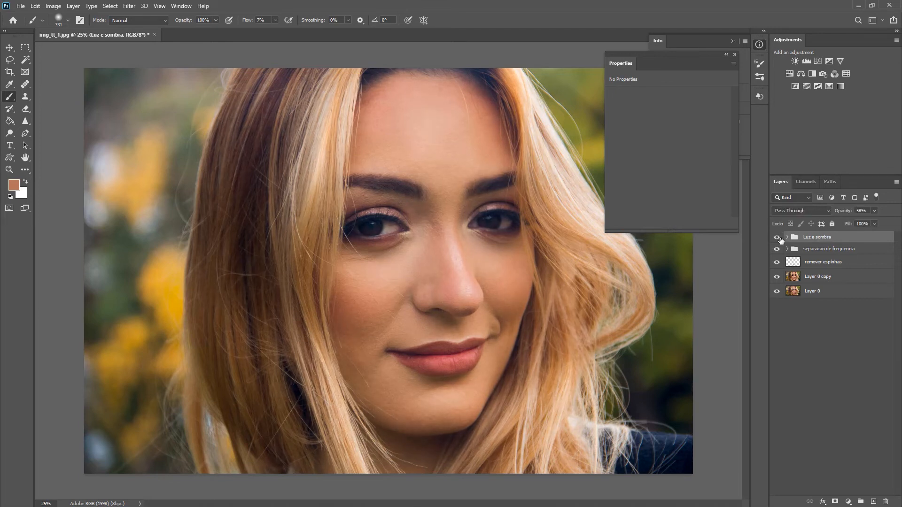
left_click(779, 240)
left_click(780, 240)
left_click(778, 239)
left_click(777, 240)
left_click(778, 239)
left_click(778, 240)
left_click(778, 239)
left_click(777, 240)
Compare the portrait with the Luz e sombra group hidden and shown, leaving the group visible.
left_click(777, 238)
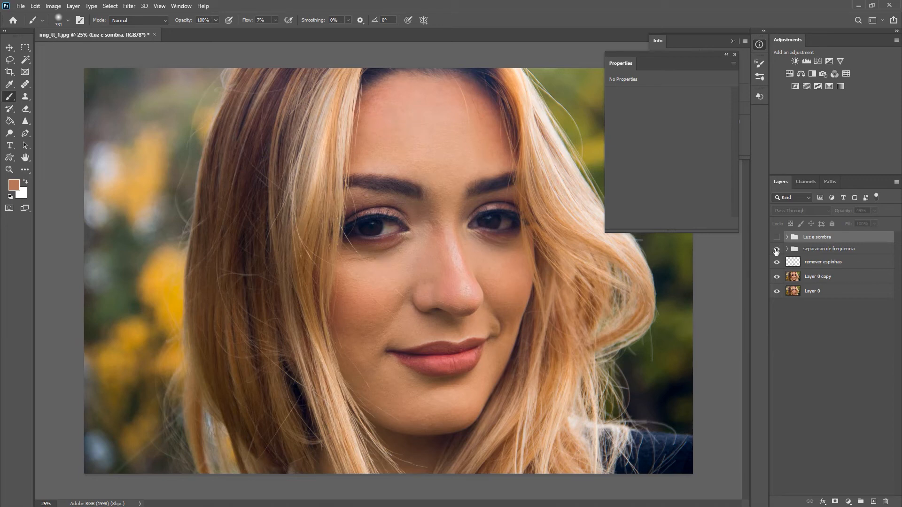
left_click(776, 238)
left_click(776, 238)
left_click(776, 238)
left_click(776, 238)
left_click(776, 238)
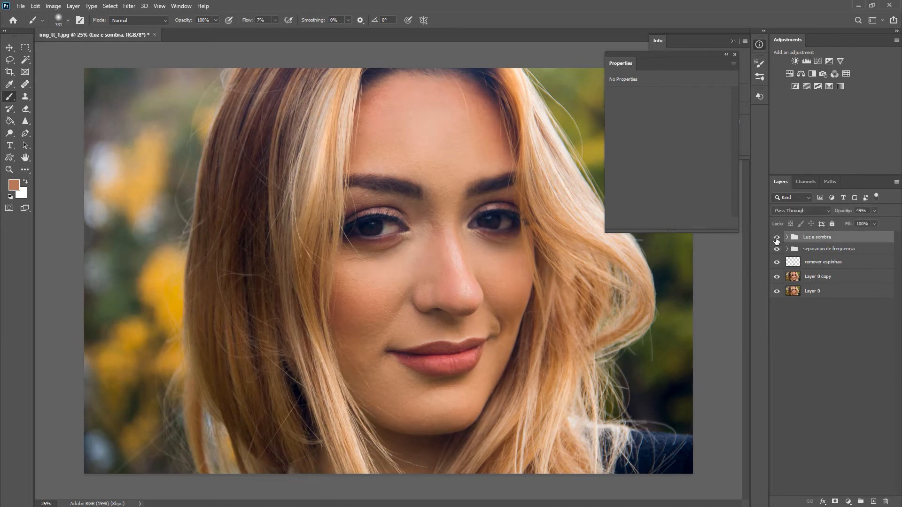
left_click(777, 238)
left_click(776, 238)
left_click(776, 238)
left_click(776, 238)
Add a new empty layer above the Luz e sombra group, name it sharpen, and reset the colours to black and white.
left_click(874, 502)
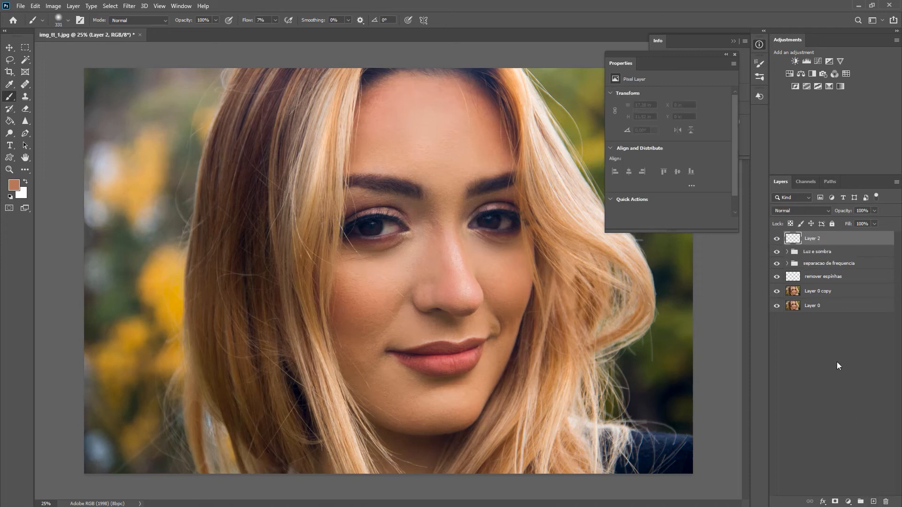
double_click(812, 238)
key("Return")
key("d")
Activate the Sharpen tool for the sharpen layer, using 50% strength with Sample All Layers and Protect Detail enabled.
left_click_drag(24, 121, 40, 119)
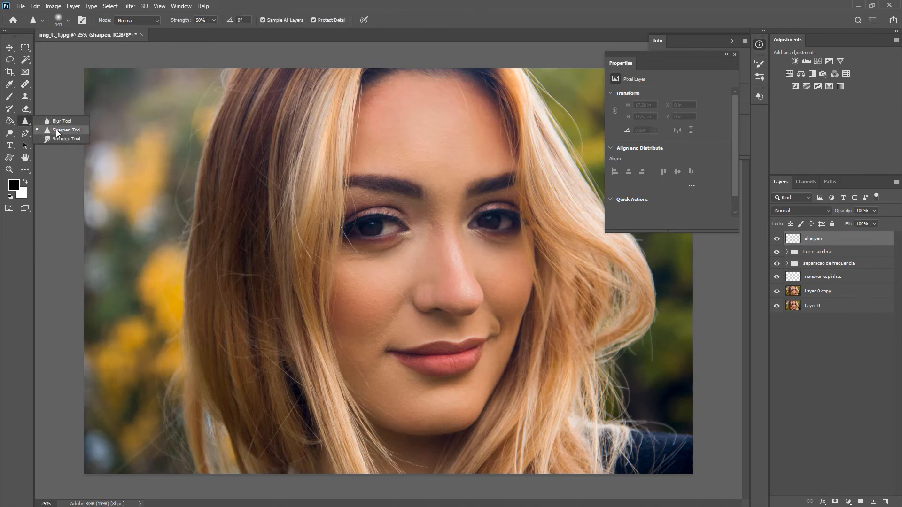
left_click(60, 121)
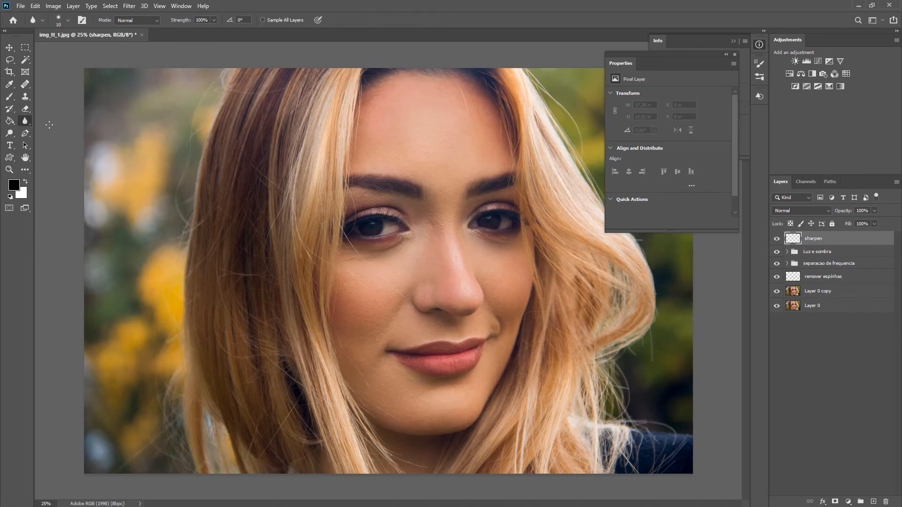
left_click_drag(26, 124, 63, 134)
scroll(390, 245, "up", 2)
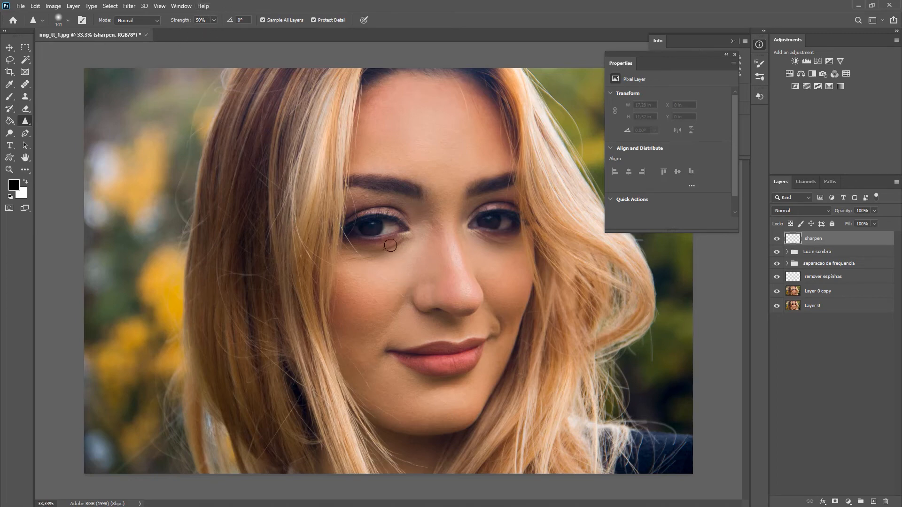
Try heavy sharpening strokes on the tip of the nose twice, undoing each attempt.
mouse_move(453, 277)
left_mouse_down()
mouse_move(397, 253)
mouse_move(442, 279)
mouse_move(476, 280)
mouse_move(464, 283)
mouse_move(479, 297)
mouse_move(462, 288)
mouse_move(477, 303)
mouse_move(463, 277)
mouse_move(460, 299)
mouse_move(482, 283)
mouse_move(455, 252)
mouse_move(446, 301)
mouse_move(465, 306)
mouse_move(472, 279)
mouse_move(461, 253)
mouse_move(426, 282)
mouse_move(467, 306)
mouse_move(483, 300)
mouse_move(470, 267)
mouse_move(419, 278)
mouse_move(433, 302)
left_mouse_up()
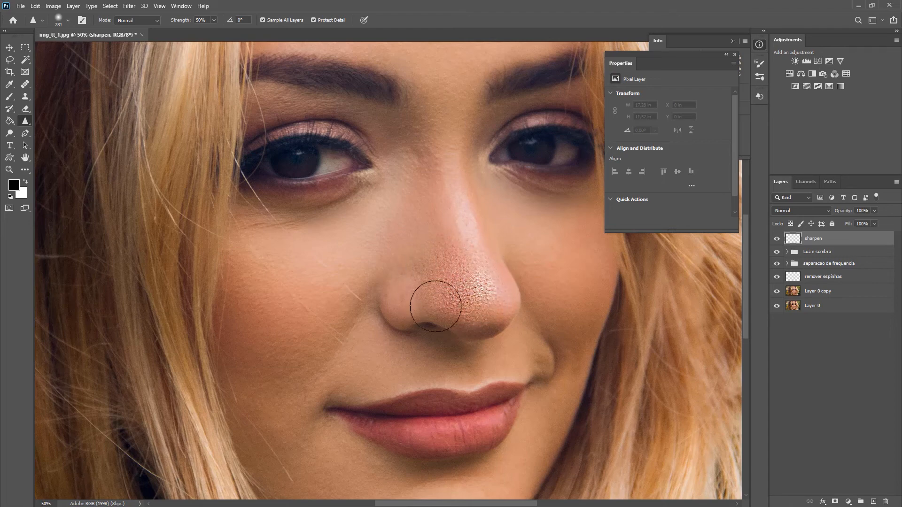
key("ctrl+z")
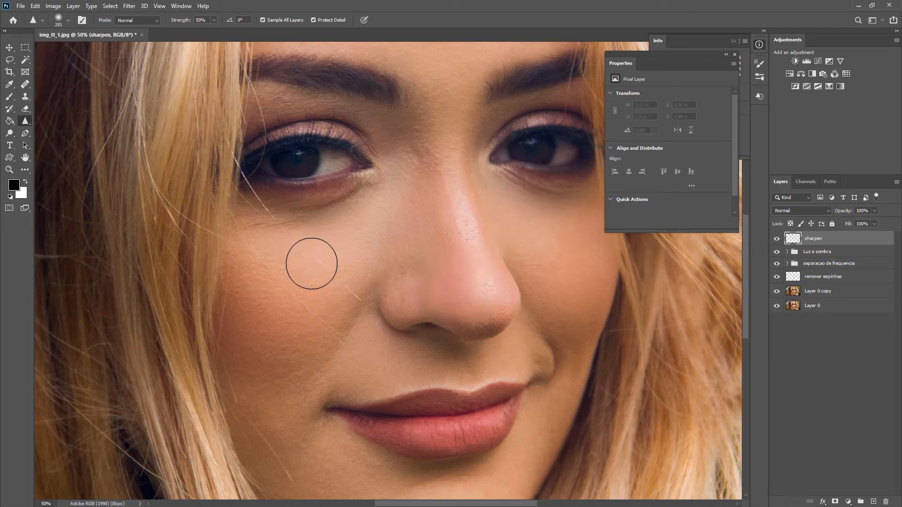
mouse_move(453, 305)
left_mouse_down()
mouse_move(479, 308)
mouse_move(480, 247)
mouse_move(442, 267)
mouse_move(441, 289)
mouse_move(460, 312)
mouse_move(491, 298)
mouse_move(462, 254)
mouse_move(437, 296)
mouse_move(470, 300)
left_mouse_up()
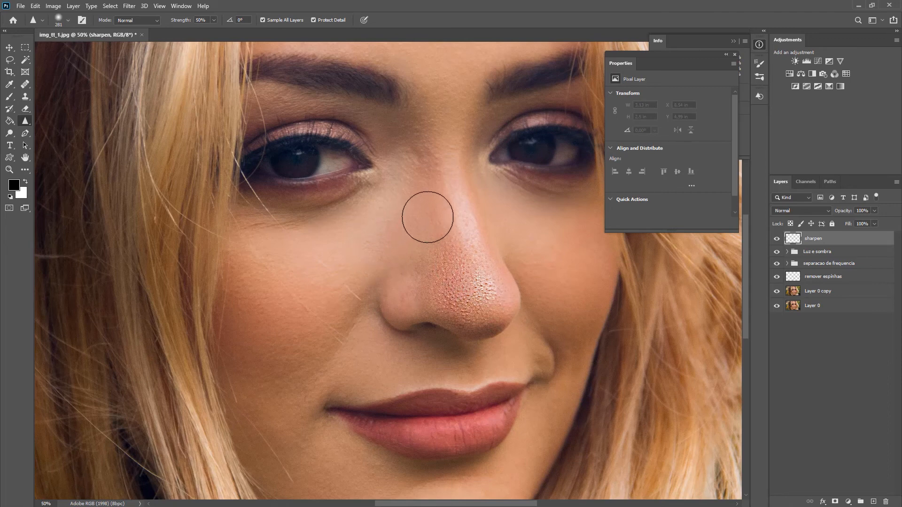
key("ctrl+z")
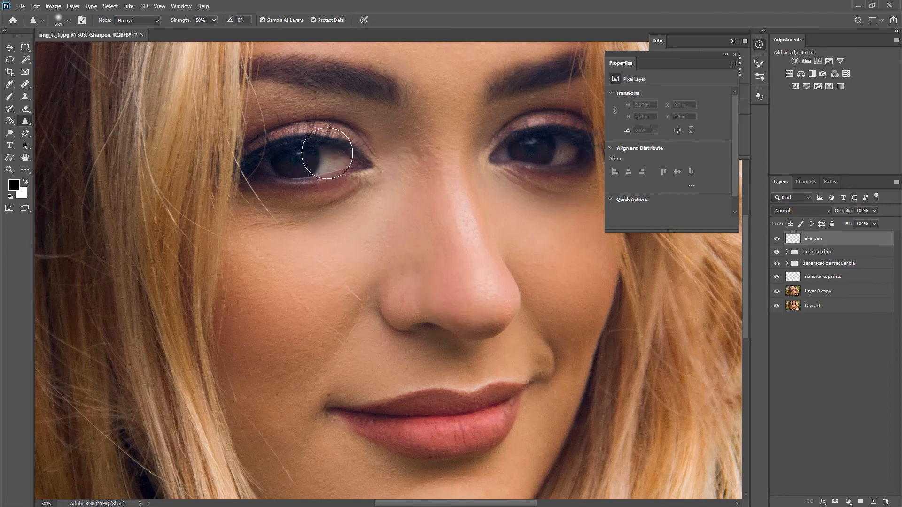
Sharpen the lower lash line, inner corner, iris and upper lashes of the eye beside the long hair strands.
key("ctrl+plus")
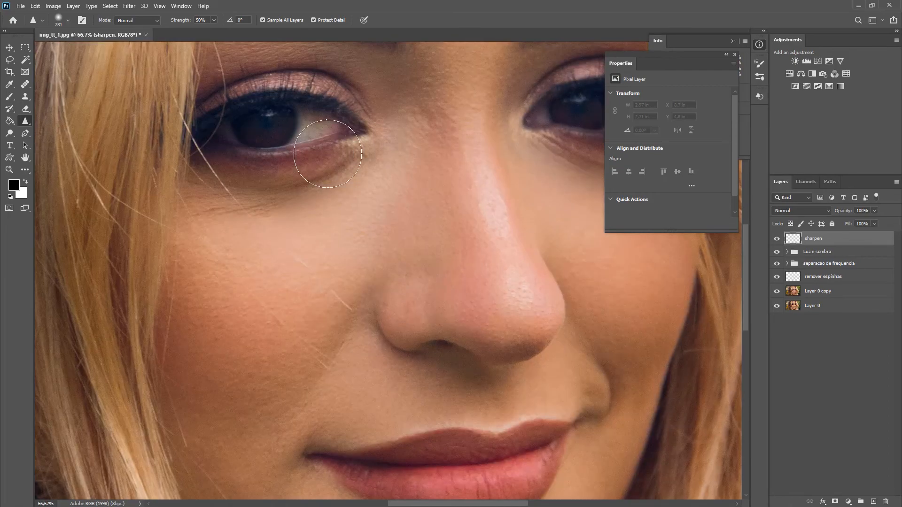
mouse_move(332, 151)
left_mouse_down()
mouse_move(420, 286)
mouse_move(467, 323)
mouse_move(497, 312)
mouse_move(442, 295)
left_mouse_up()
key("ctrl+plus")
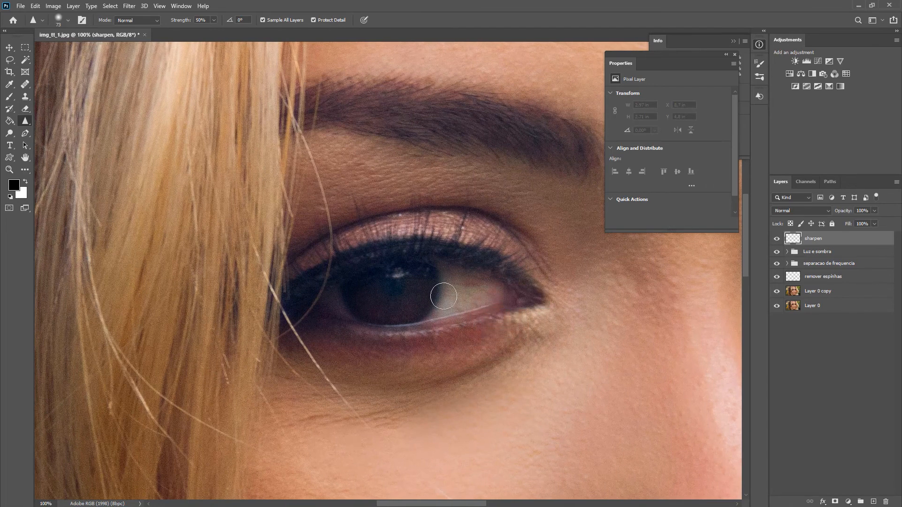
mouse_move(514, 307)
left_mouse_down()
mouse_move(502, 308)
mouse_move(528, 314)
mouse_move(404, 330)
left_mouse_up()
left_click_drag(309, 322, 298, 308)
mouse_move(542, 299)
left_mouse_down()
mouse_move(476, 257)
mouse_move(346, 263)
mouse_move(318, 275)
left_mouse_up()
mouse_move(510, 259)
left_mouse_down()
mouse_move(509, 248)
mouse_move(371, 233)
mouse_move(308, 269)
mouse_move(354, 277)
mouse_move(415, 264)
mouse_move(413, 304)
mouse_move(362, 284)
left_mouse_up()
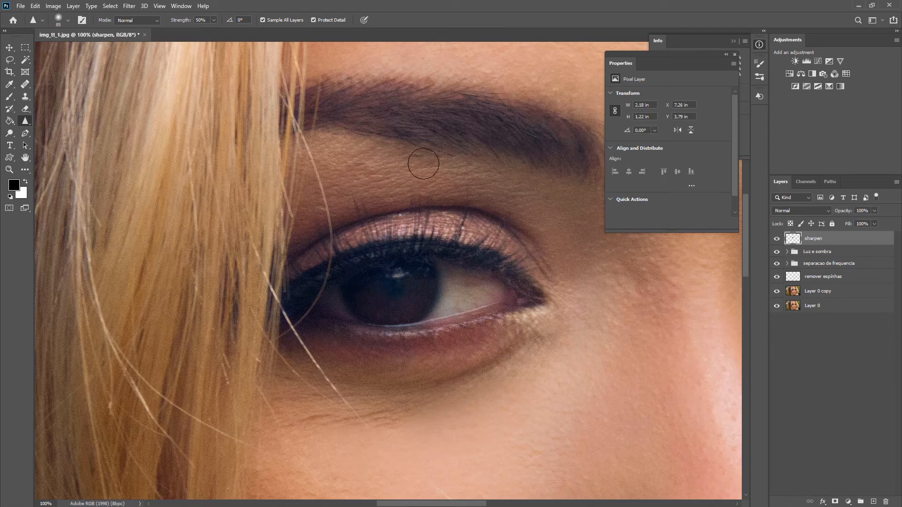
Sharpen the upper lid and the full length of the eyebrow above the same eye with a larger brush.
mouse_move(495, 254)
left_mouse_down()
mouse_move(534, 246)
mouse_move(447, 242)
mouse_move(526, 254)
mouse_move(543, 347)
mouse_move(414, 393)
left_mouse_up()
left_click_drag(470, 176, 370, 254)
mouse_move(483, 235)
left_mouse_down()
mouse_move(496, 245)
mouse_move(419, 210)
mouse_move(214, 173)
left_mouse_up()
mouse_move(461, 257)
left_mouse_down()
mouse_move(462, 245)
mouse_move(283, 193)
mouse_move(194, 181)
left_mouse_up()
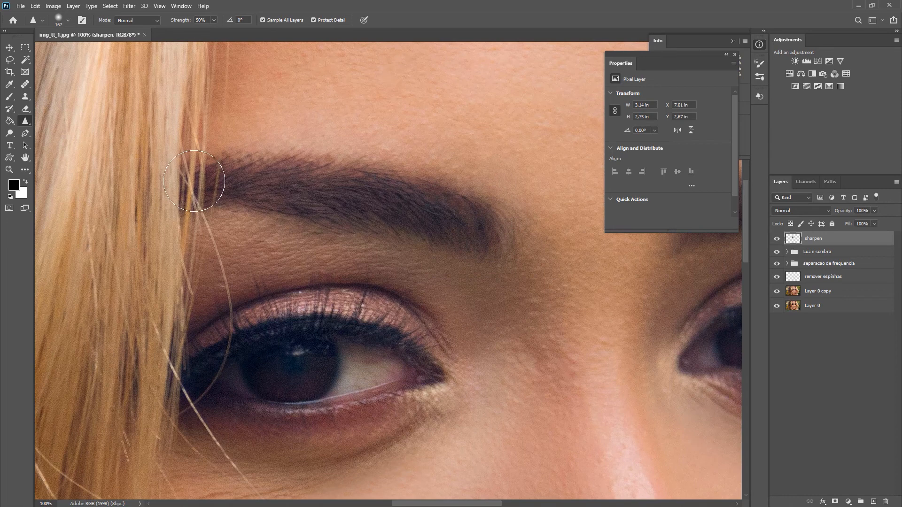
Toggle the sharpen layer's visibility to compare the first eye and brow with and without sharpening, leaving it visible.
left_click(777, 239)
left_click(777, 239)
left_click(777, 239)
left_click(776, 239)
left_click(777, 239)
Sharpen the portrait's other eye along the lower lid, inner corner, upper lashes and iris.
left_click_drag(630, 344, 262, 288)
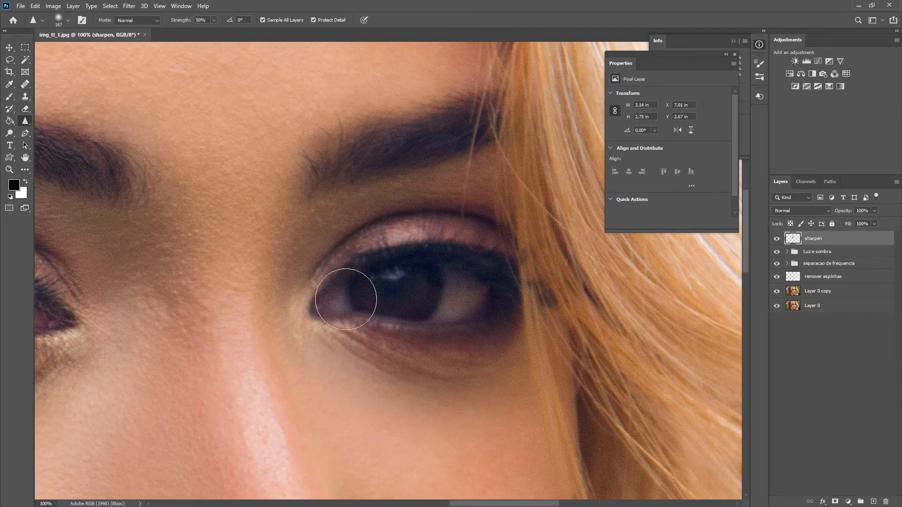
left_click_drag(367, 335, 334, 329)
left_click_drag(353, 271, 359, 267)
mouse_move(447, 249)
left_mouse_down()
mouse_move(451, 226)
mouse_move(427, 213)
mouse_move(452, 252)
mouse_move(498, 245)
left_mouse_up()
mouse_move(417, 315)
left_mouse_down()
mouse_move(368, 291)
mouse_move(385, 303)
mouse_move(404, 283)
left_mouse_up()
Sharpen the second eyebrow from its inner end toward the hair with the Sharpen tool at 50% strength.
mouse_move(324, 176)
left_mouse_down()
mouse_move(345, 176)
mouse_move(321, 170)
mouse_move(299, 193)
mouse_move(376, 152)
mouse_move(475, 123)
left_mouse_up()
key("e")
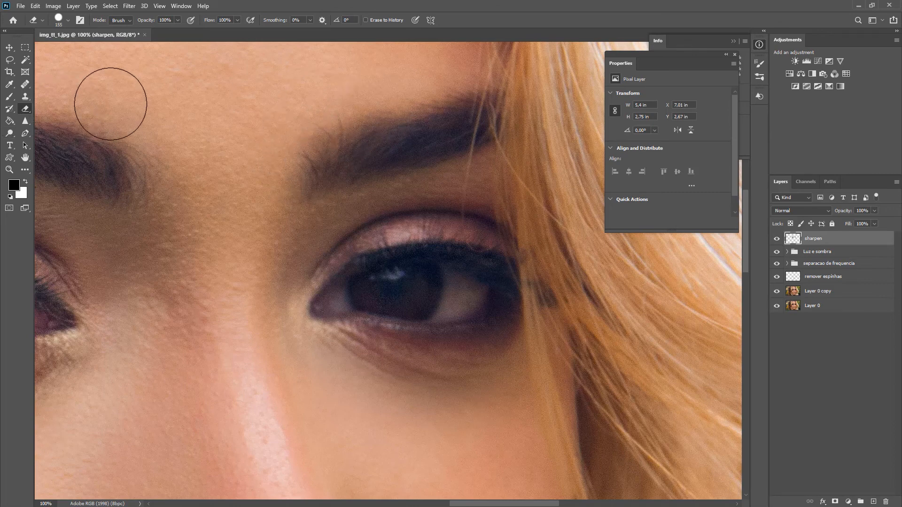
left_click(24, 122)
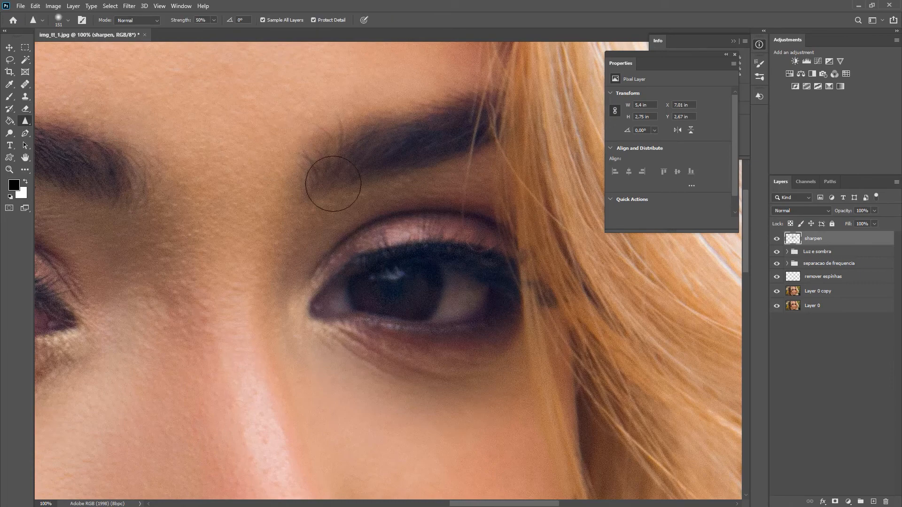
mouse_move(314, 174)
left_mouse_down()
mouse_move(348, 133)
mouse_move(415, 126)
mouse_move(350, 176)
mouse_move(400, 140)
mouse_move(434, 136)
left_mouse_up()
Compare both eyes and eyebrows with the sharpen layer hidden and shown, leaving the layer visible.
key("ctrl+minus")
key("ctrl+minus")
key("ctrl+minus")
key("ctrl+plus")
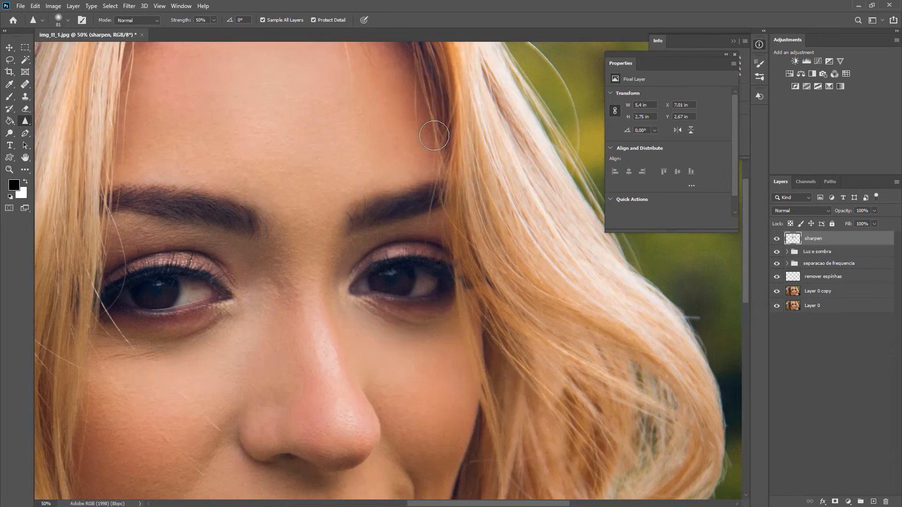
left_click_drag(415, 182, 497, 155)
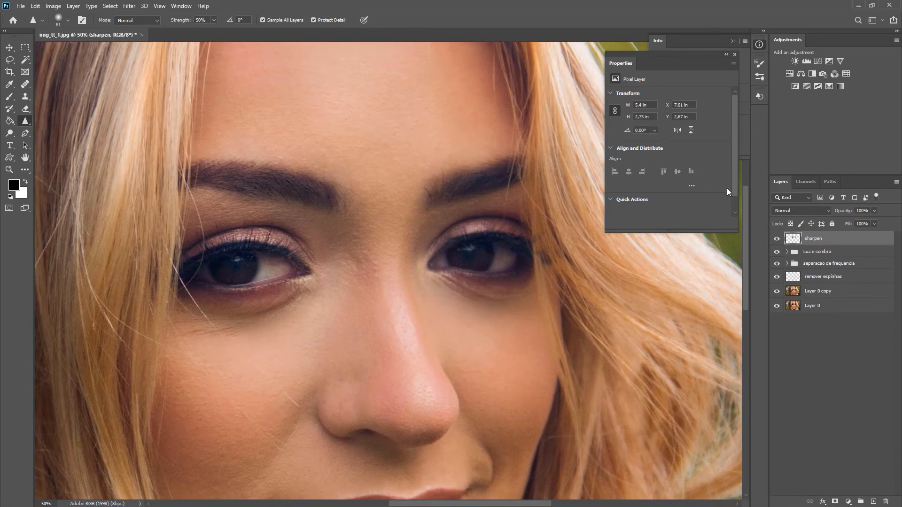
left_click(777, 238)
left_click(777, 239)
left_click(777, 240)
left_click(778, 240)
left_click(778, 240)
left_click(777, 240)
left_click(778, 240)
left_click(778, 240)
Sharpen the upper and lower lips on the sharpen layer, adjusting the brush size to fit their outline.
left_click_drag(409, 345, 414, 187)
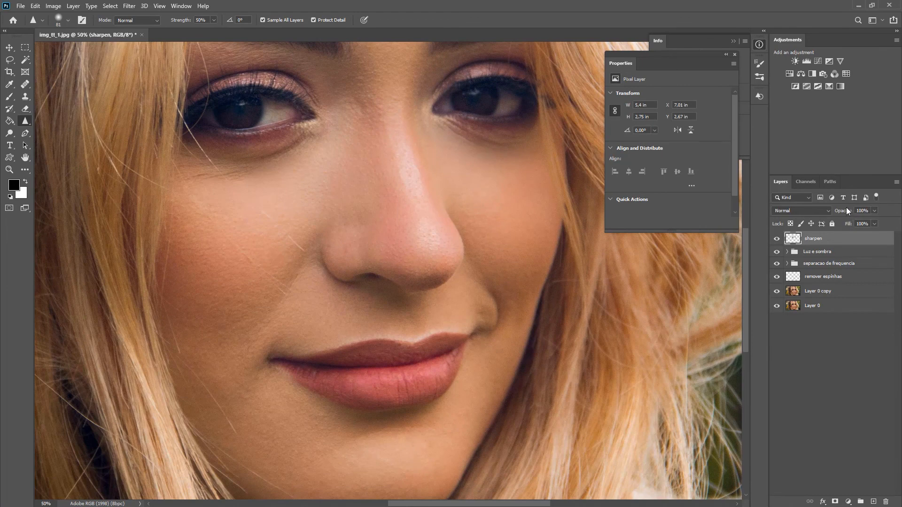
left_click_drag(394, 351, 416, 293)
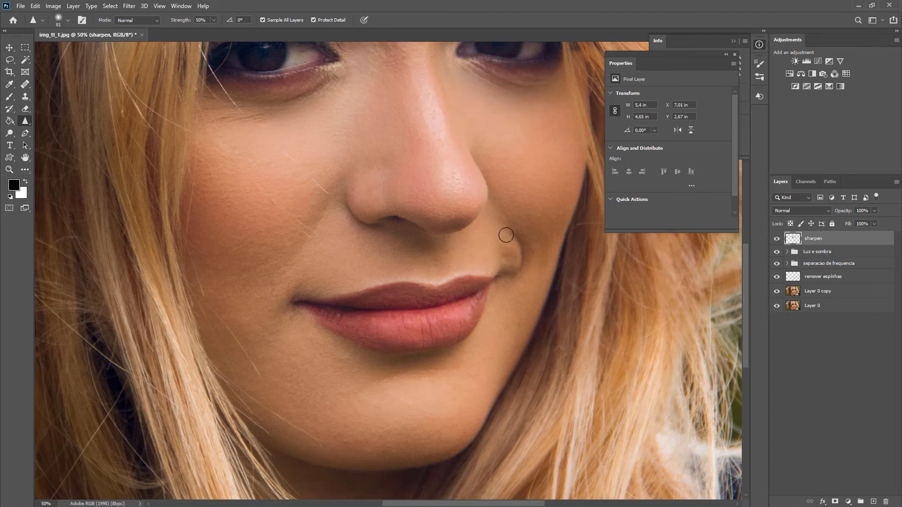
left_click_drag(463, 293, 469, 294)
scroll(390, 295, "up", 1, "alt")
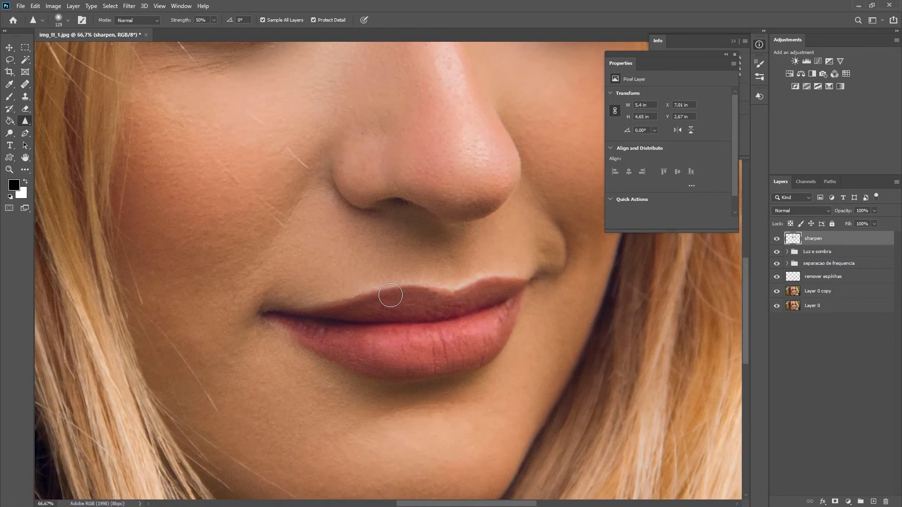
left_click_drag(390, 295, 375, 260)
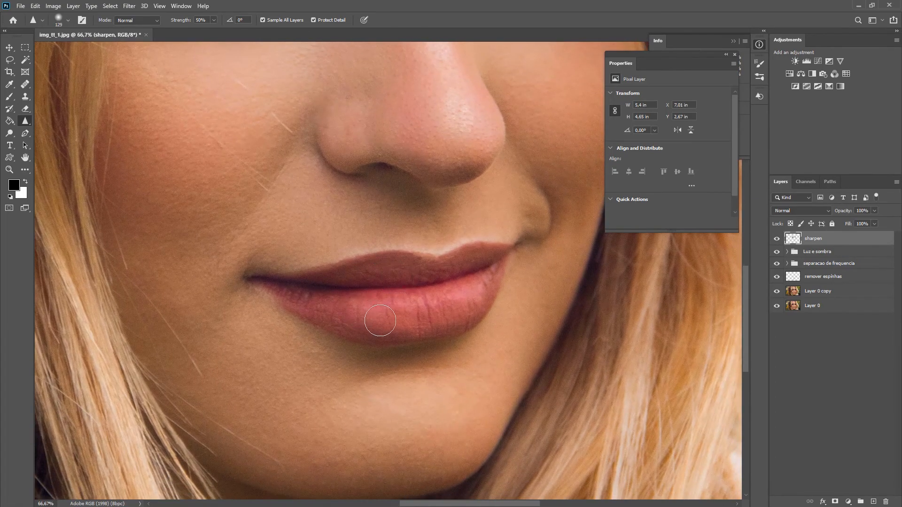
mouse_move(380, 320)
left_mouse_down()
mouse_move(413, 322)
mouse_move(474, 300)
mouse_move(416, 304)
mouse_move(392, 264)
mouse_move(328, 303)
mouse_move(298, 294)
mouse_move(353, 284)
mouse_move(322, 279)
mouse_move(339, 274)
mouse_move(290, 277)
left_mouse_up()
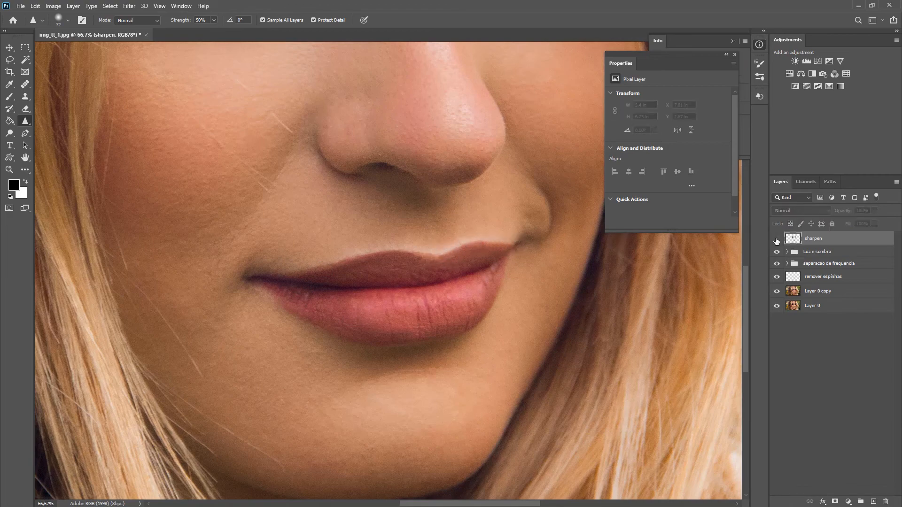
left_click_drag(422, 312, 451, 312)
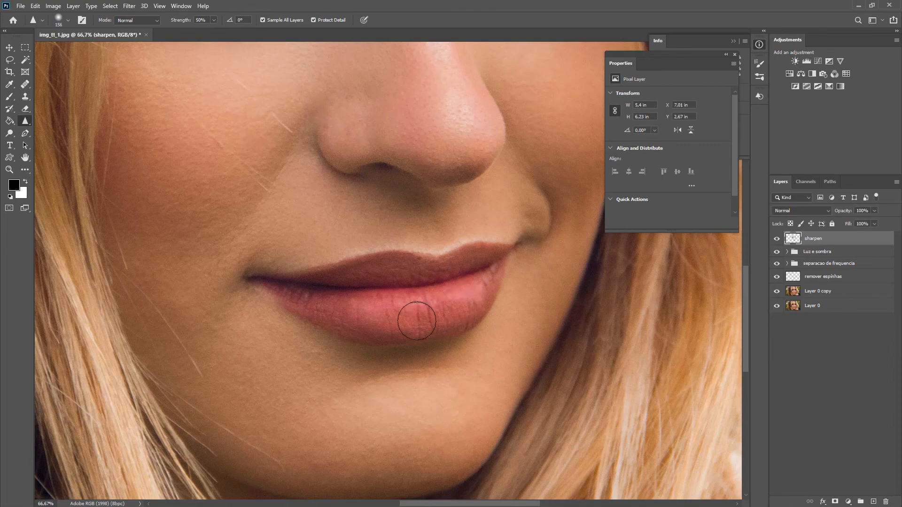
mouse_move(386, 325)
left_mouse_down()
mouse_move(296, 298)
mouse_move(352, 285)
mouse_move(345, 282)
mouse_move(371, 256)
left_mouse_up()
Toggle the sharpen layer off and on to check the sharpening on the lips.
left_click(776, 239)
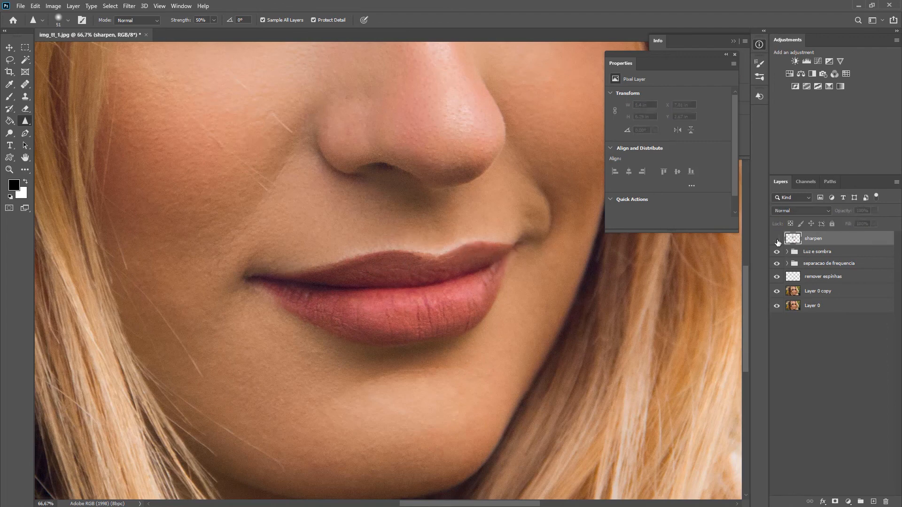
left_click(776, 239)
left_click(777, 239)
left_click(777, 240)
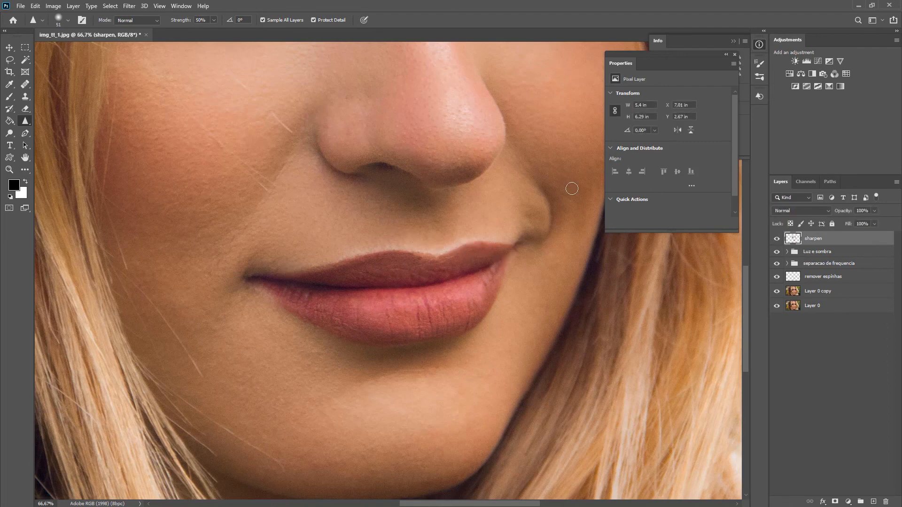
Sharpen the hair strands on both sides of the face with a much larger brush.
key("ctrl+minus")
key("ctrl+minus")
key("ctrl+minus")
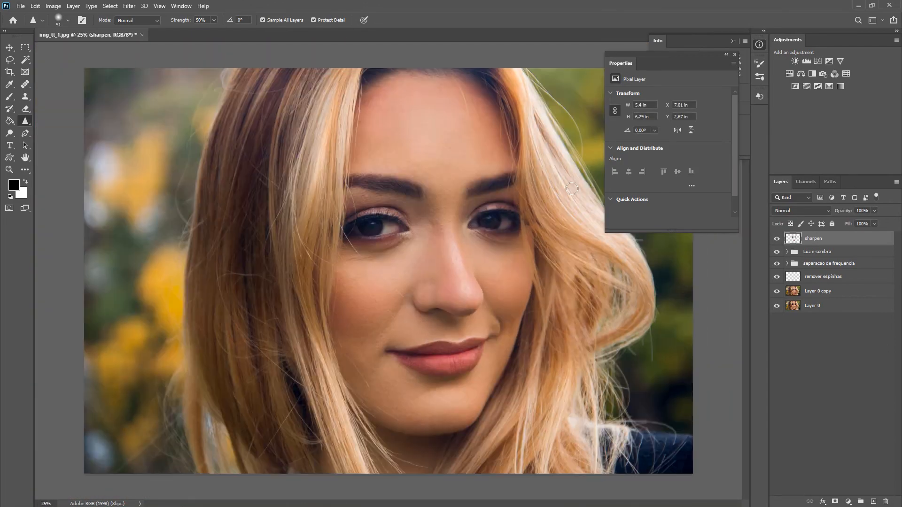
left_click_drag(559, 184, 568, 189)
mouse_move(539, 153)
left_mouse_down()
mouse_move(550, 158)
mouse_move(563, 230)
mouse_move(548, 251)
left_mouse_up()
mouse_move(310, 173)
left_mouse_down()
mouse_move(288, 302)
mouse_move(298, 351)
mouse_move(300, 243)
mouse_move(308, 373)
left_mouse_up()
Compare the whole portrait with the sharpen layer and the Luz e sombra group hidden and shown.
left_click(777, 307, "alt")
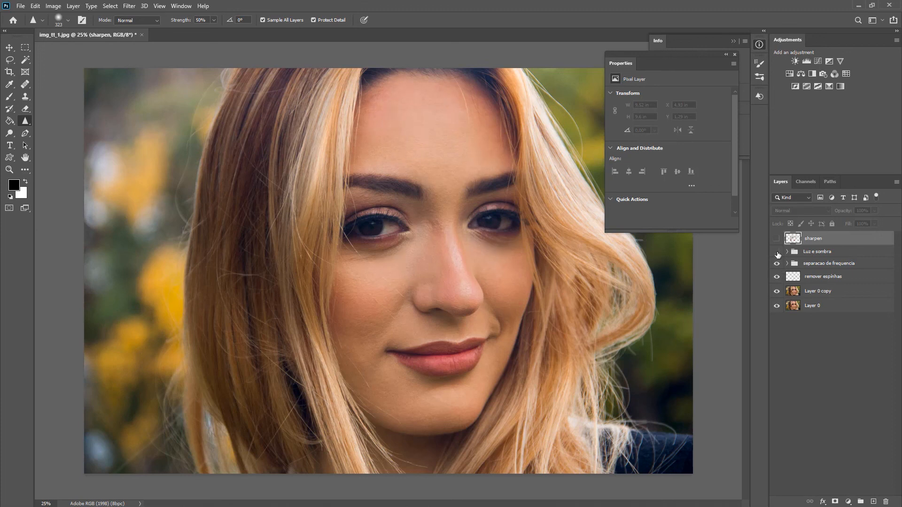
left_click(777, 253)
left_click(777, 254)
left_click(778, 239)
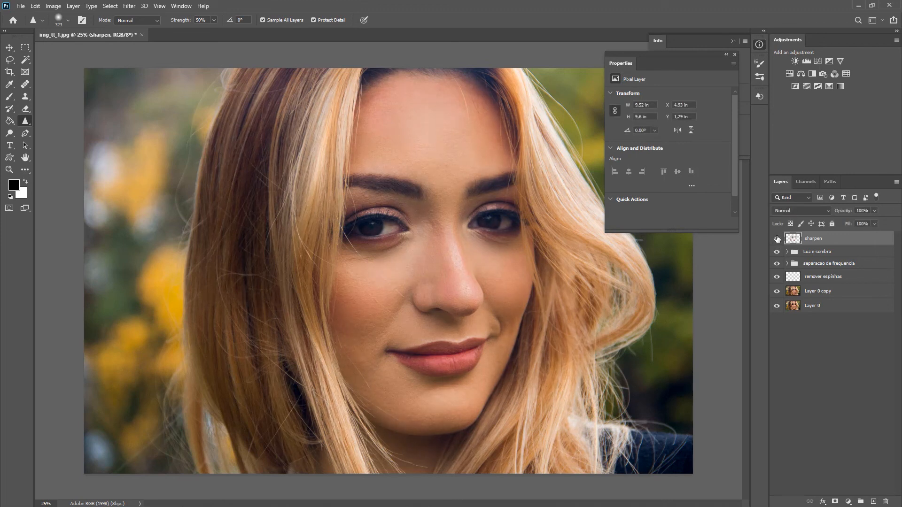
left_click(777, 239)
left_click(777, 239)
left_click(778, 240)
Duplicate Layer 0 with only that original visible, and brush over the copy's forehead with the Blur tool at 100% strength.
left_click(797, 309)
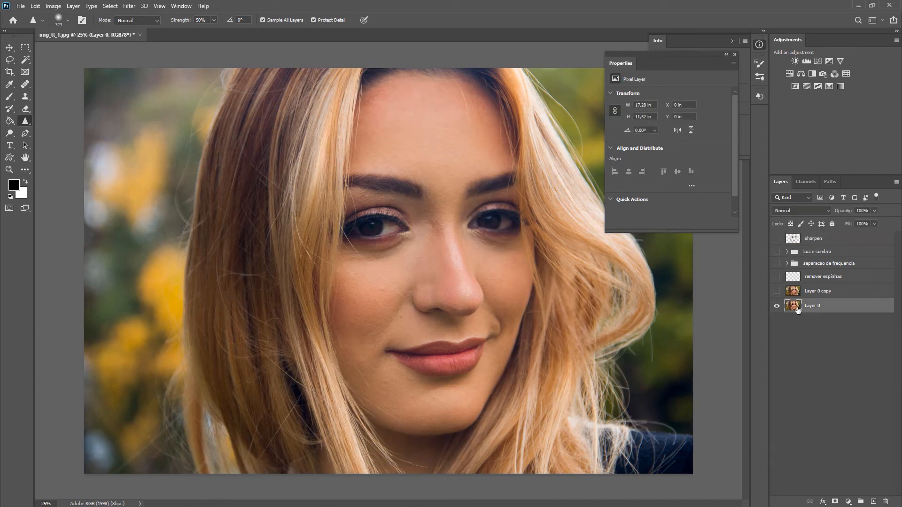
key("ctrl+j")
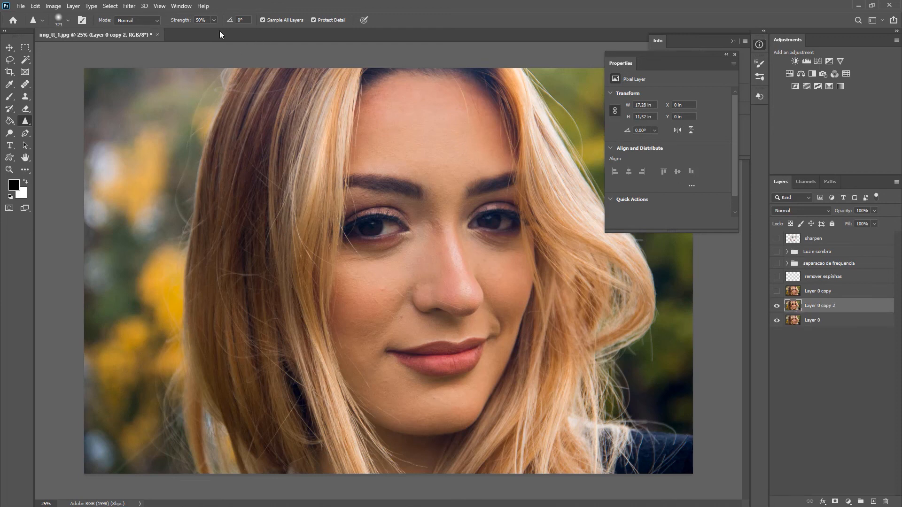
right_click(26, 122)
left_click(51, 119)
left_click_drag(424, 138, 449, 143)
mouse_move(391, 127)
left_mouse_down()
mouse_move(358, 137)
mouse_move(383, 139)
mouse_move(396, 121)
mouse_move(447, 163)
left_mouse_up()
Apply a Gaussian Blur with a 22.2-pixel radius to Layer 0 copy 2 and hide it with a black layer mask.
left_click(130, 5)
mouse_move(221, 112)
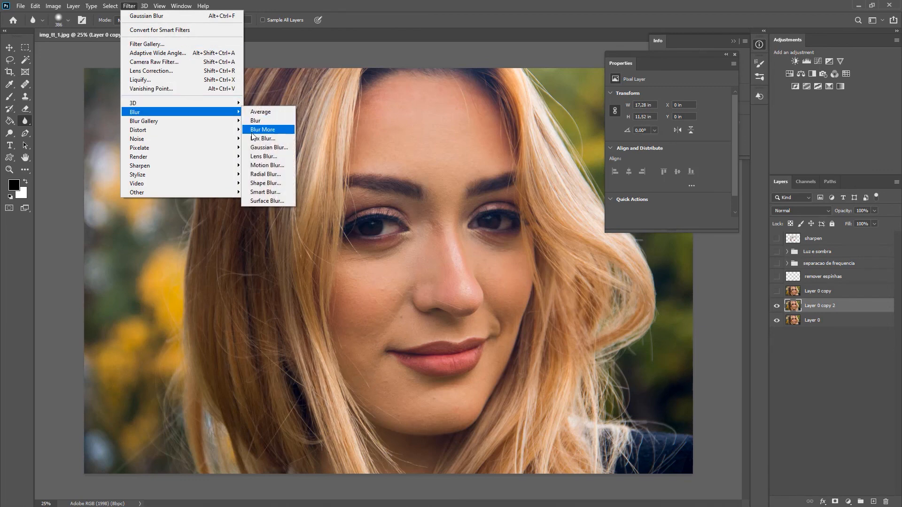
left_click(263, 147)
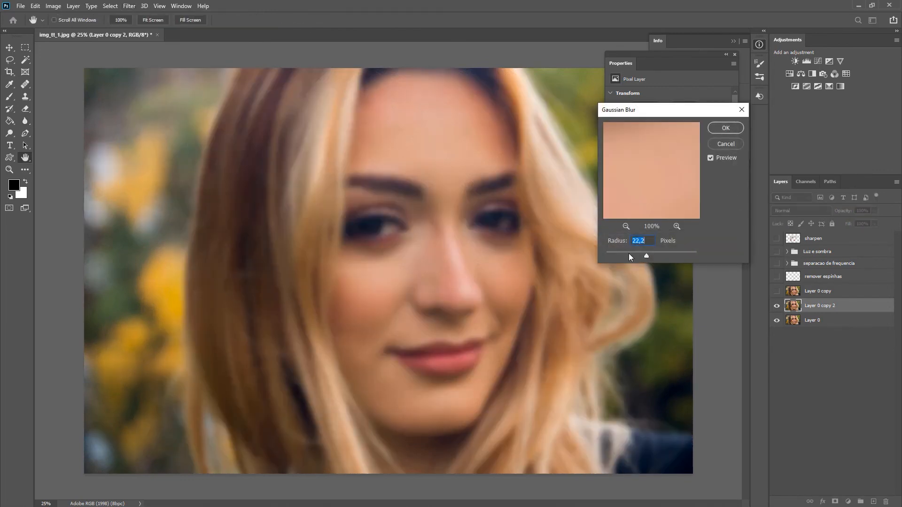
left_click(725, 128)
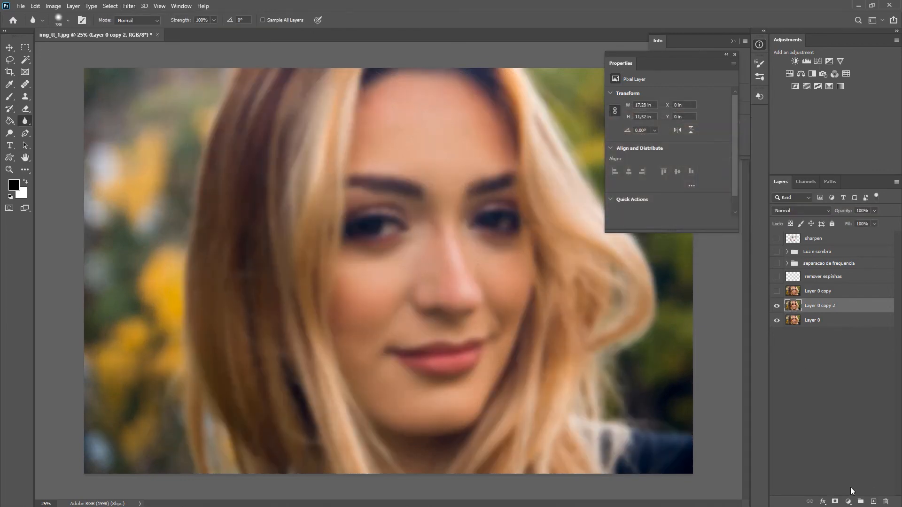
left_click(835, 502, "alt")
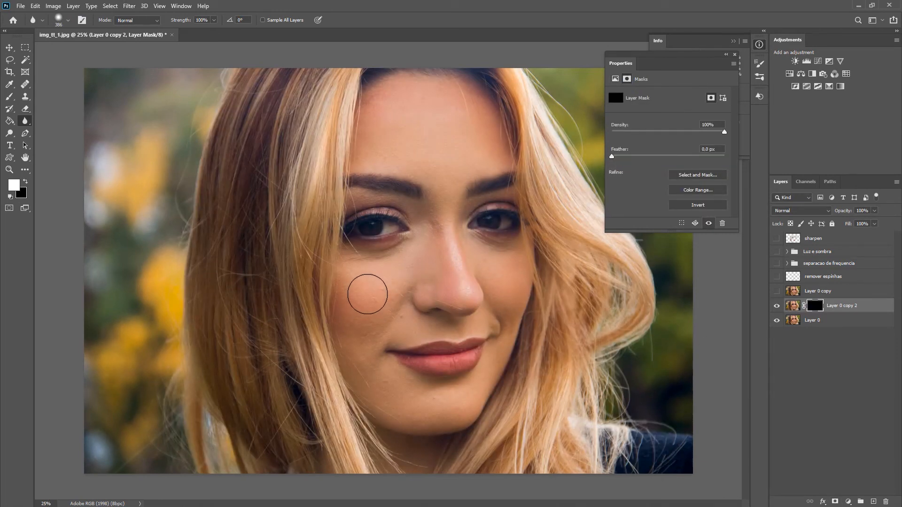
Paint white on the mask at 7% flow over the forehead, nose, cheeks and chin to reveal the blurred skin.
key("b")
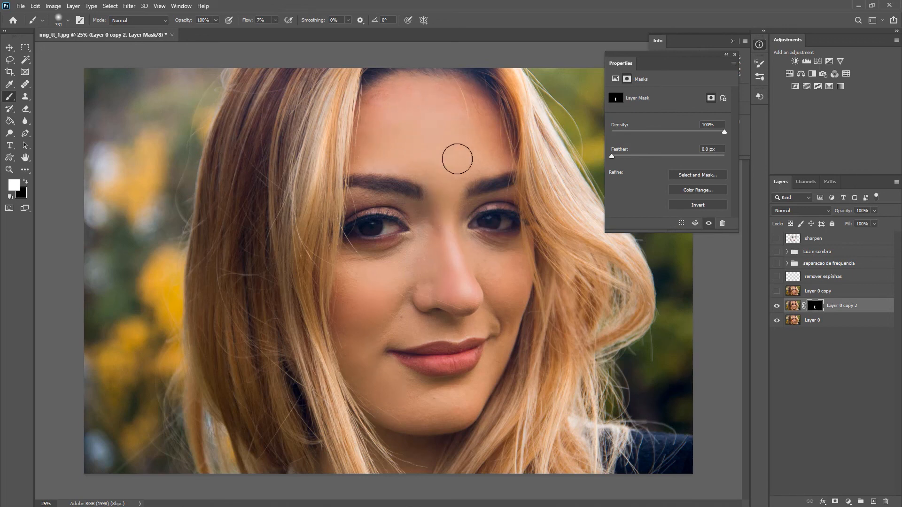
mouse_move(447, 289)
left_mouse_down()
mouse_move(466, 292)
mouse_move(486, 275)
mouse_move(503, 302)
left_mouse_up()
mouse_move(482, 378)
left_mouse_down()
mouse_move(447, 403)
mouse_move(403, 404)
mouse_move(415, 405)
mouse_move(401, 385)
mouse_move(414, 390)
left_mouse_up()
mouse_move(385, 316)
left_mouse_down()
mouse_move(342, 302)
mouse_move(352, 313)
mouse_move(356, 273)
left_mouse_up()
key("ctrl+plus")
key("ctrl+plus")
key("ctrl+plus")
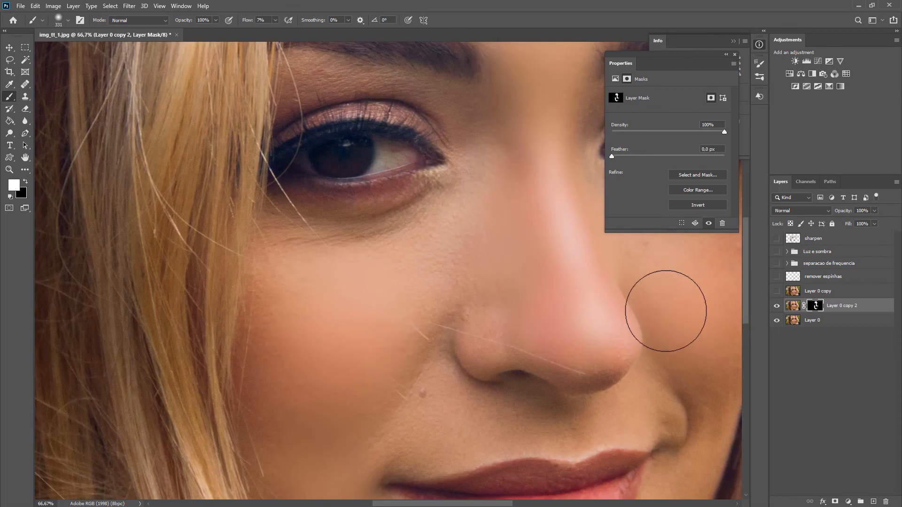
Reveal more blurred skin on the tip of the nose through the mask and set Layer 0 copy 2's opacity to 76%.
left_click_drag(592, 349, 580, 342)
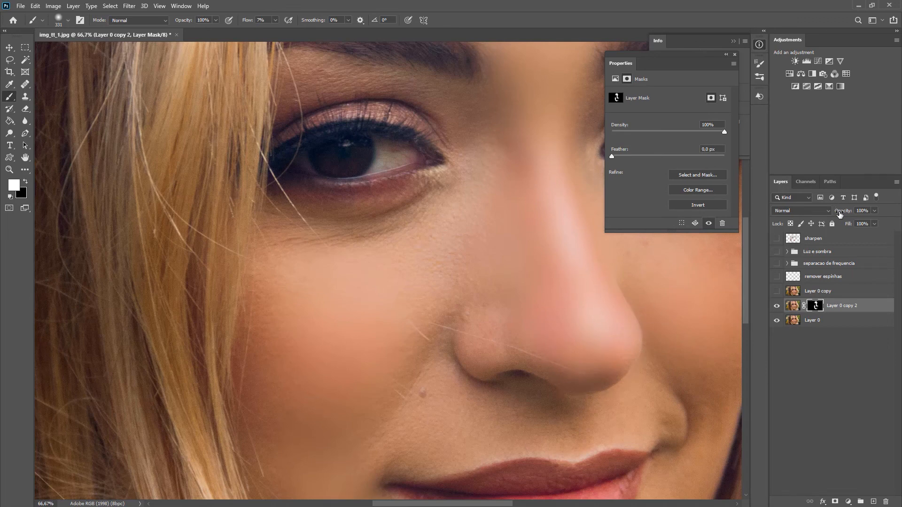
left_click_drag(831, 214, 830, 215)
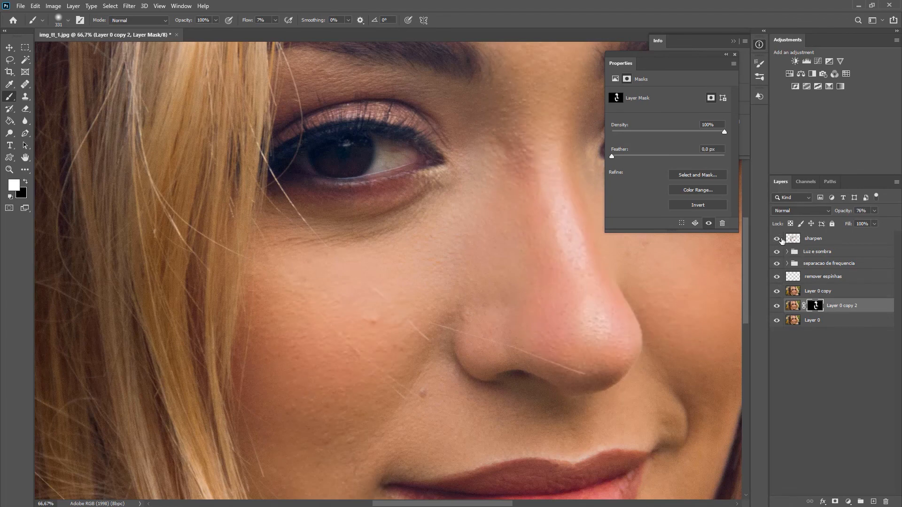
Compare the whole portrait with only the original Layer 0 visible and with all retouching layers shown.
key("ctrl+minus")
key("ctrl+minus")
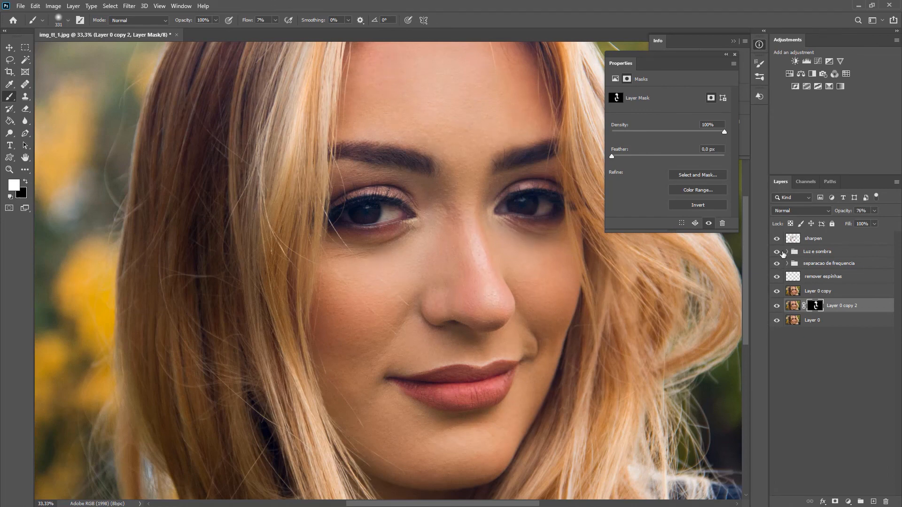
key("ctrl+minus")
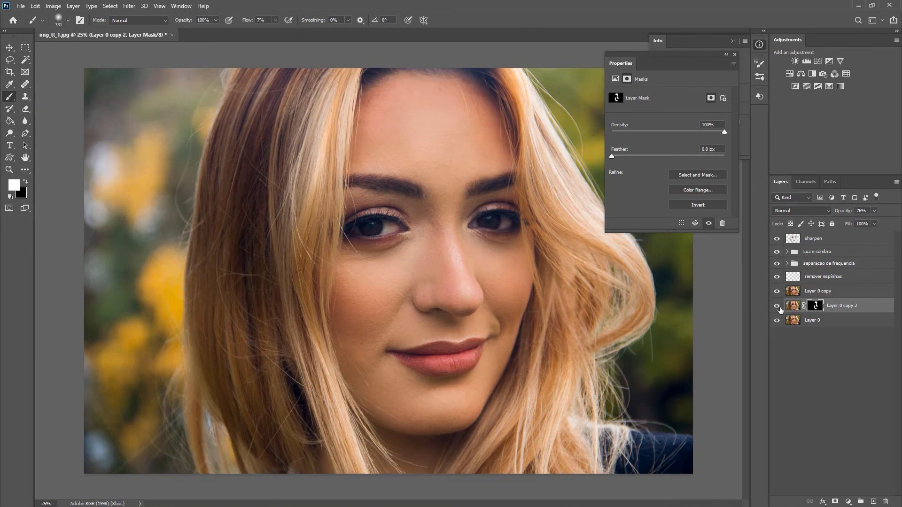
left_click(776, 321, "alt")
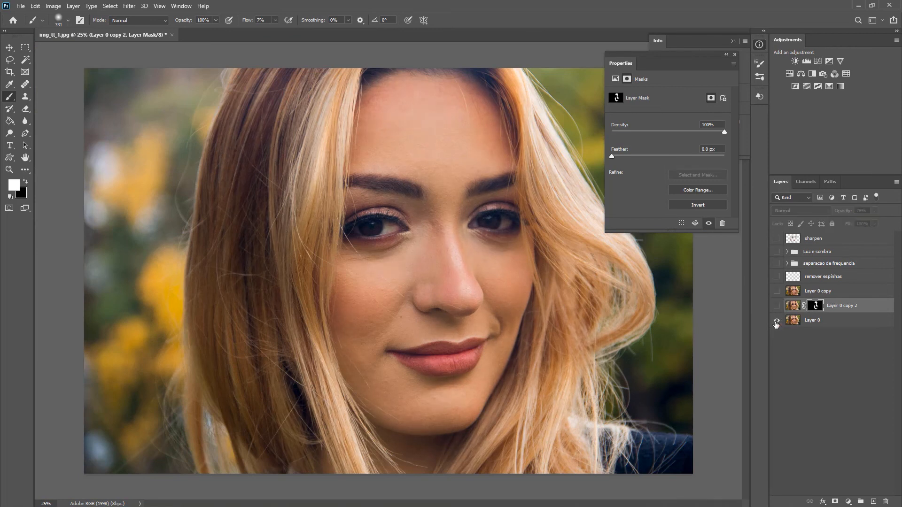
left_click(776, 322, "alt")
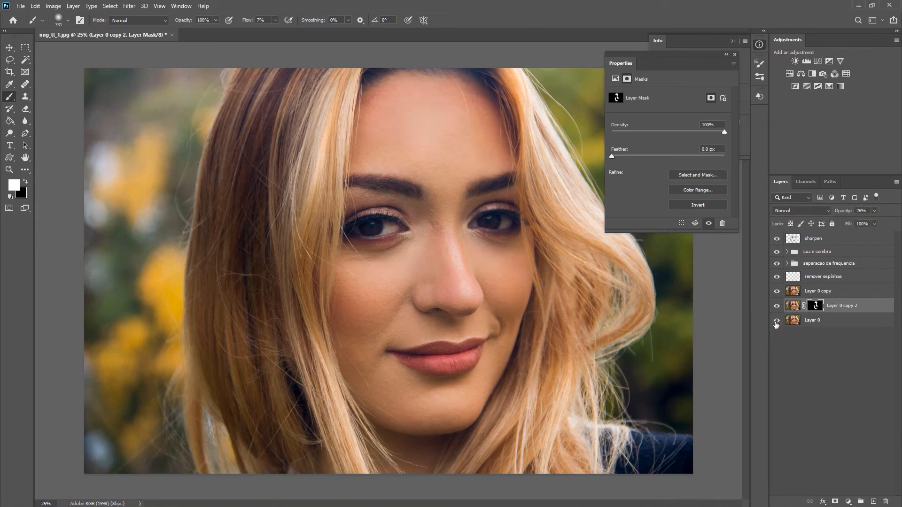